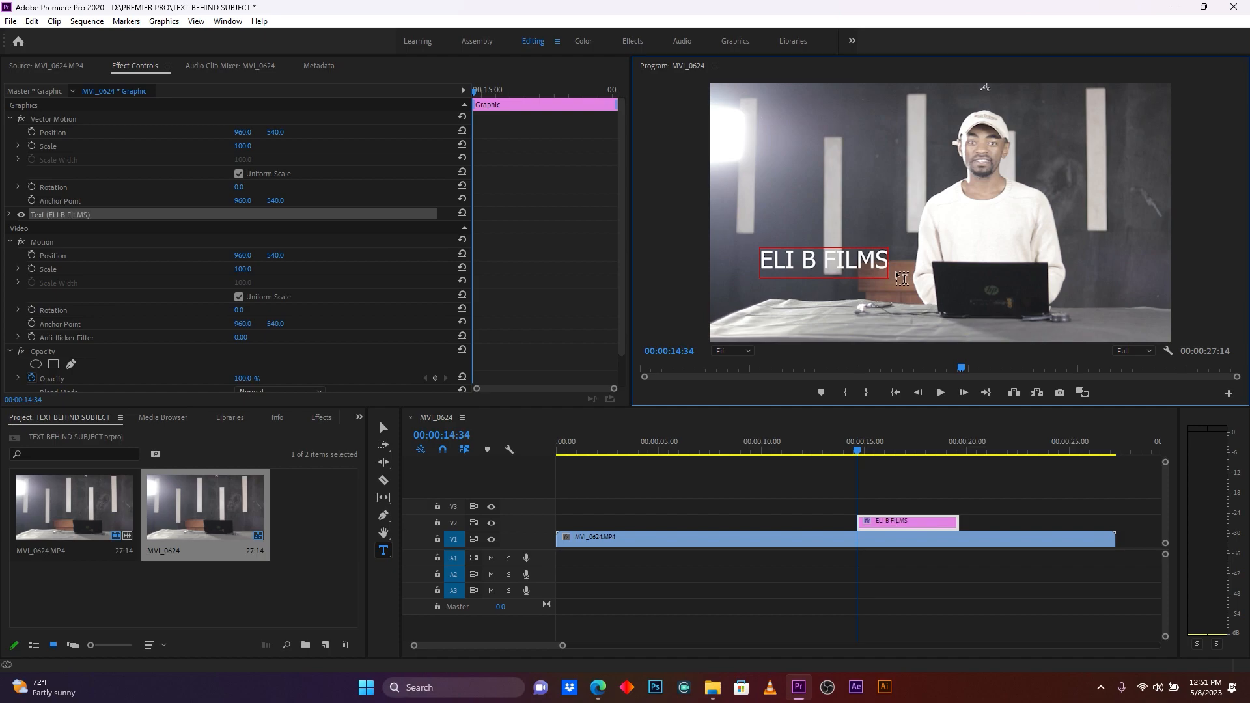
Step: Change the font of the whole ELI B FILMS title to a Black Lives
key(ctrl+a)
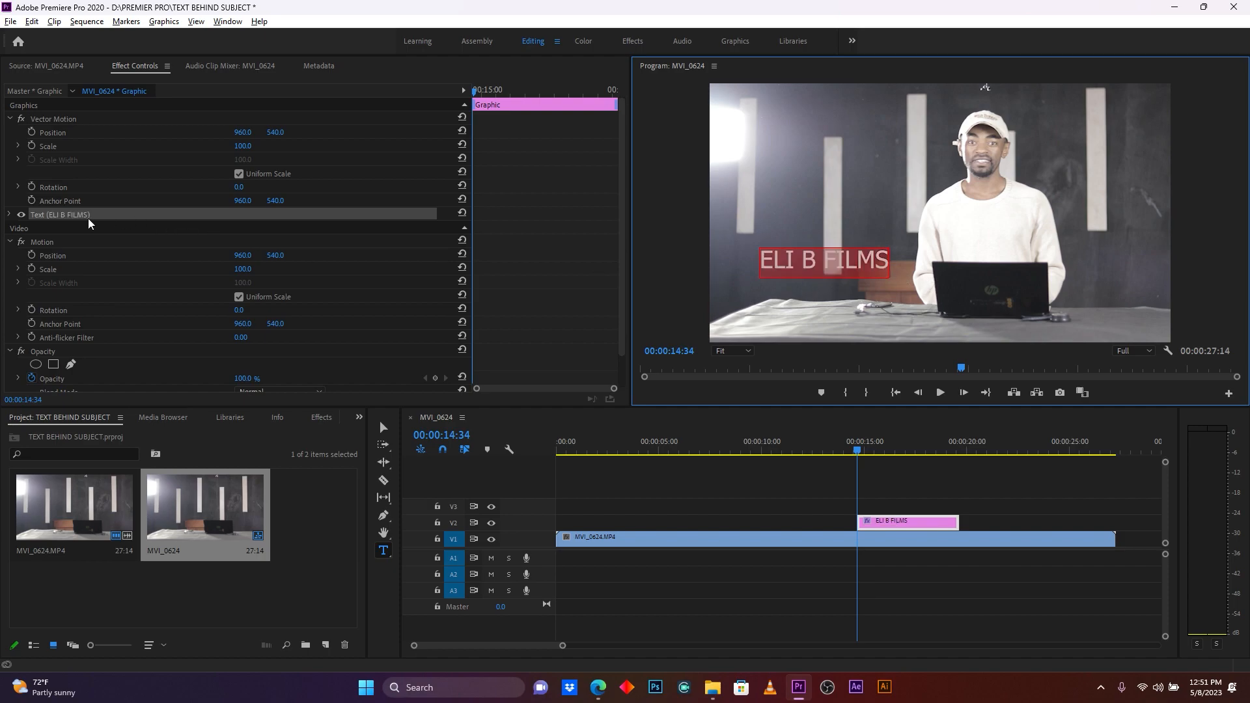
click(11, 215)
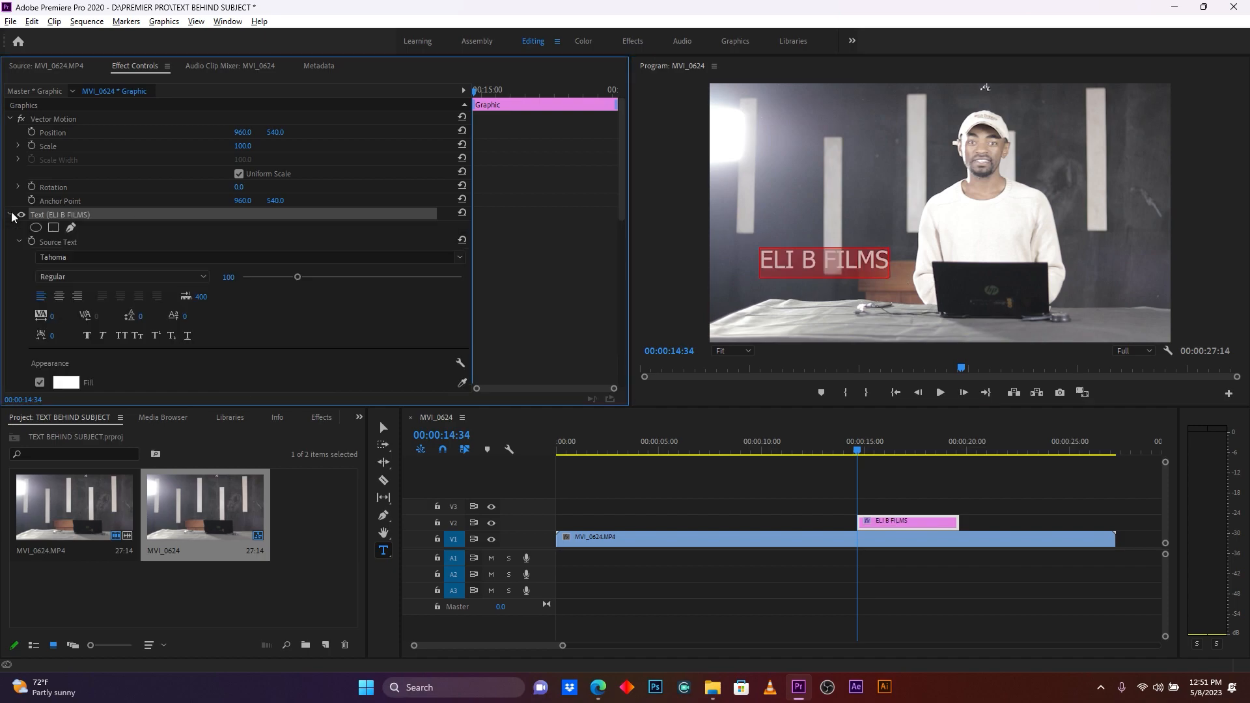
click(462, 258)
scroll(242, 404, down, 2)
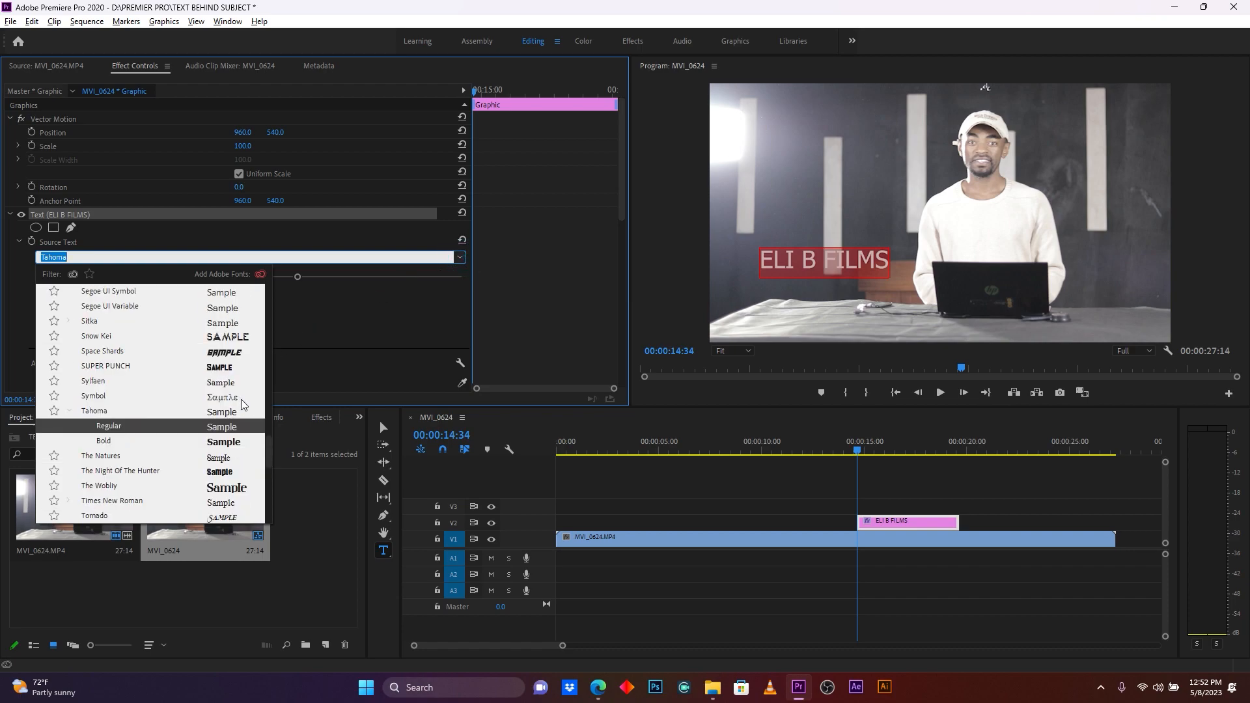
scroll(242, 404, up, 8)
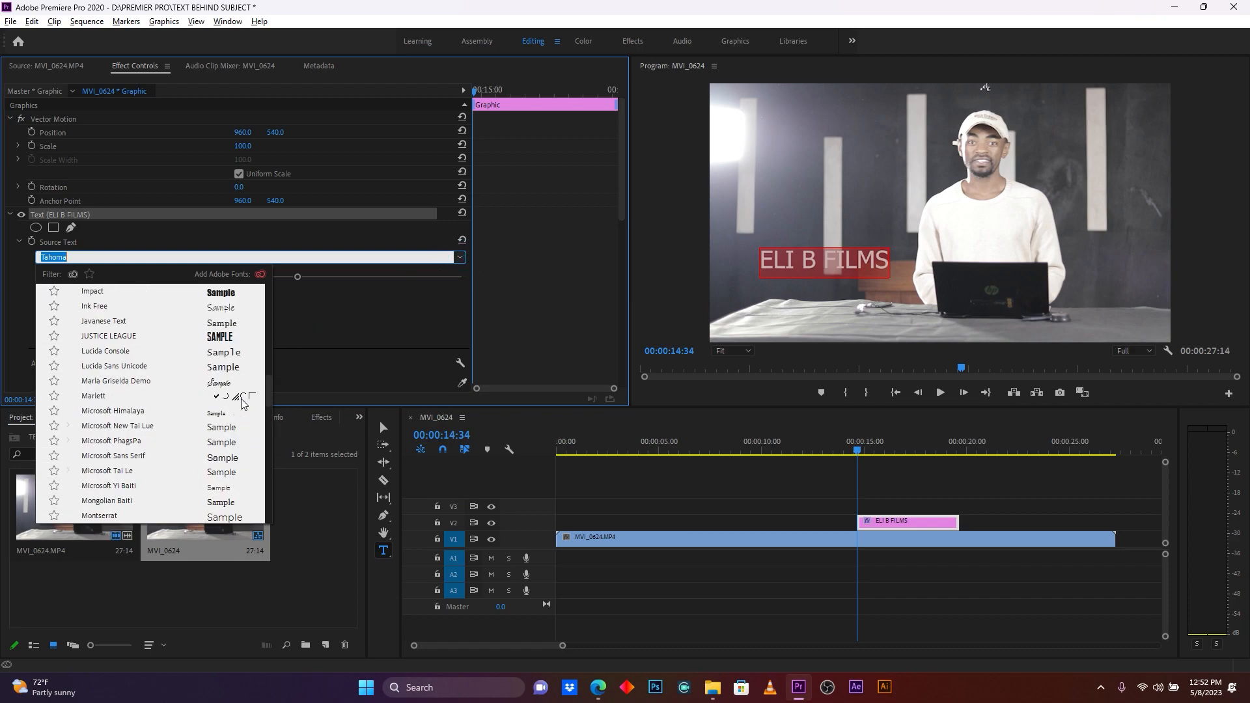
scroll(242, 404, up, 4)
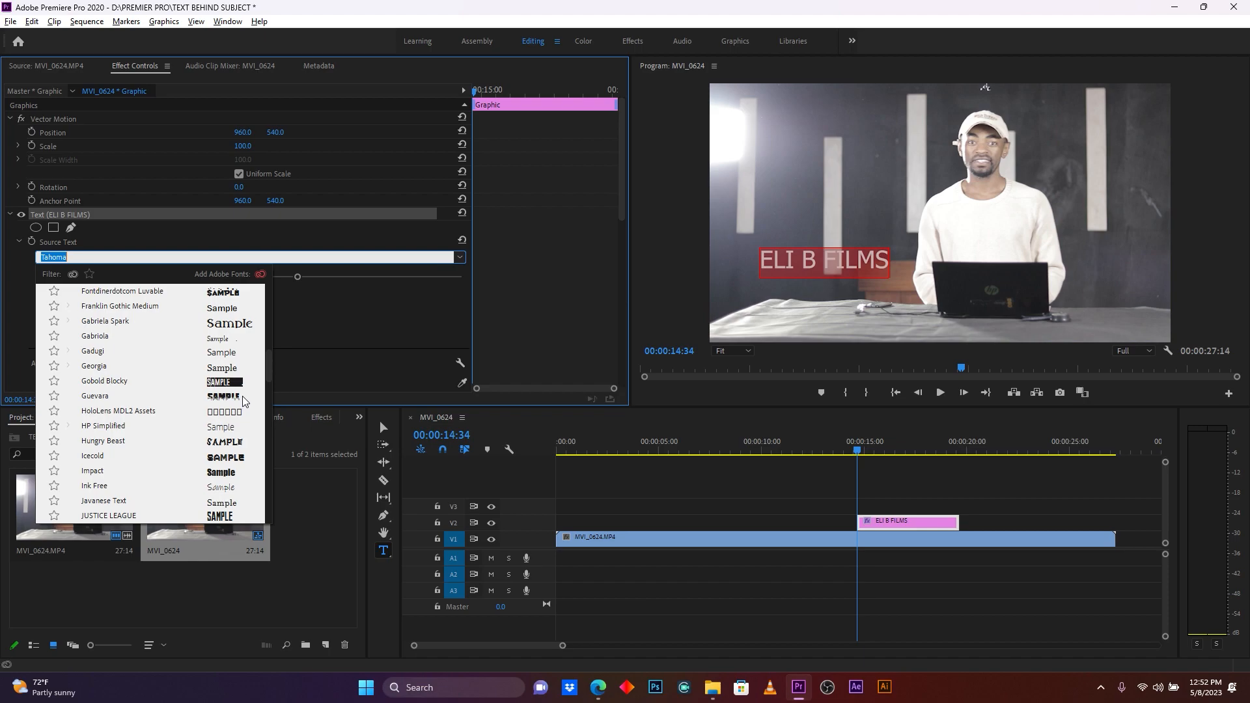
scroll(244, 402, up, 5)
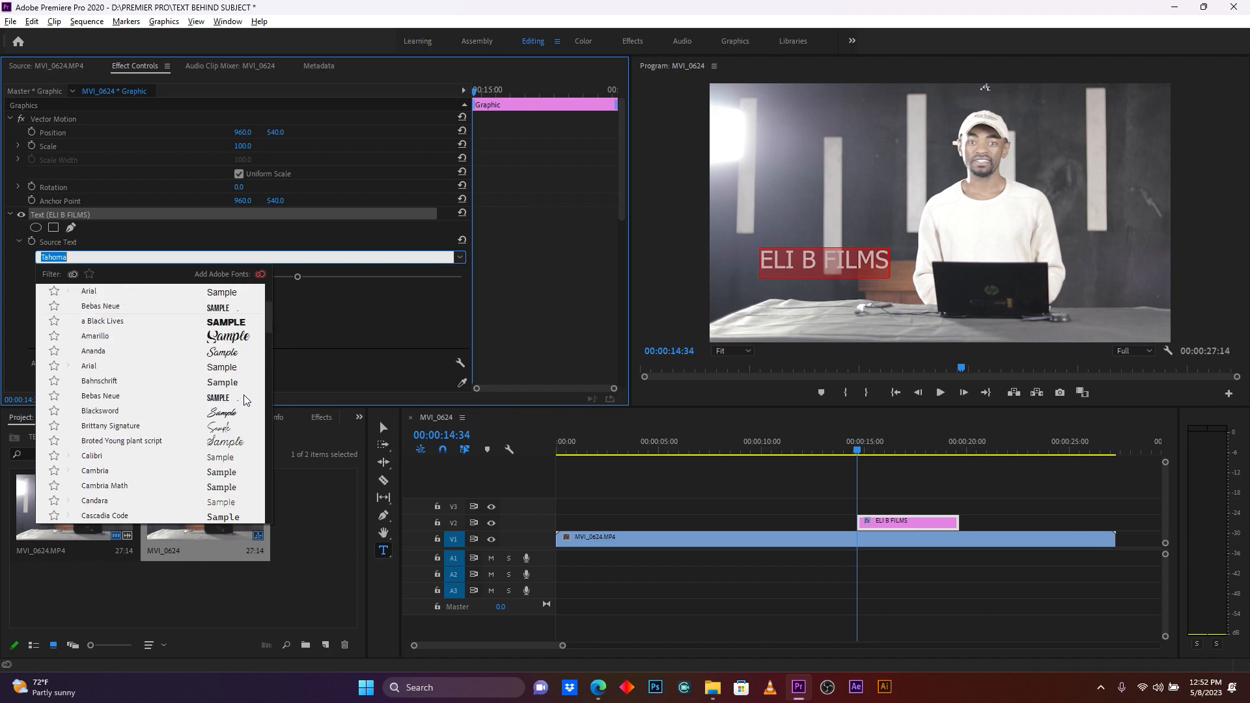
click(230, 322)
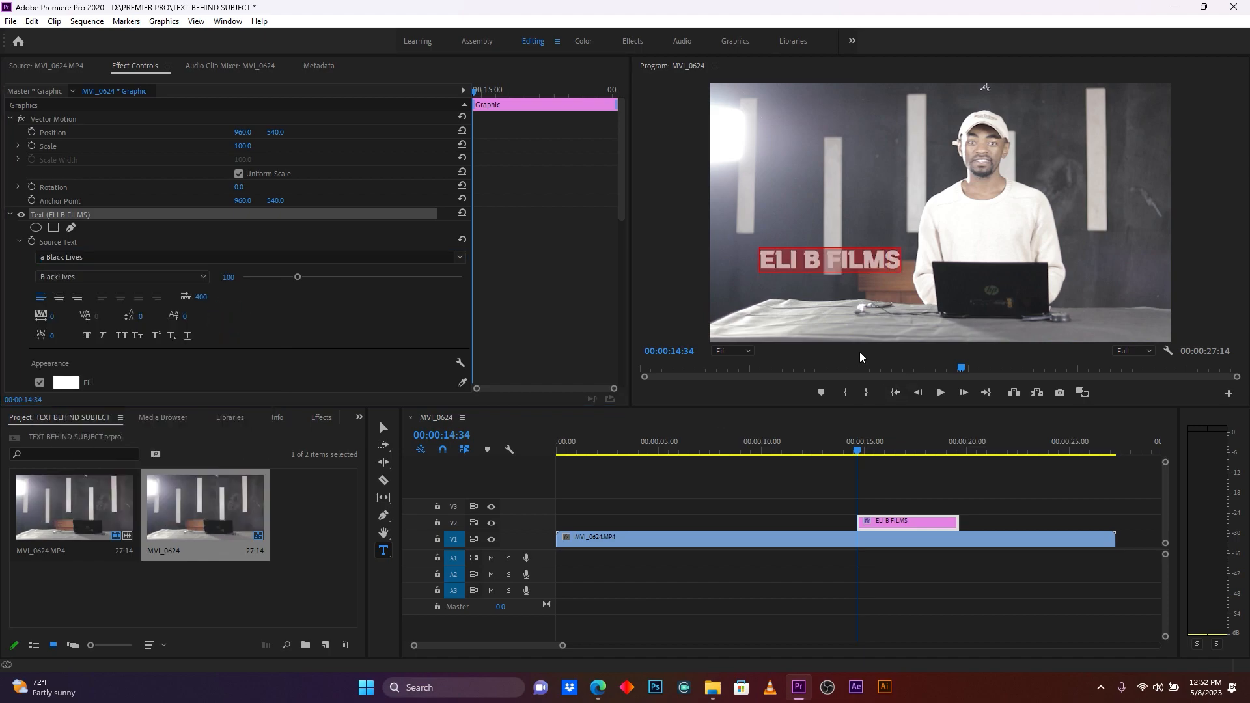
Step: Enable a shadow on the title text and give it the dark colour 1E1E1E
scroll(211, 371, down, 1)
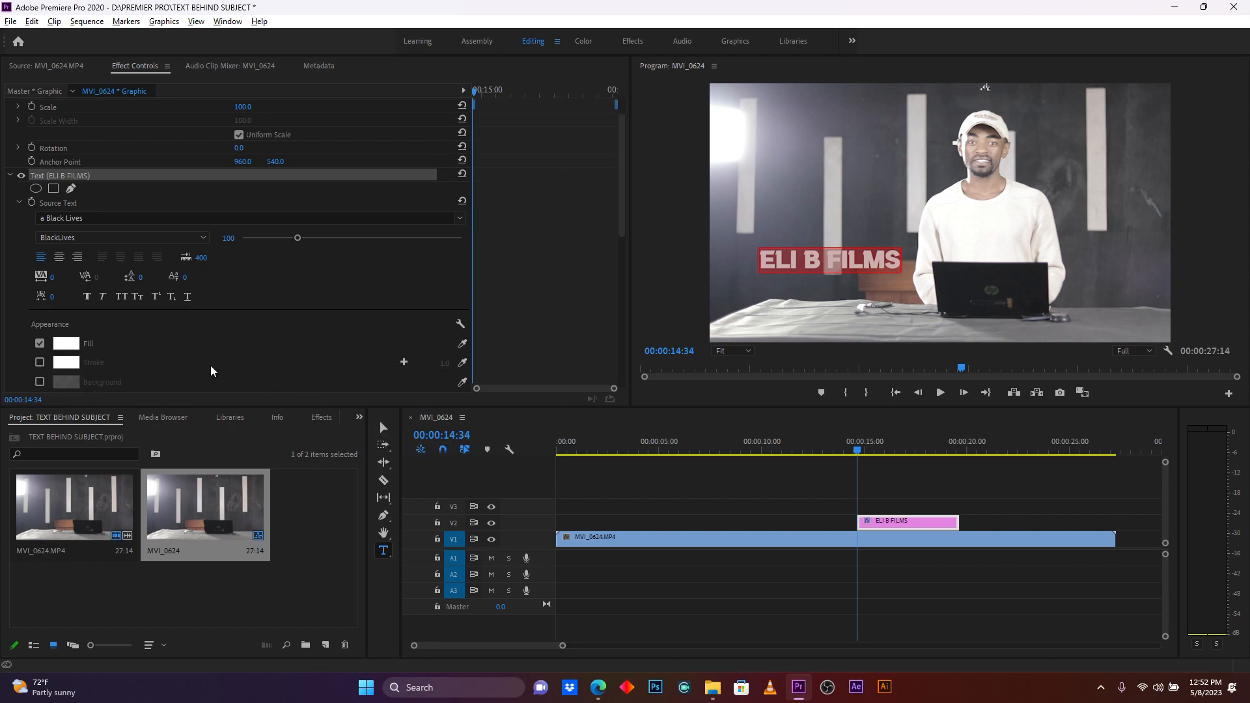
scroll(211, 371, down, 1)
scroll(58, 345, down, 1)
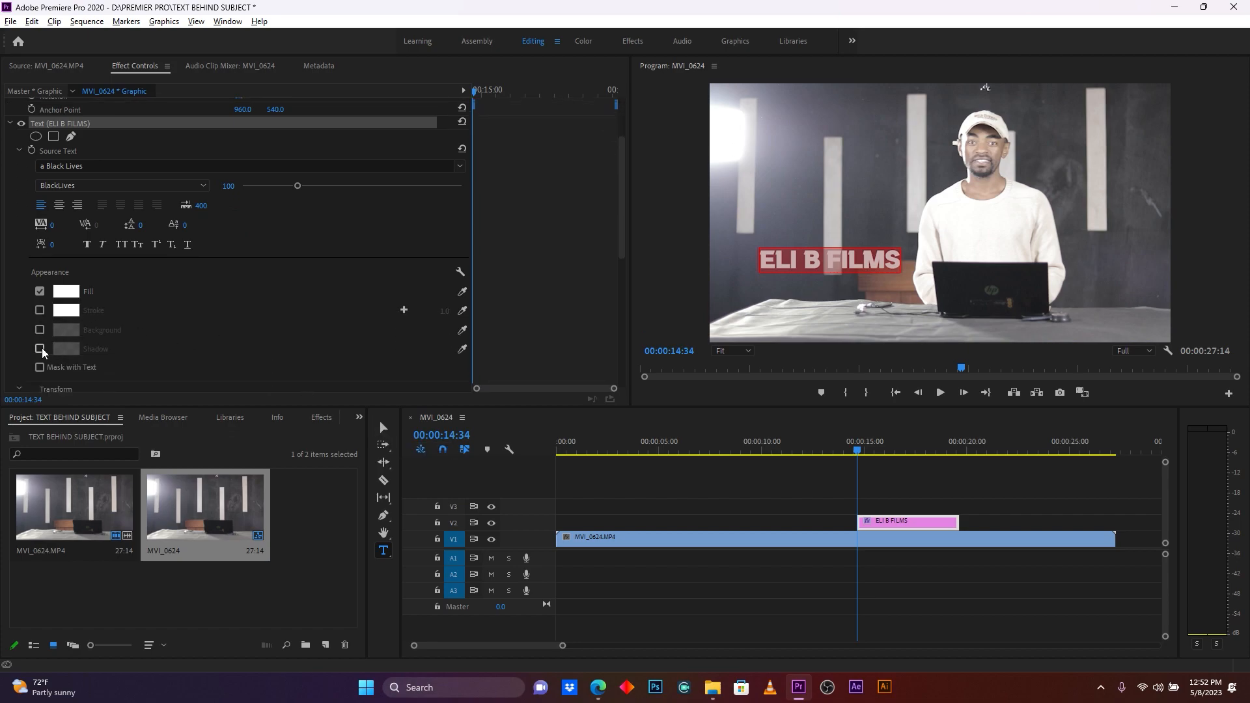
click(40, 350)
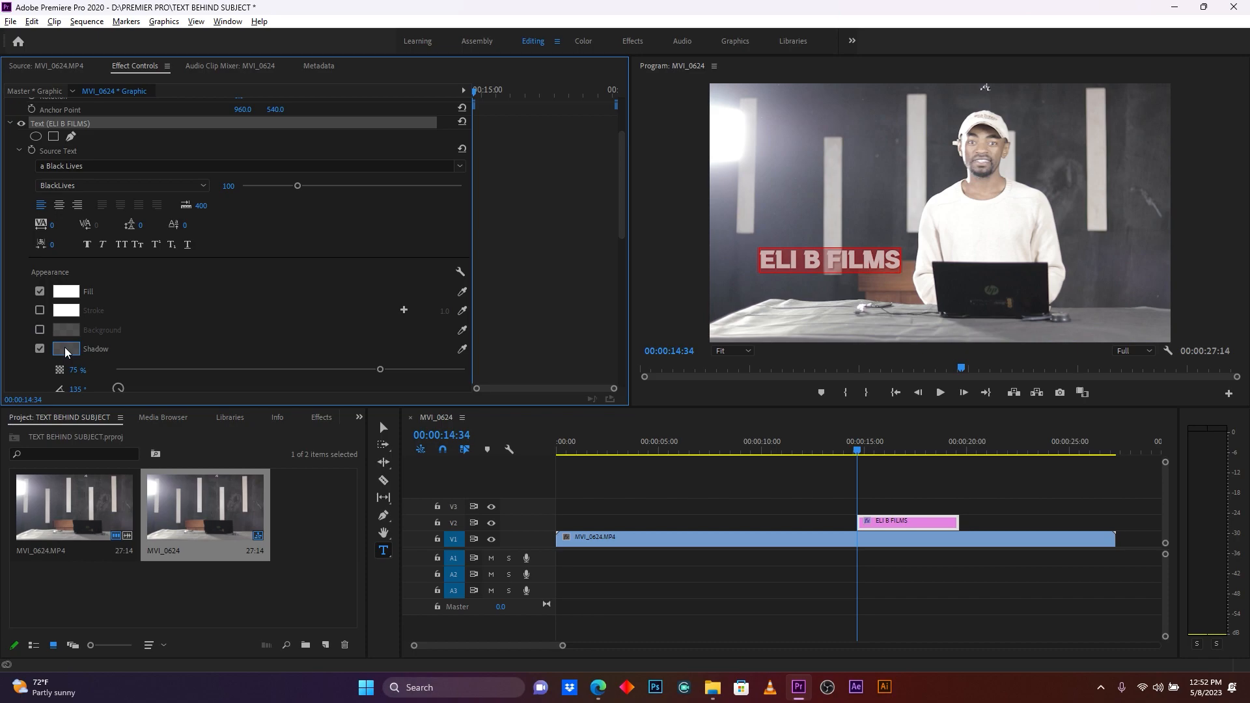
click(66, 350)
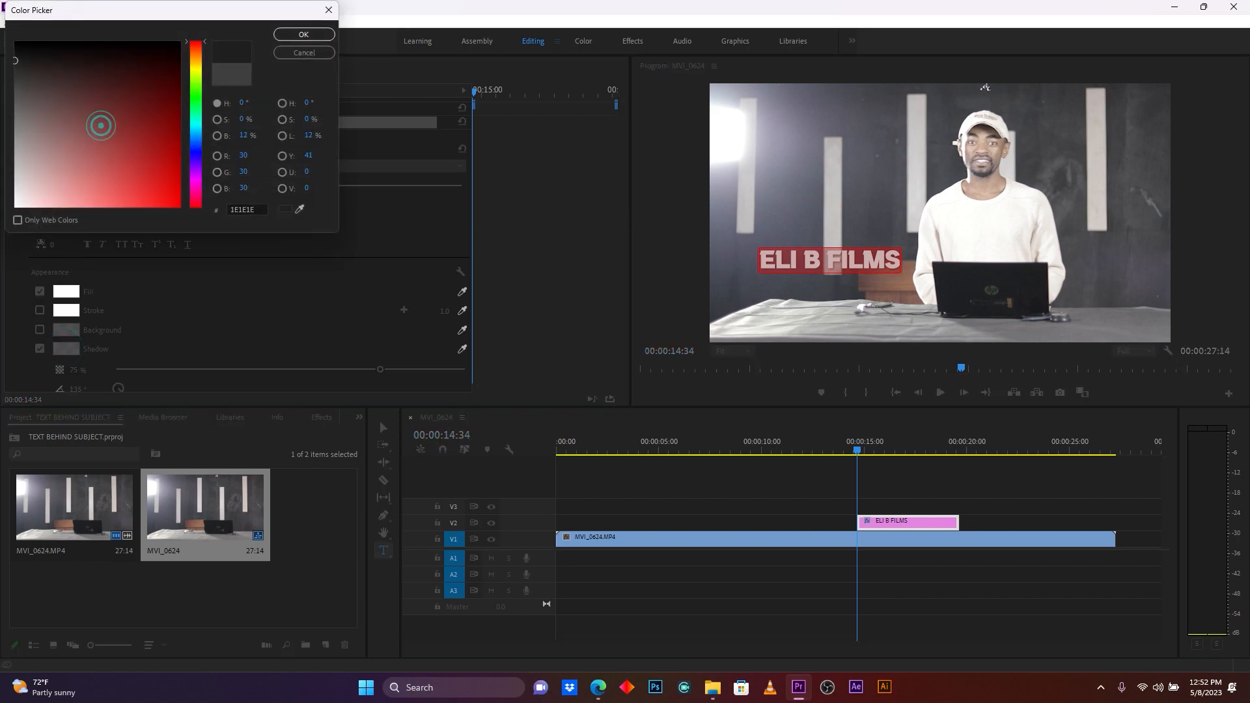
click(286, 36)
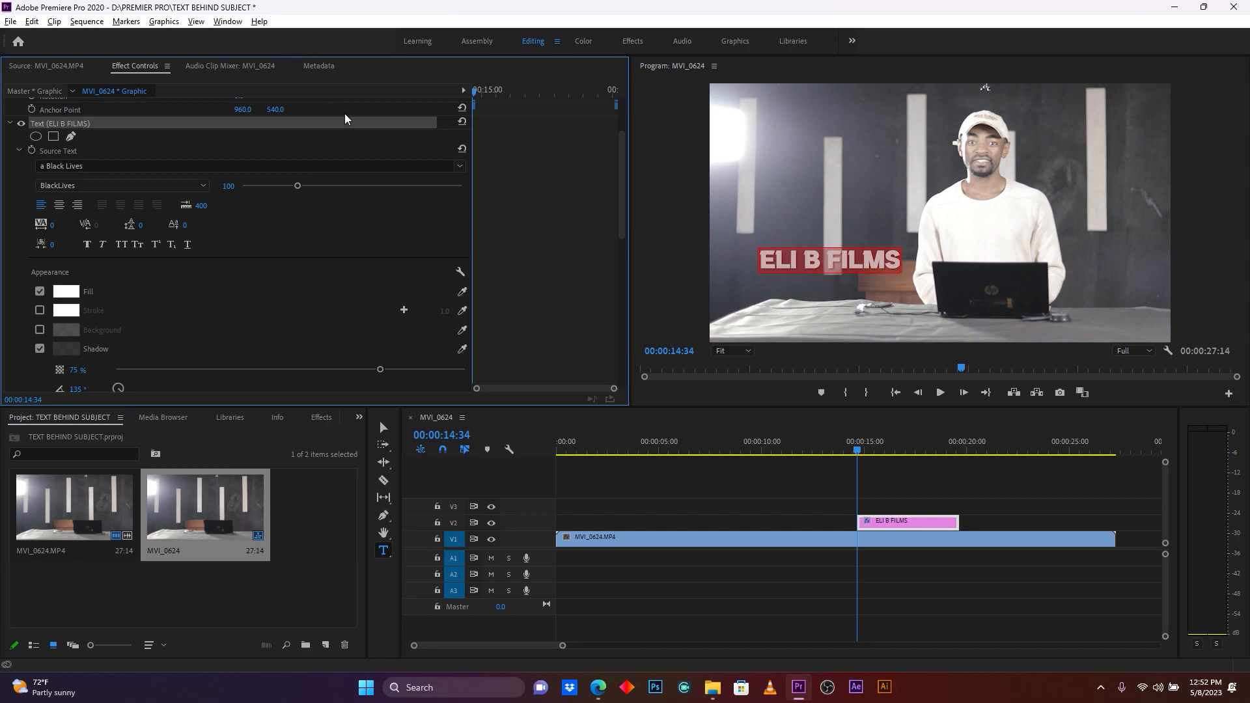
Step: Enlarge the title to span most of the frame and set its shadow to 100% opacity and a 140° angle
click(378, 429)
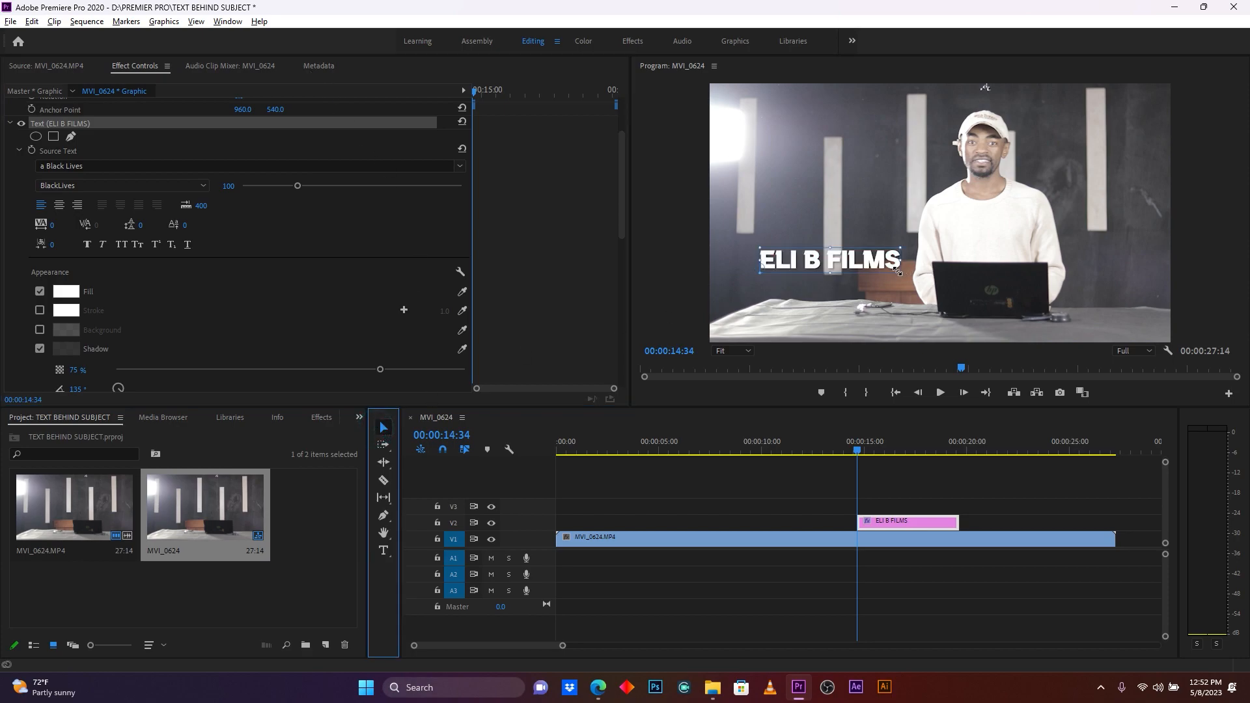
drag(901, 273, 952, 288)
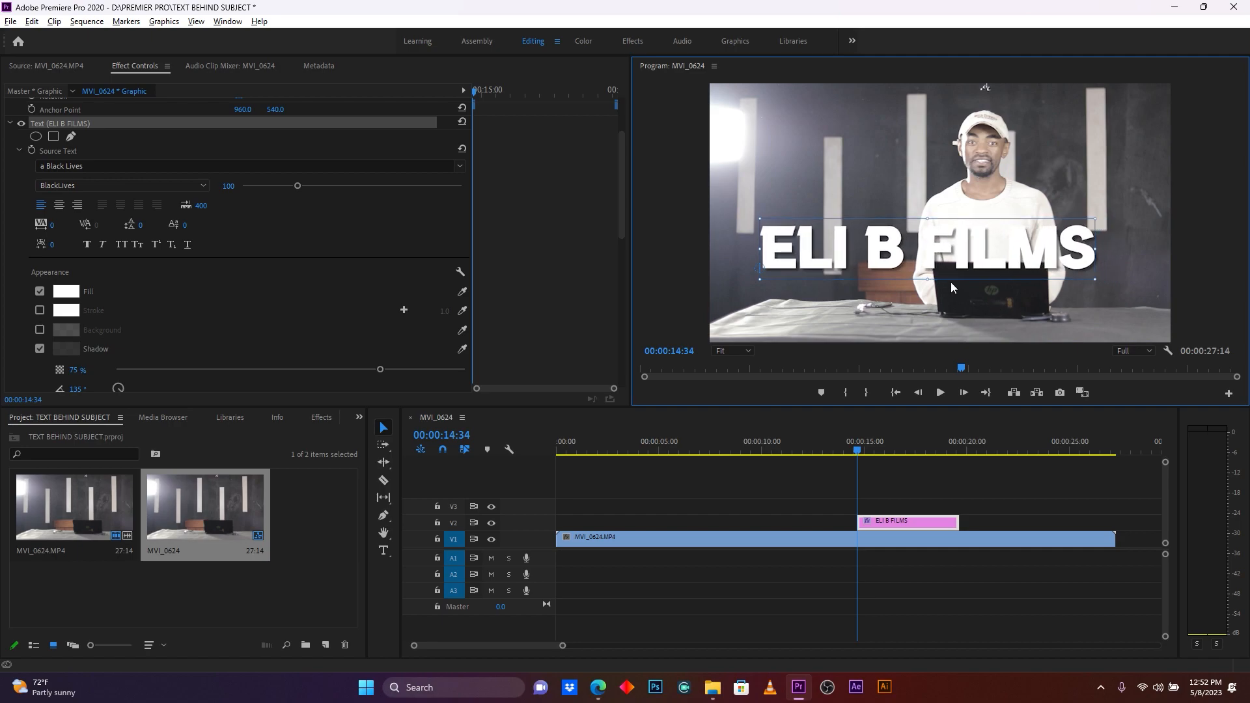
drag(379, 369, 480, 371)
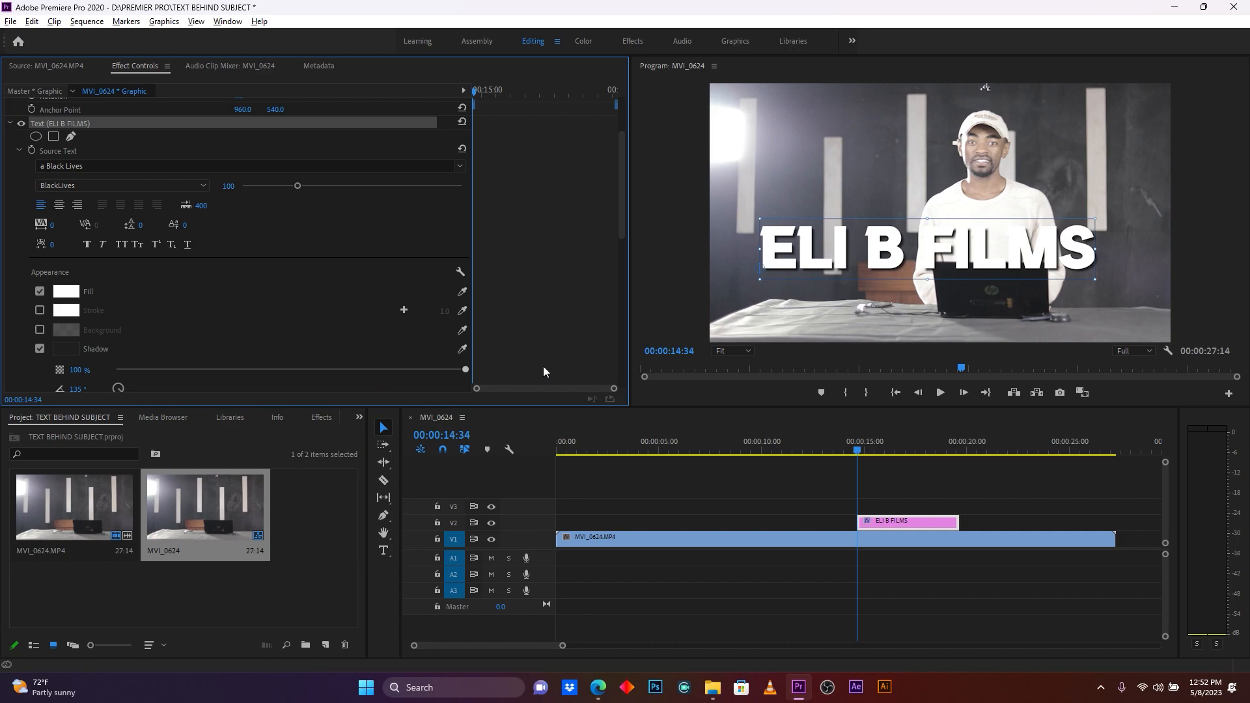
scroll(161, 344, down, 3)
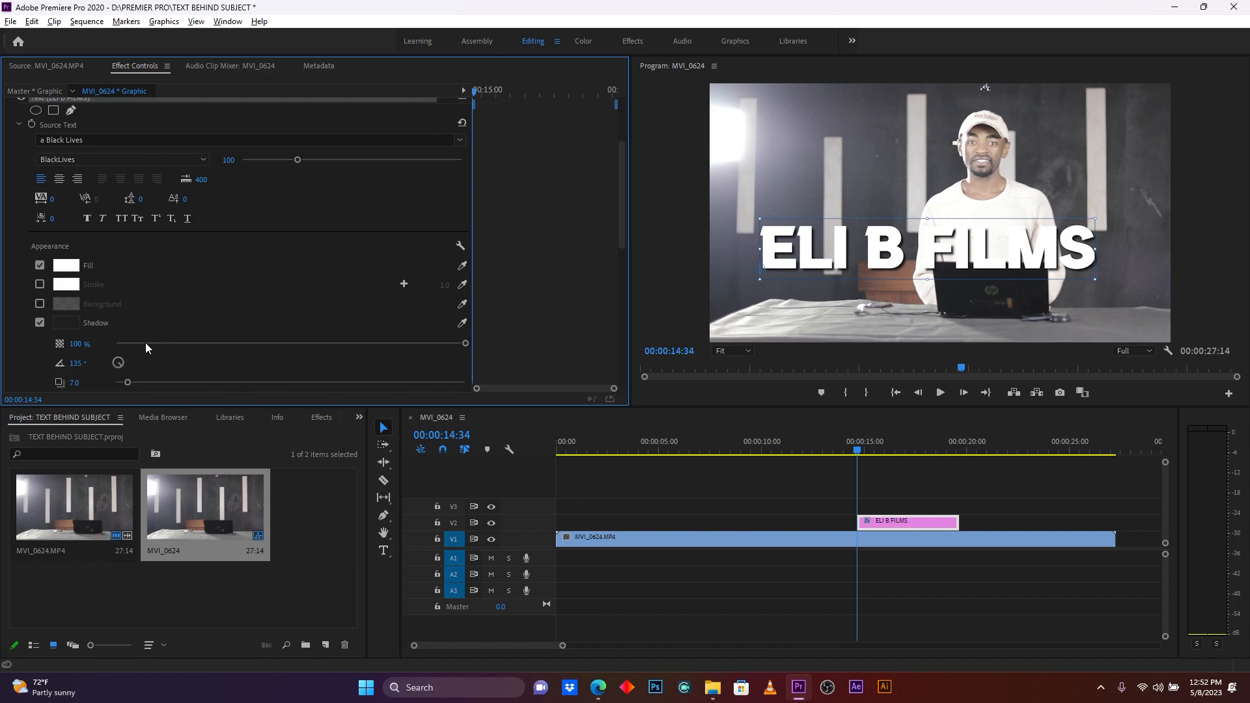
drag(77, 352, 136, 389)
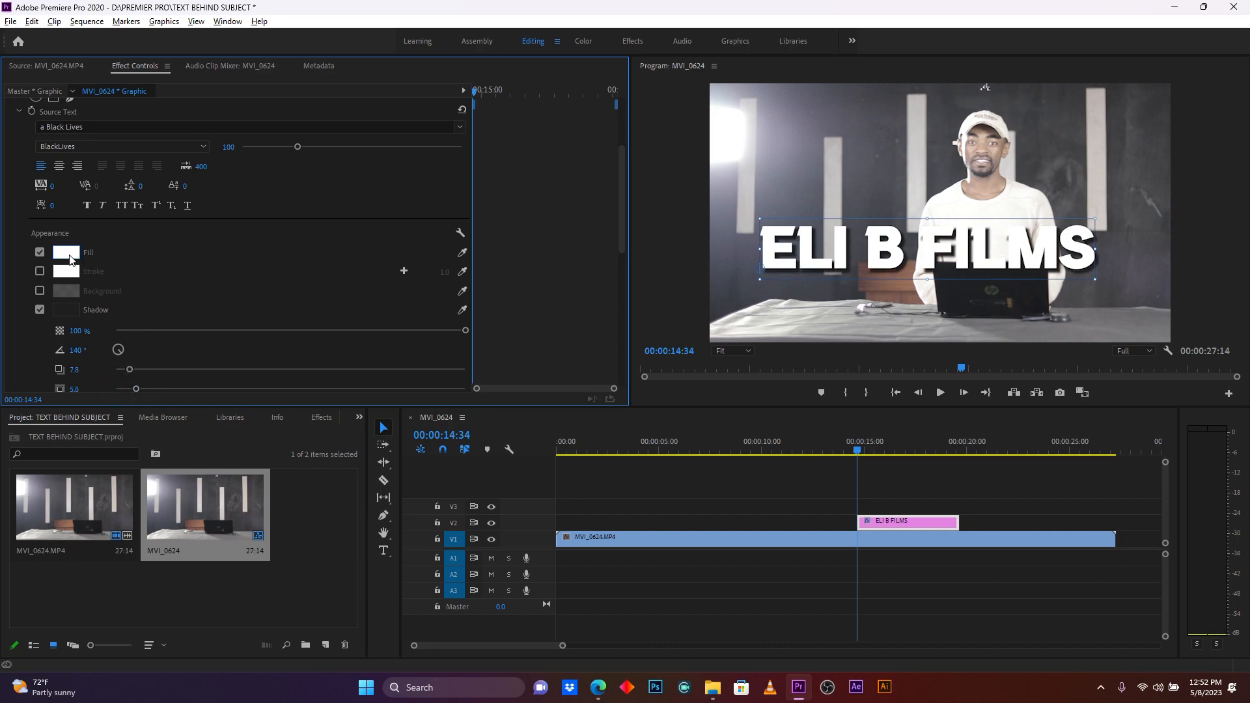
Step: Change the title's fill colour to a fully saturated orange
click(68, 254)
click(196, 67)
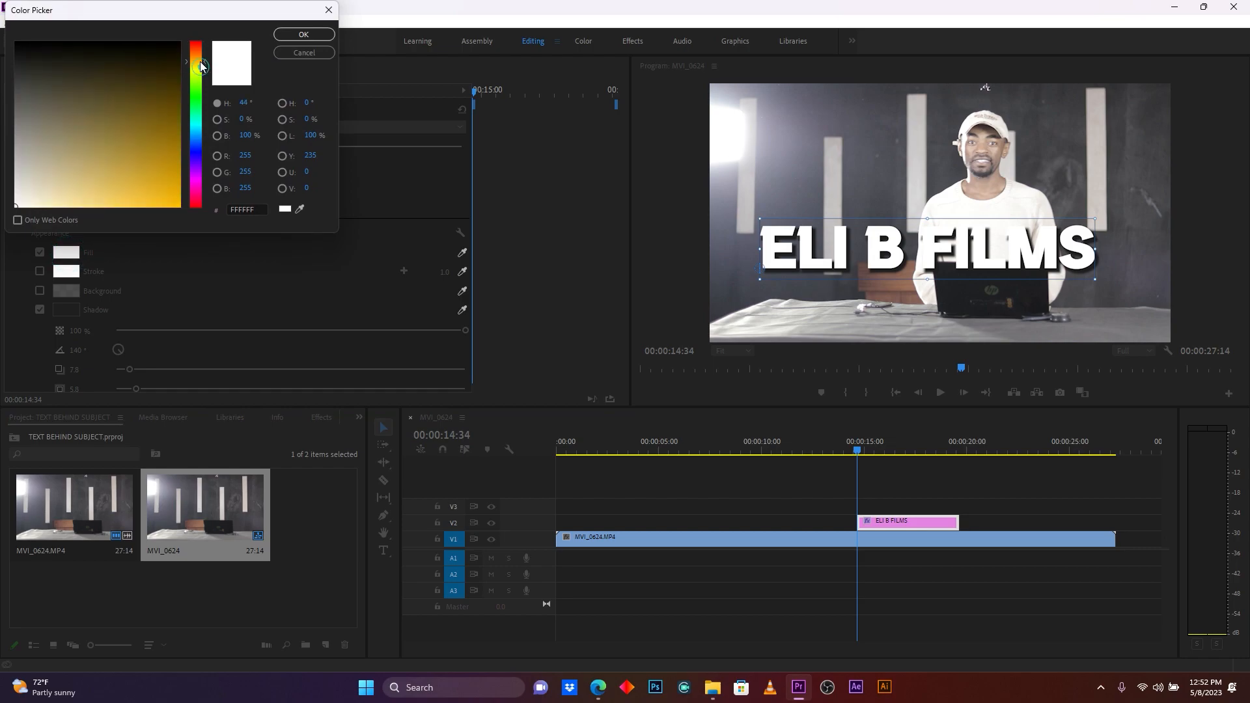
drag(164, 173, 181, 208)
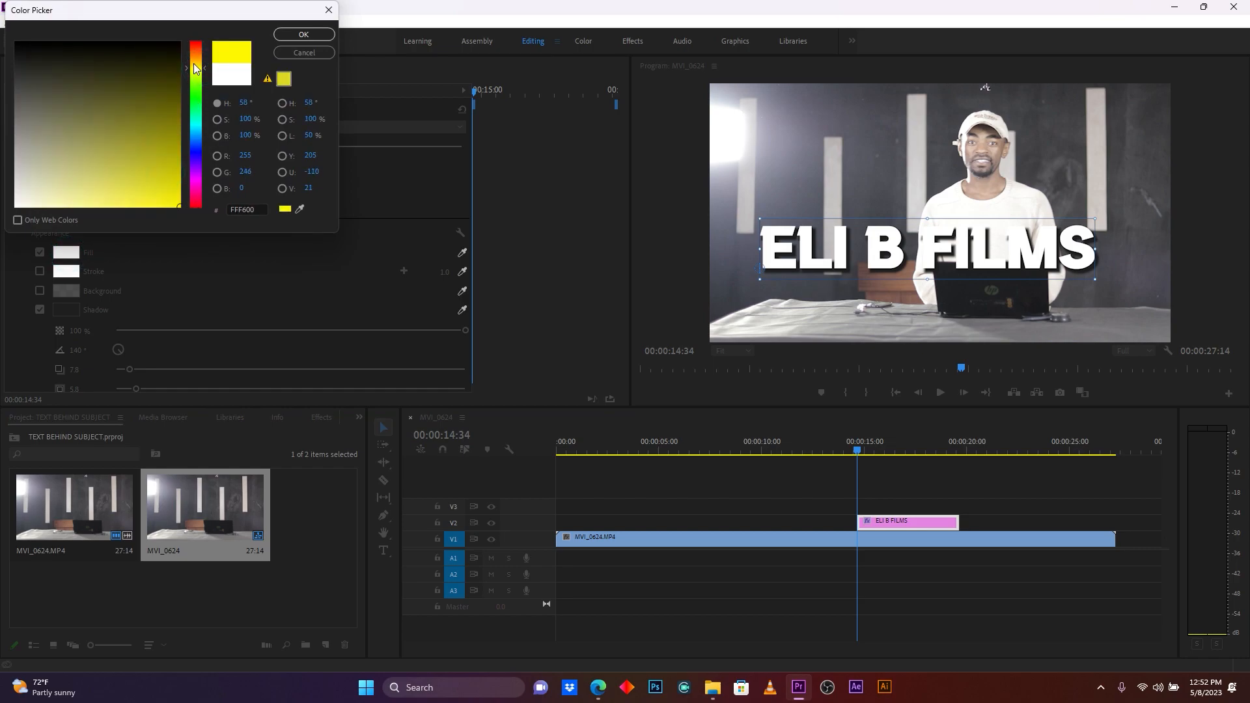
drag(196, 67, 196, 58)
click(296, 35)
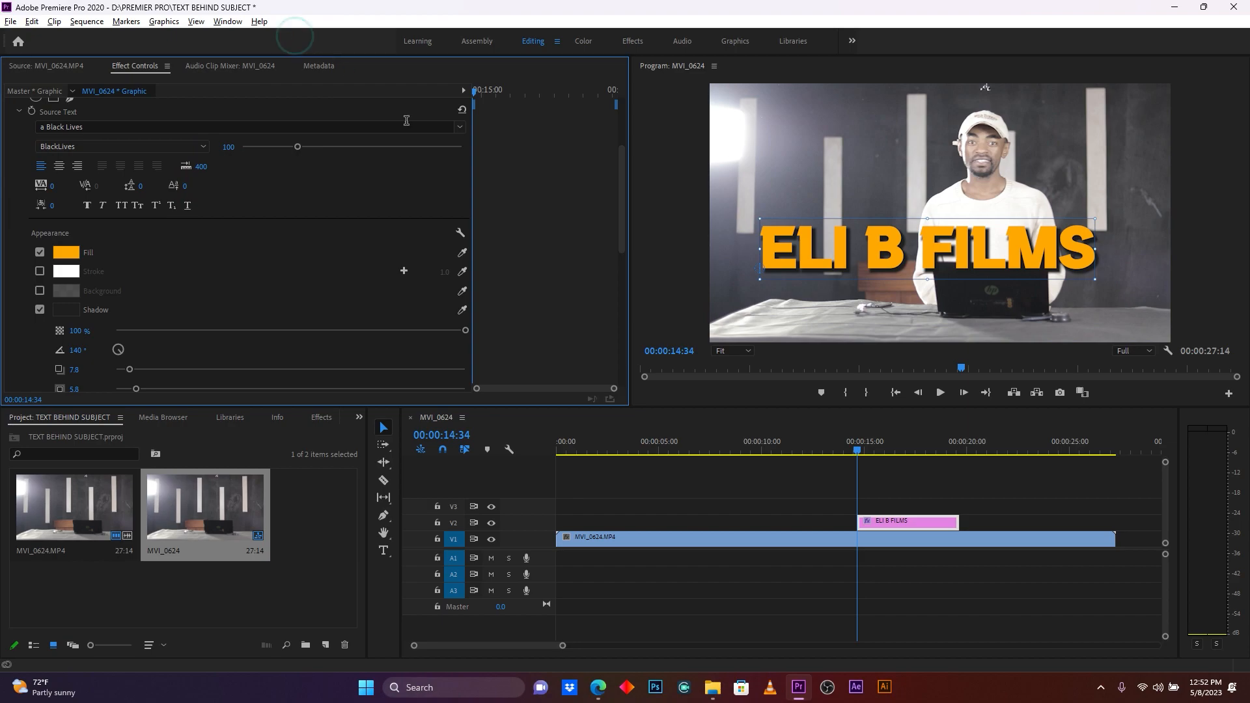
Step: Shift the title slightly right in the frame and extend its clip to the end of the video clip
drag(850, 249, 865, 256)
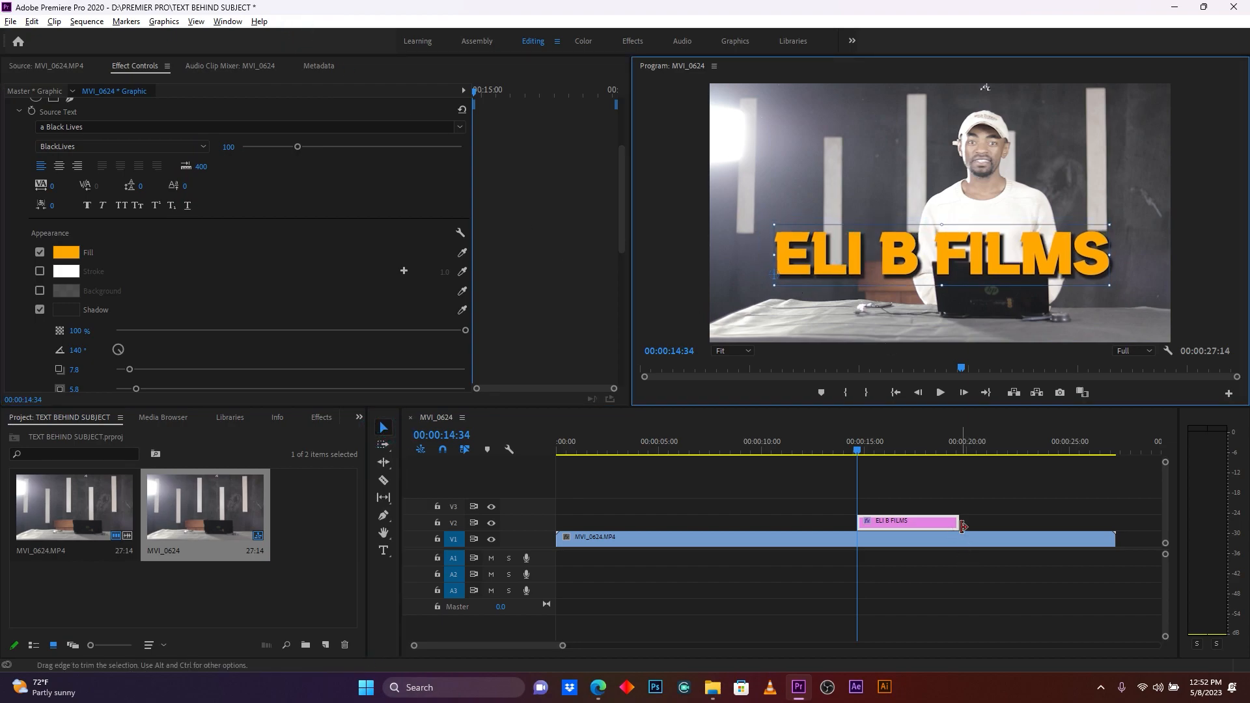
drag(960, 522, 1115, 521)
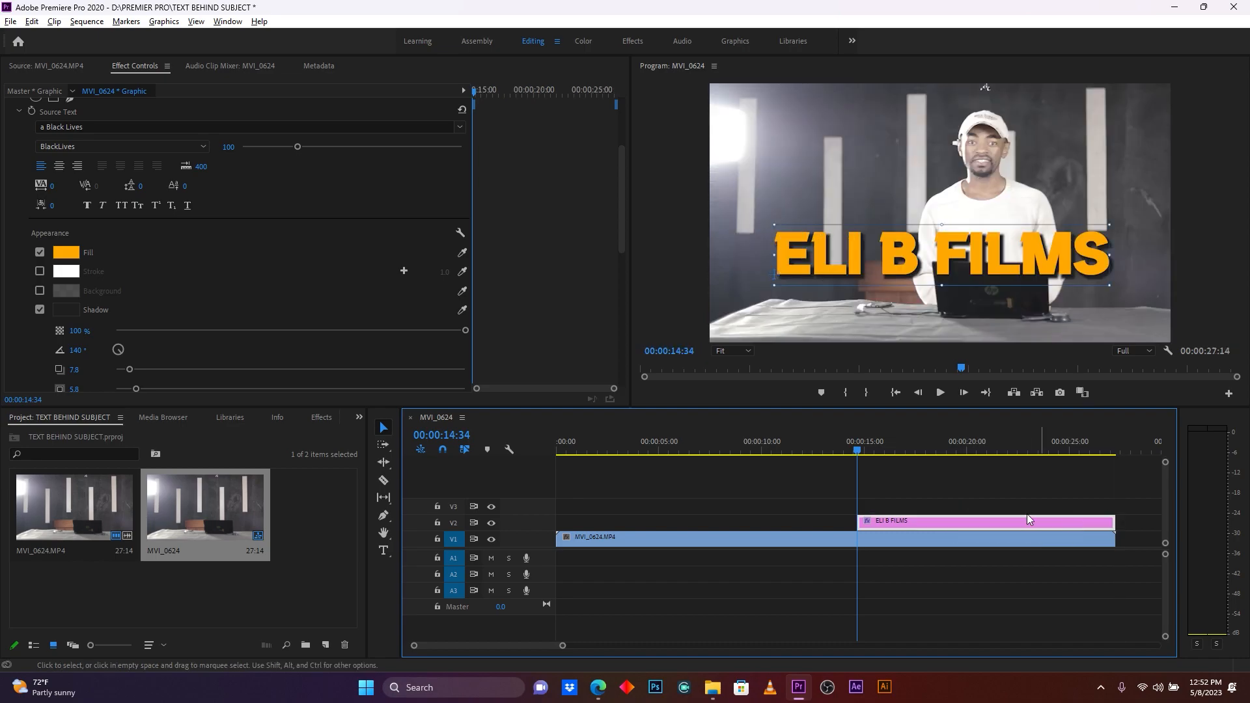
click(1009, 519)
drag(957, 269, 965, 265)
key(space)
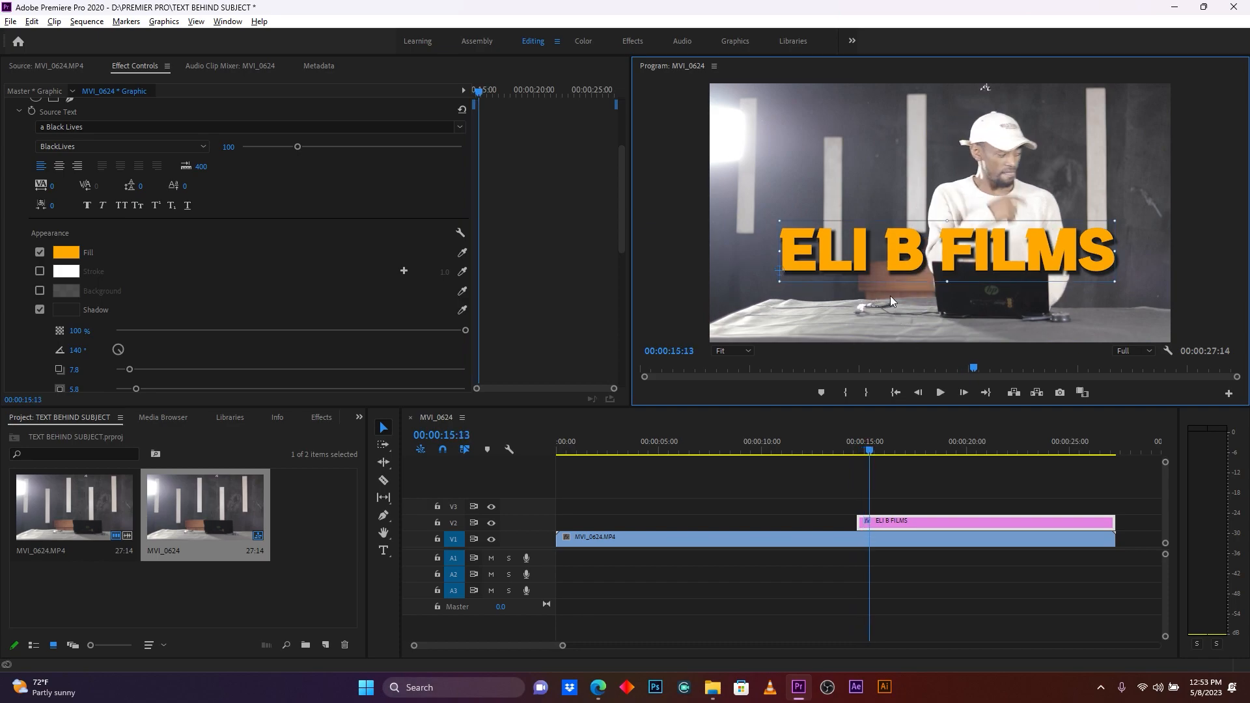
Step: Extend the title clip's start to an earlier point and place the playhead near it at 00:00:13:48
click(859, 516)
drag(858, 517, 843, 519)
drag(853, 446, 843, 446)
Step: Move the title off the frame's right edge with Vector Motion horizontal position 1163 and start keyframing Position
drag(802, 255, 1139, 261)
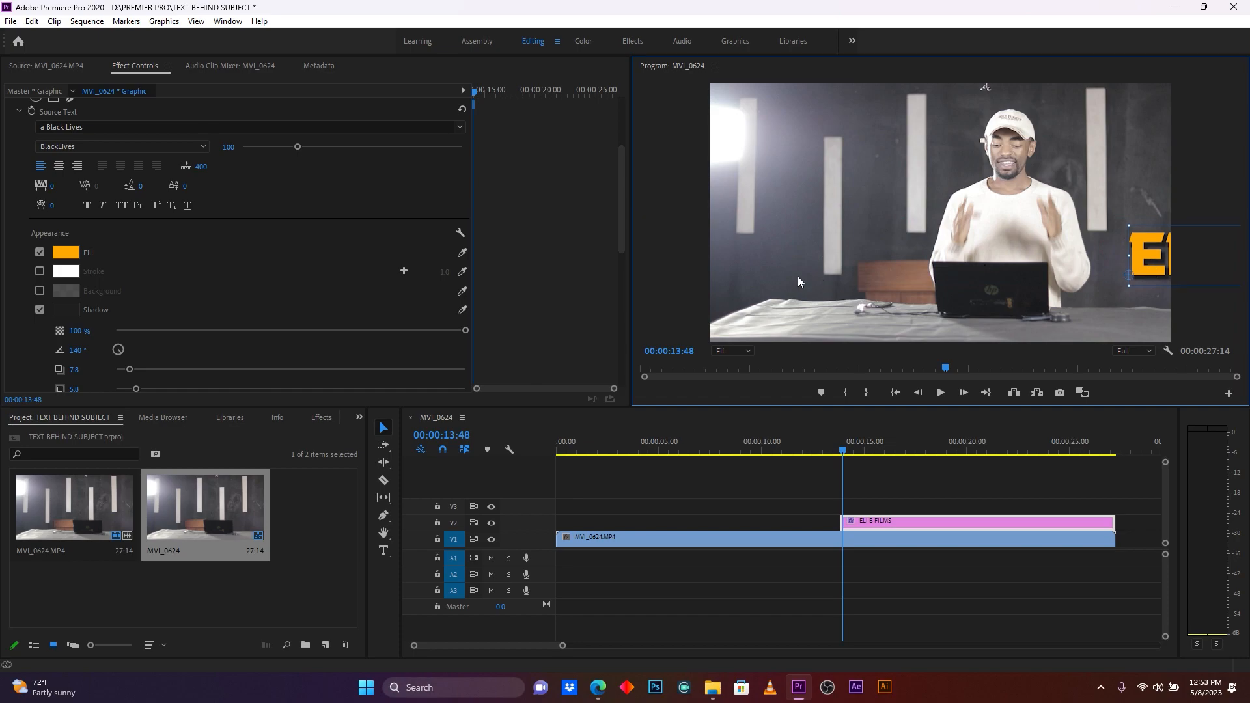
drag(624, 246, 623, 181)
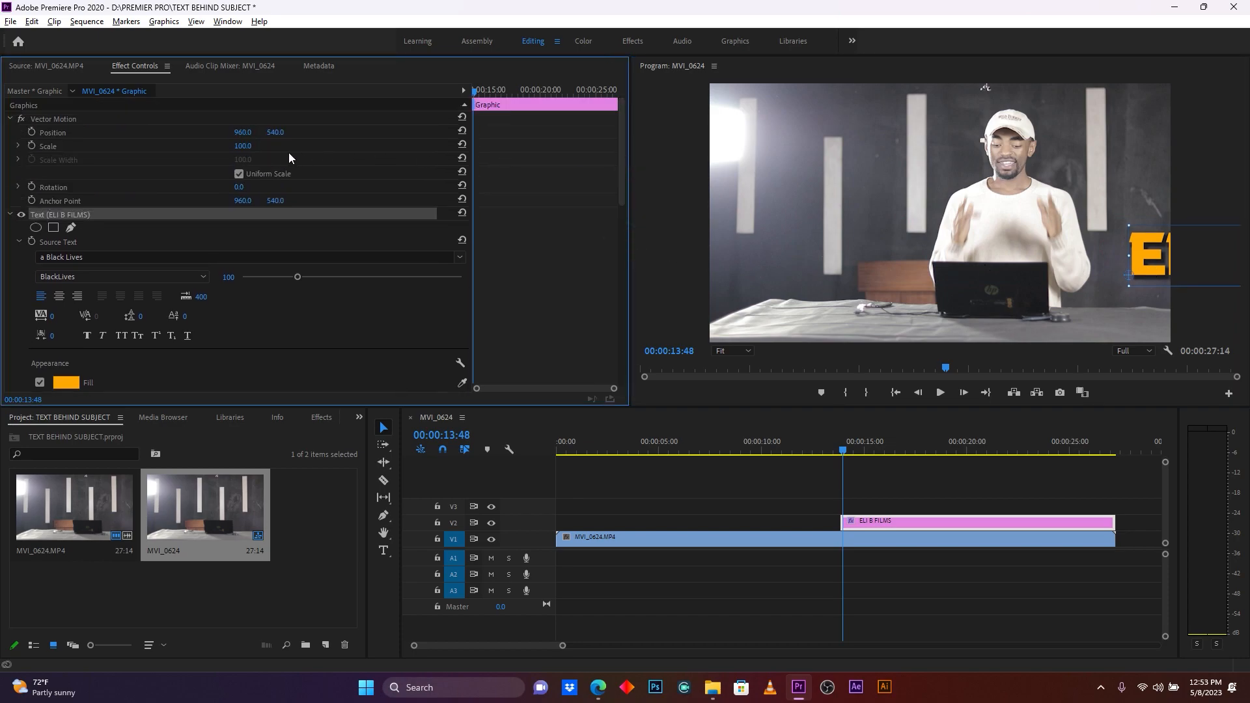
drag(243, 132, 306, 132)
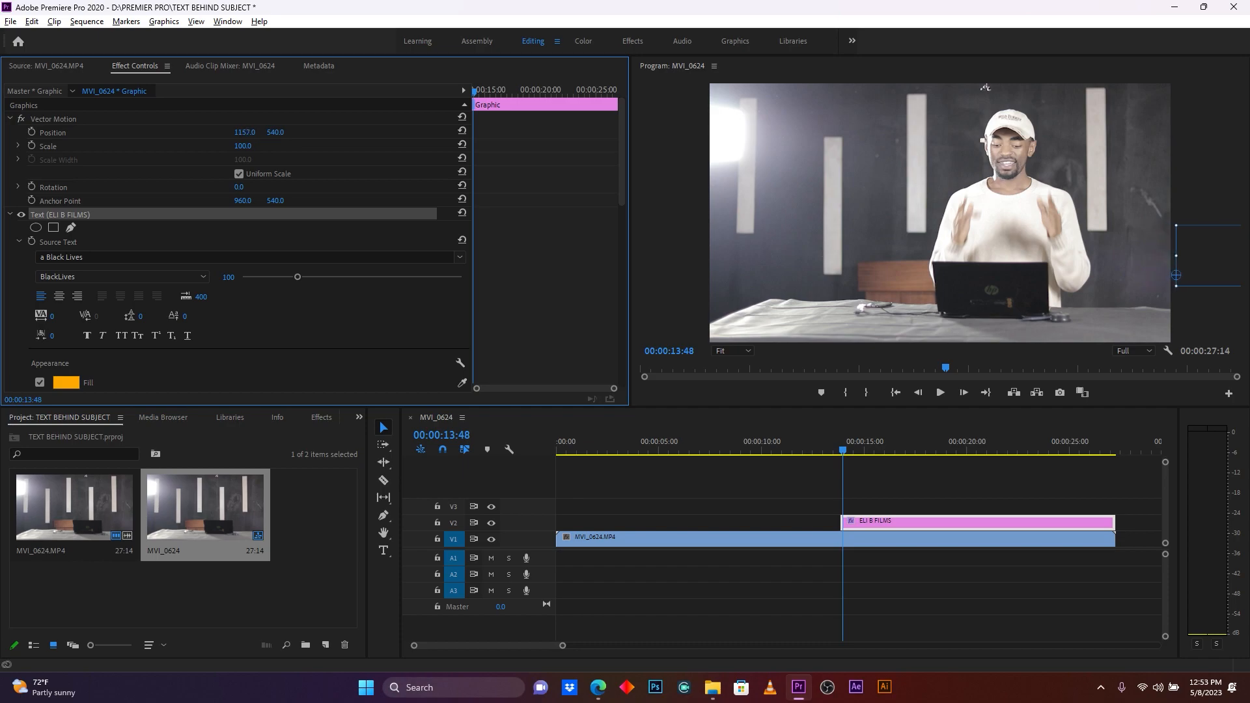
click(32, 133)
Step: At 00:00:21:34, keyframe the title's horizontal Position at about -2226 so it sits beyond the frame's left edge
key(space)
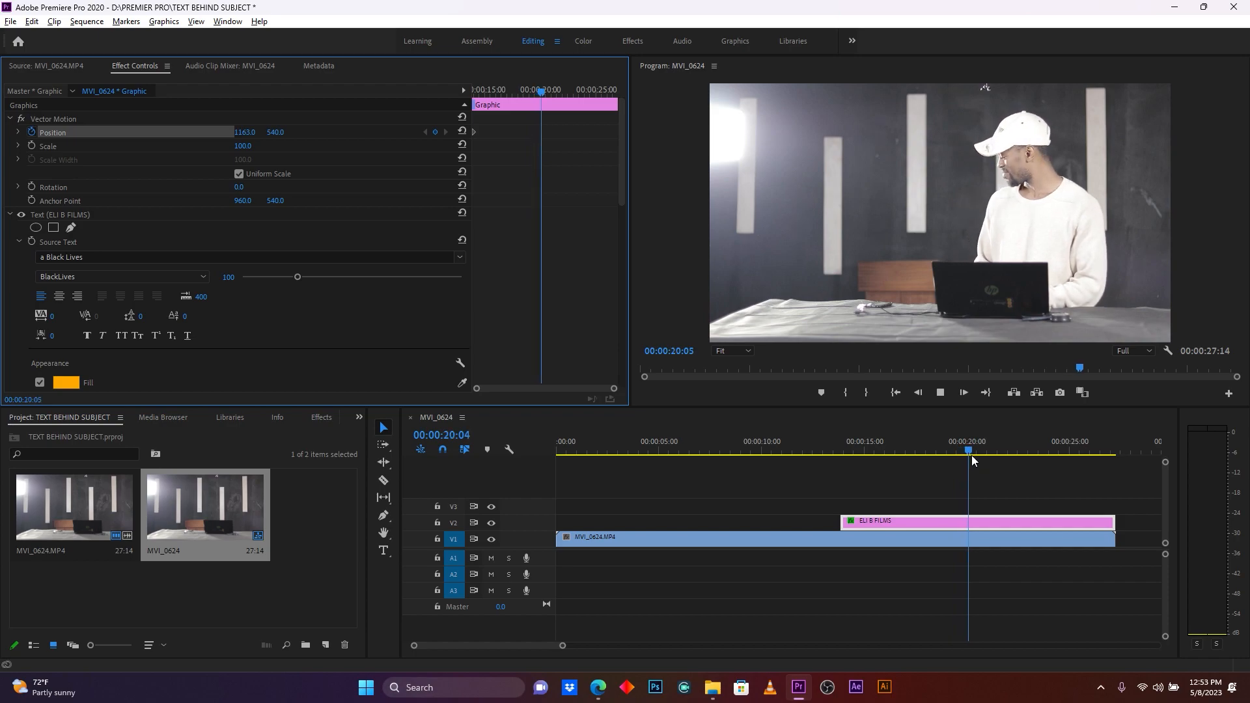
key(space)
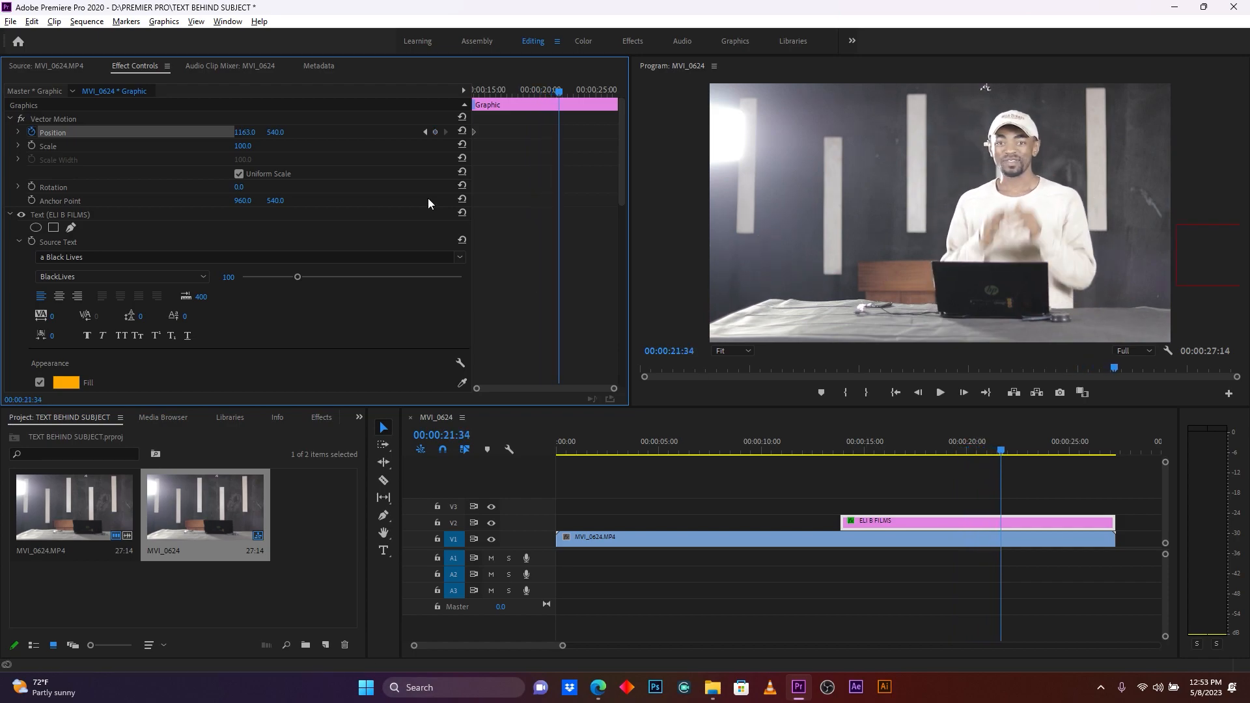
drag(244, 133, 150, 132)
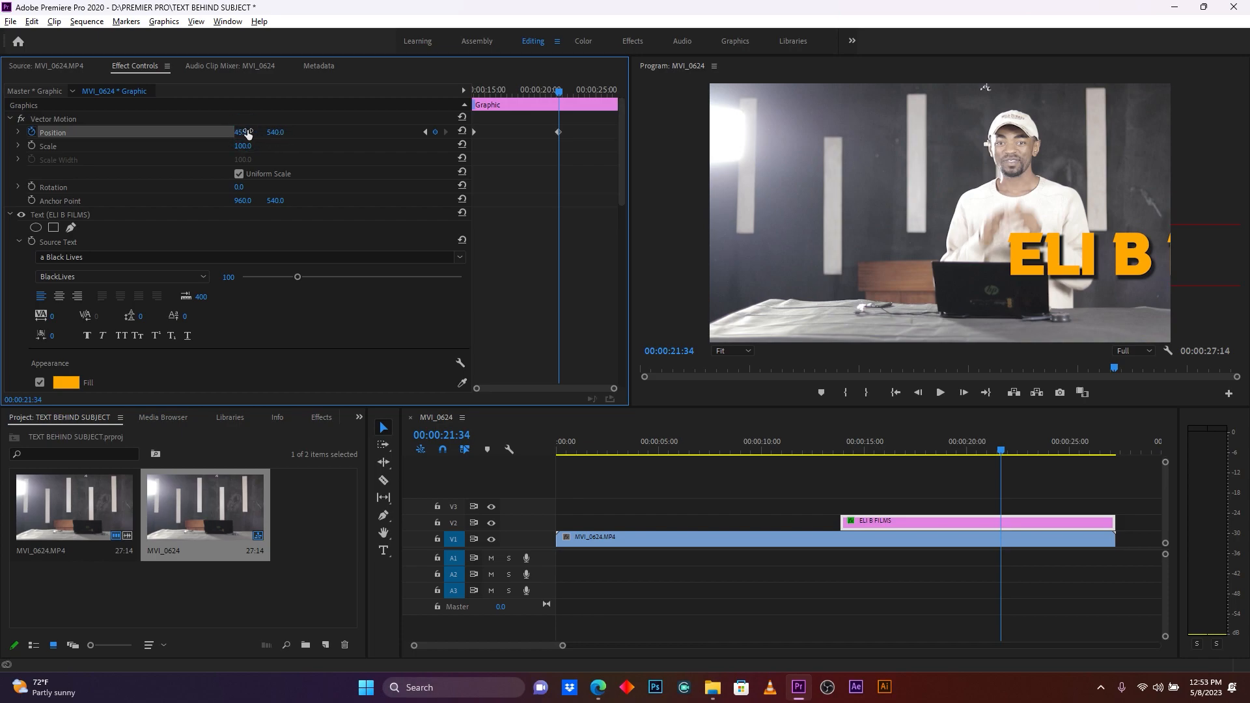
drag(246, 133, 143, 133)
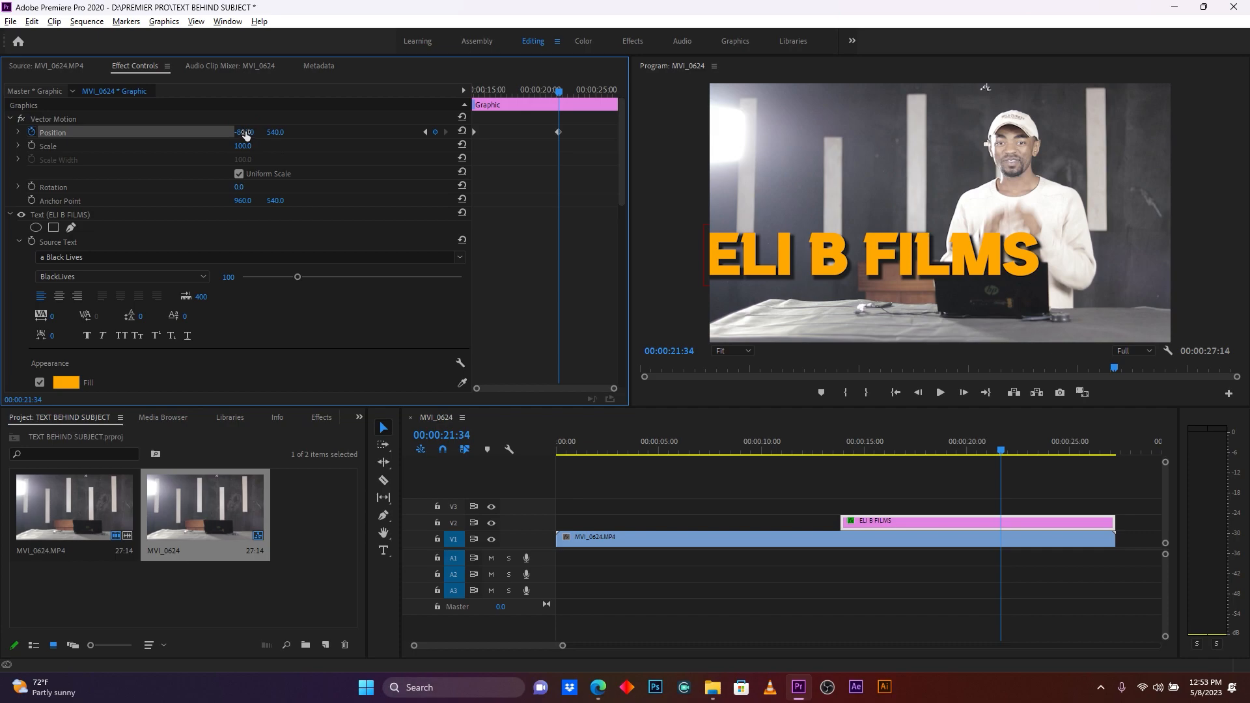
drag(245, 134, 130, 133)
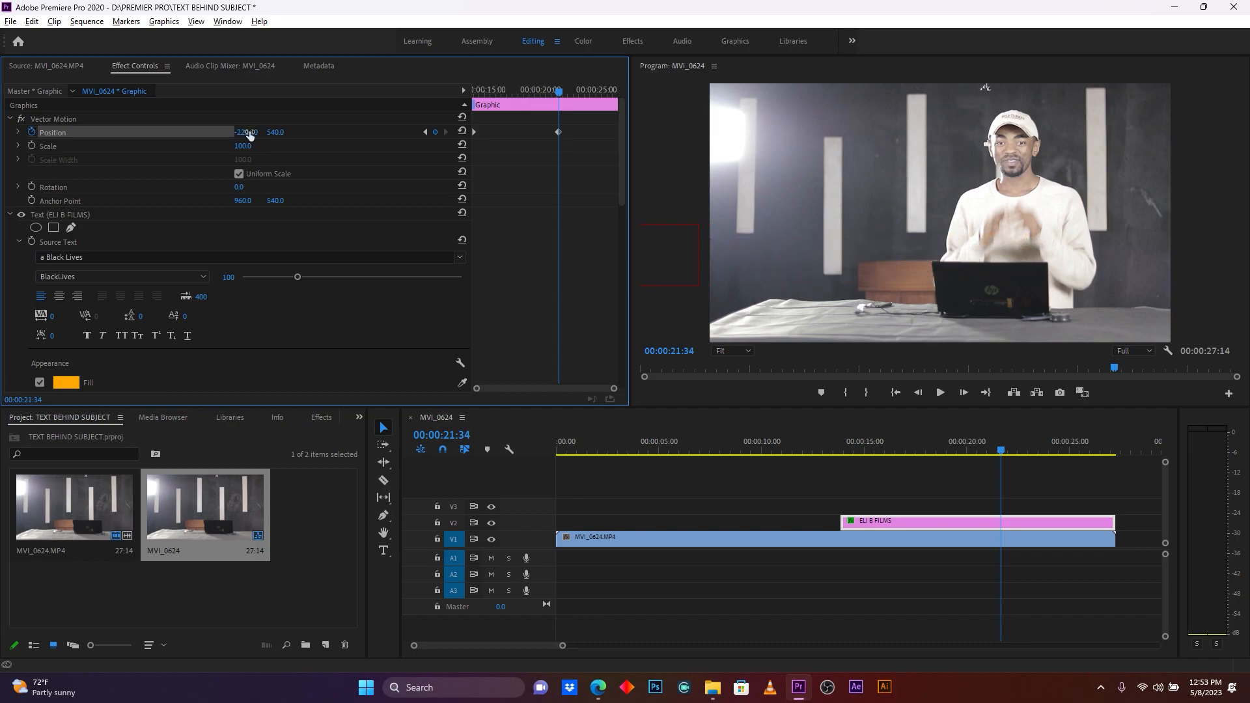
Step: Preview the title's movement and slow it by moving the end Position keyframe to about the 23-second mark
click(835, 448)
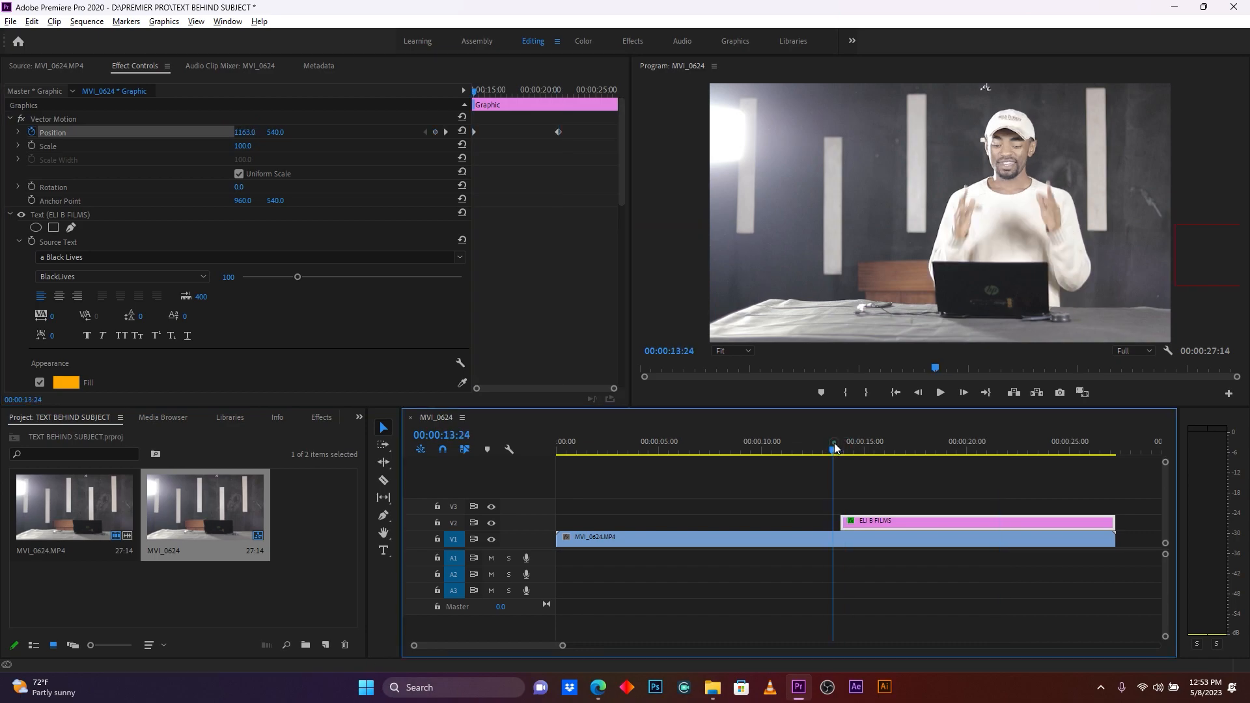
key(space)
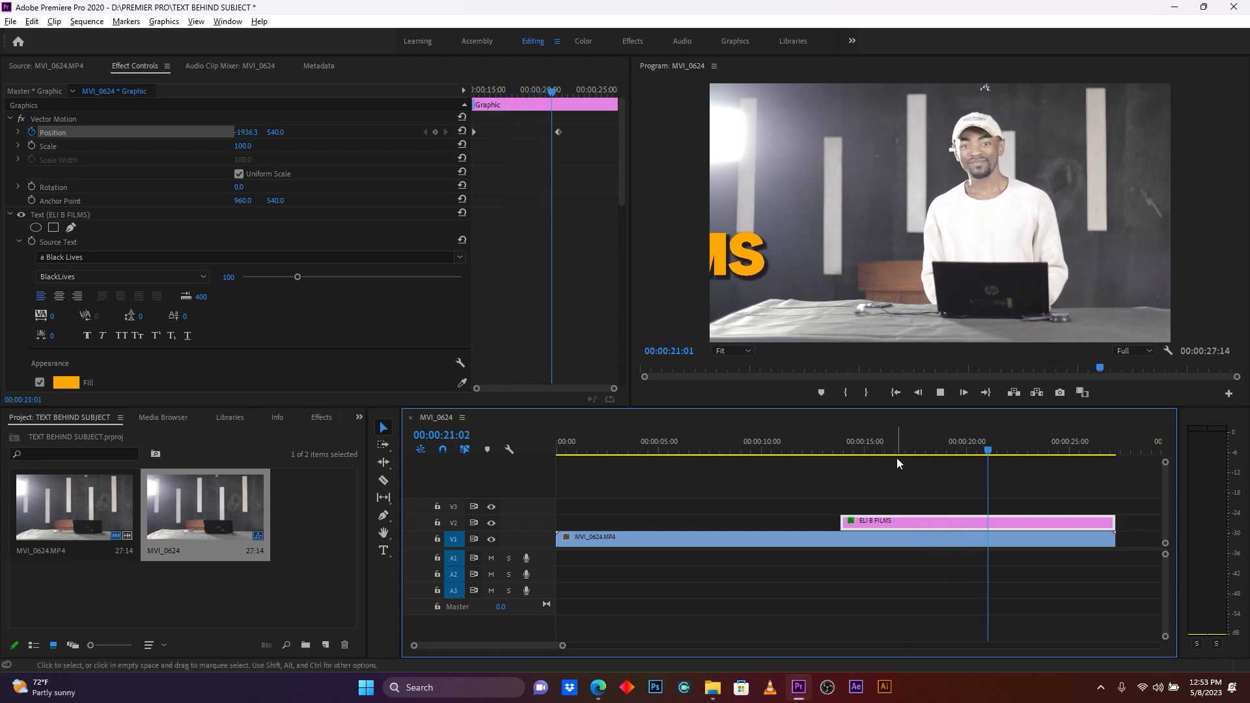
key(space)
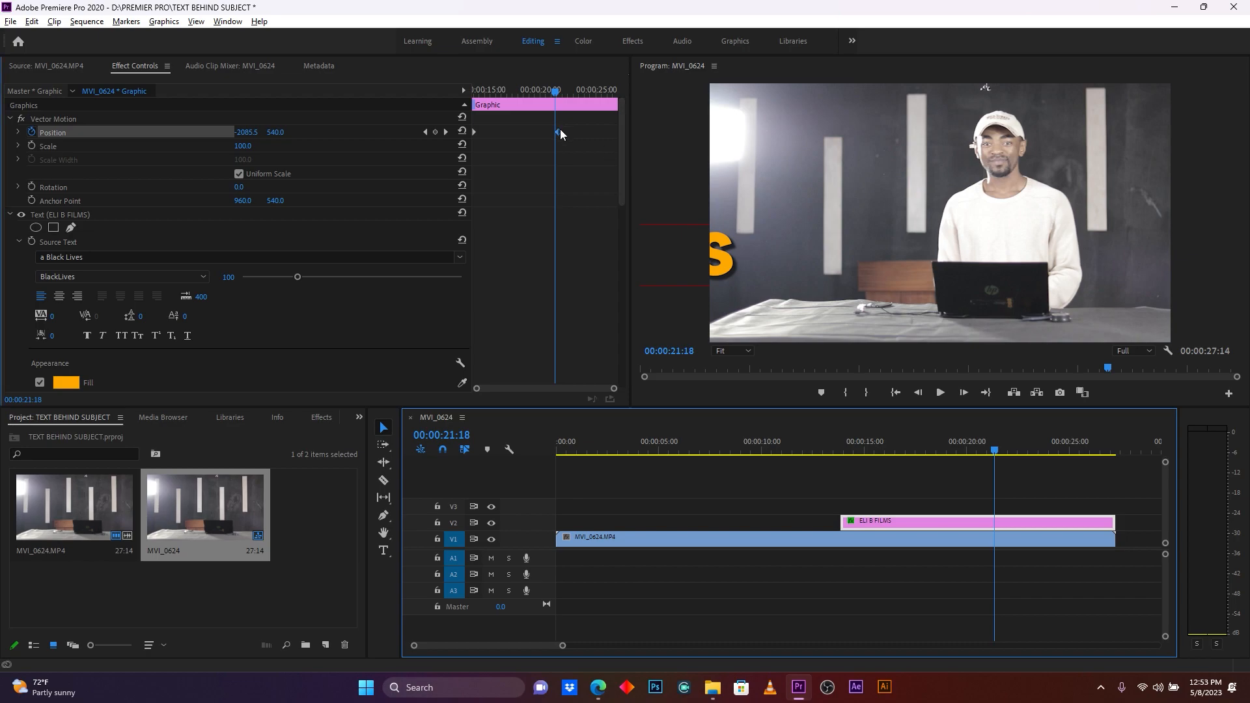
drag(558, 133, 581, 136)
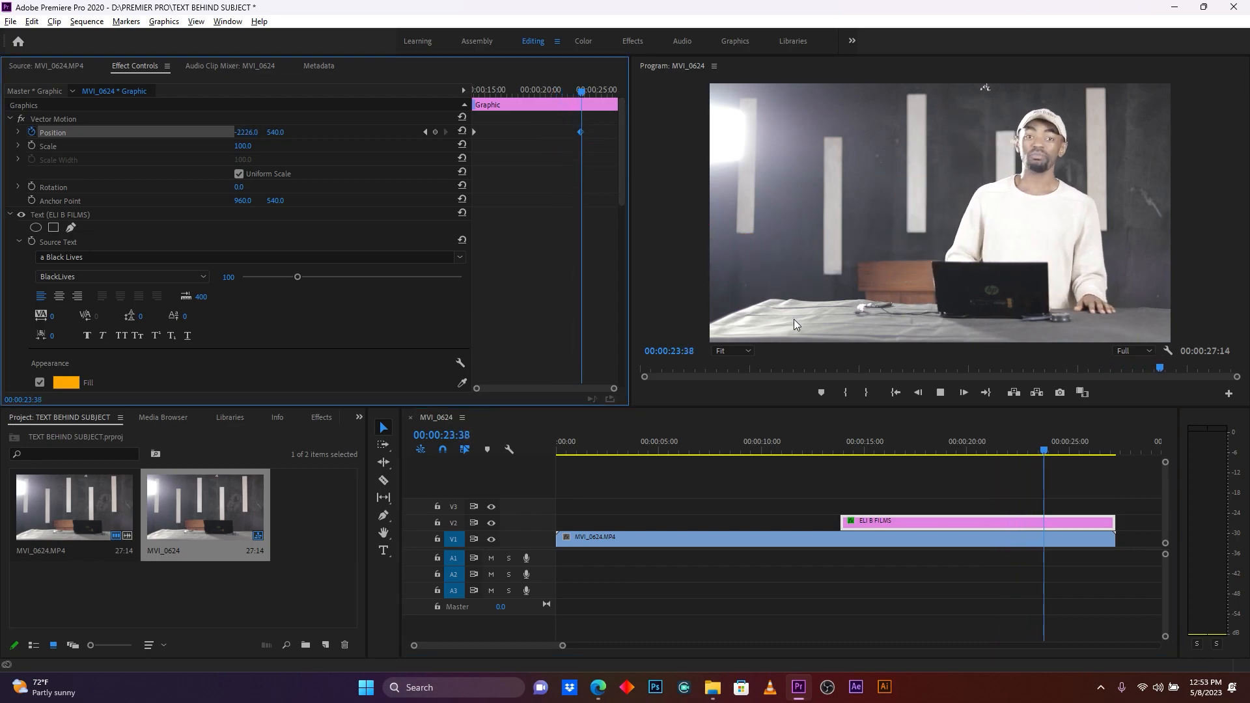
Step: Place the playhead at 00:00:15:09 and duplicate the MVI_0624.MP4 clip onto track V3 above the title
click(853, 452)
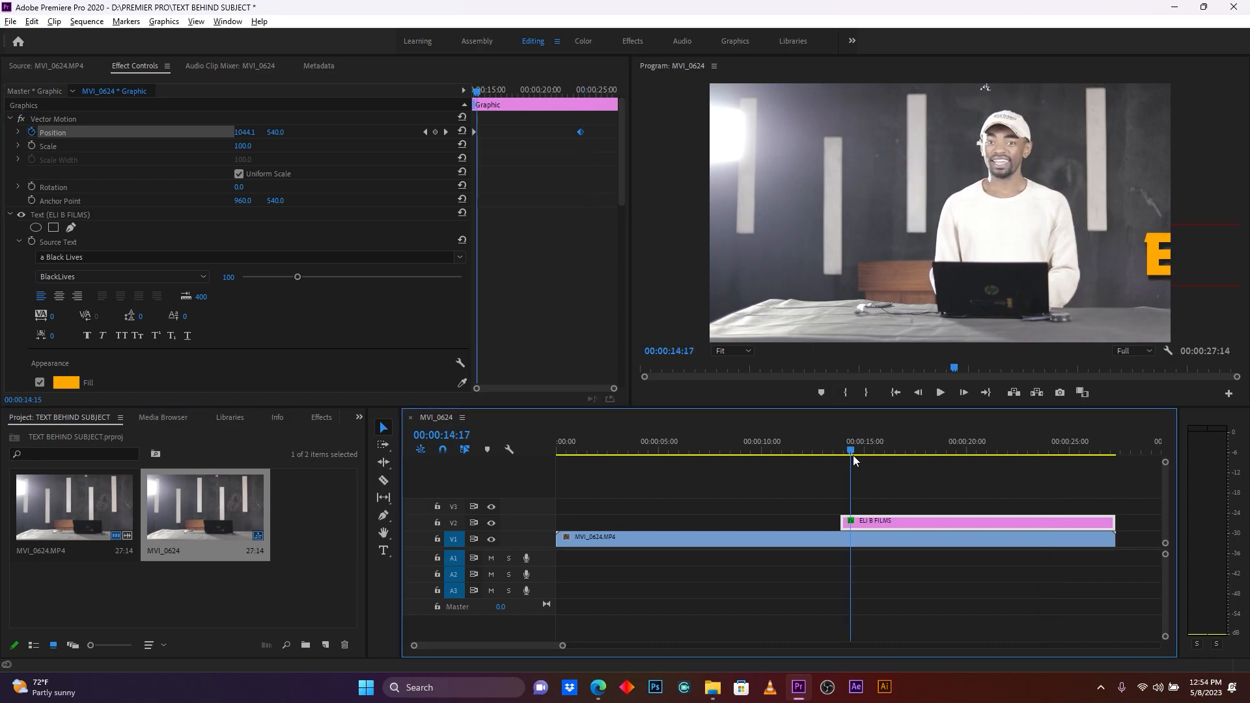
drag(860, 455, 871, 454)
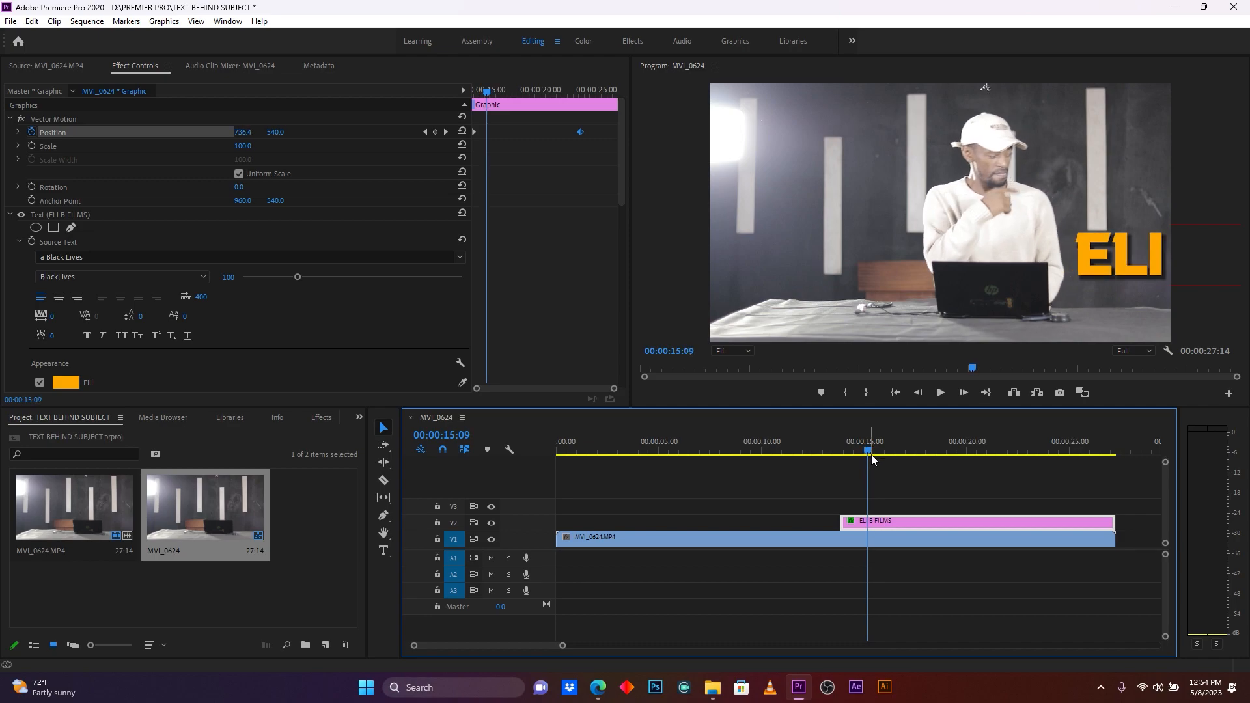
click(901, 542)
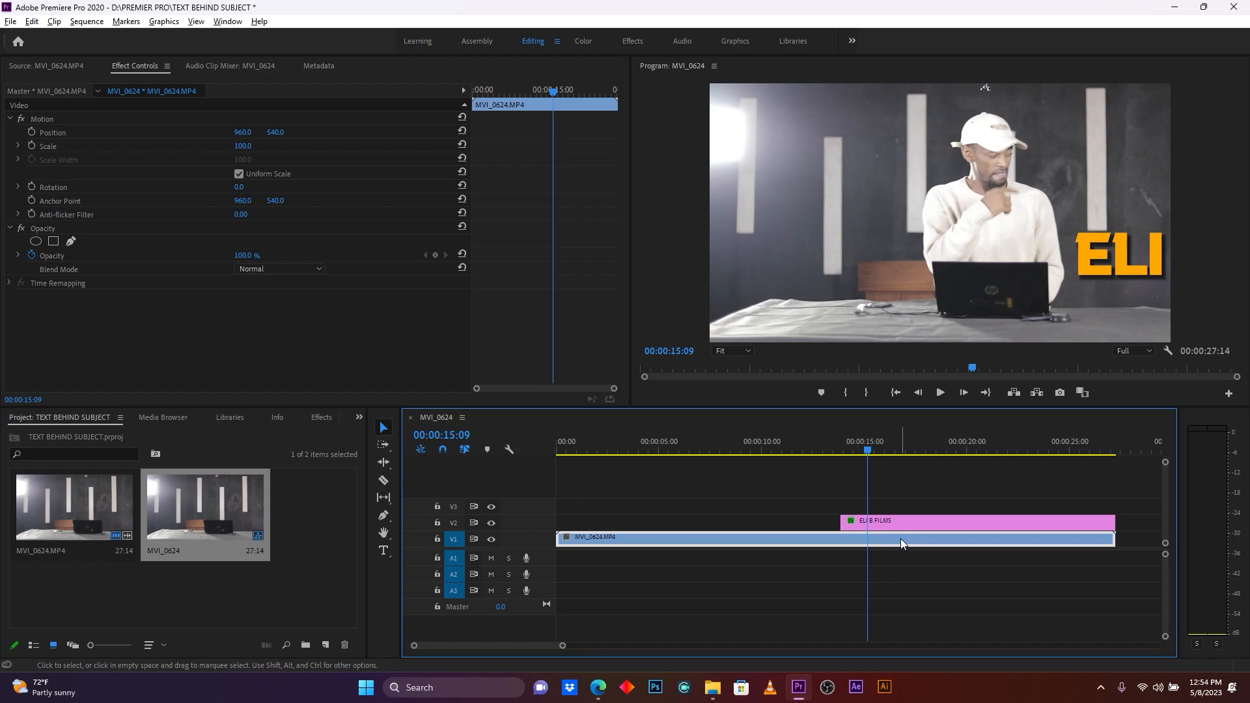
drag(893, 540, 895, 506)
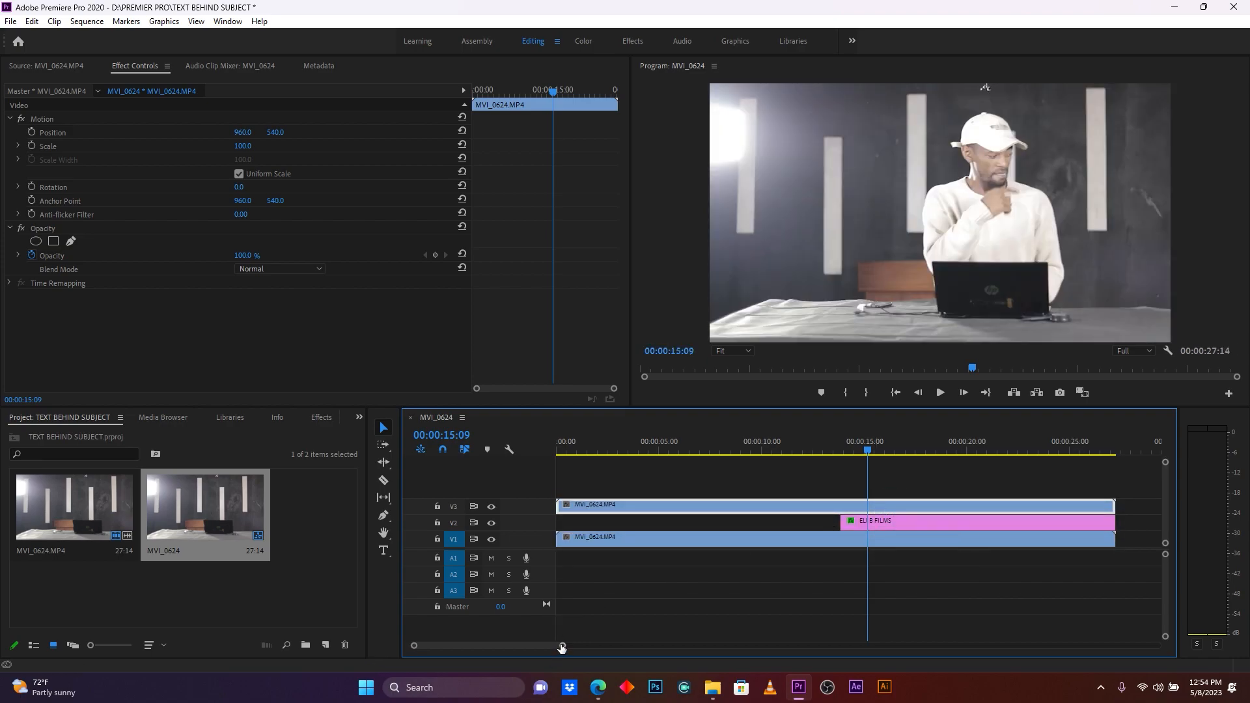
Step: Start a freehand opacity mask on the V3 clip at the subject's elbow beside the laptop, with the Program monitor enlarged and zoomed to 100%
mouse_move(562, 648)
mouse_down()
mouse_move(571, 638)
mouse_move(553, 639)
mouse_move(563, 638)
mouse_up()
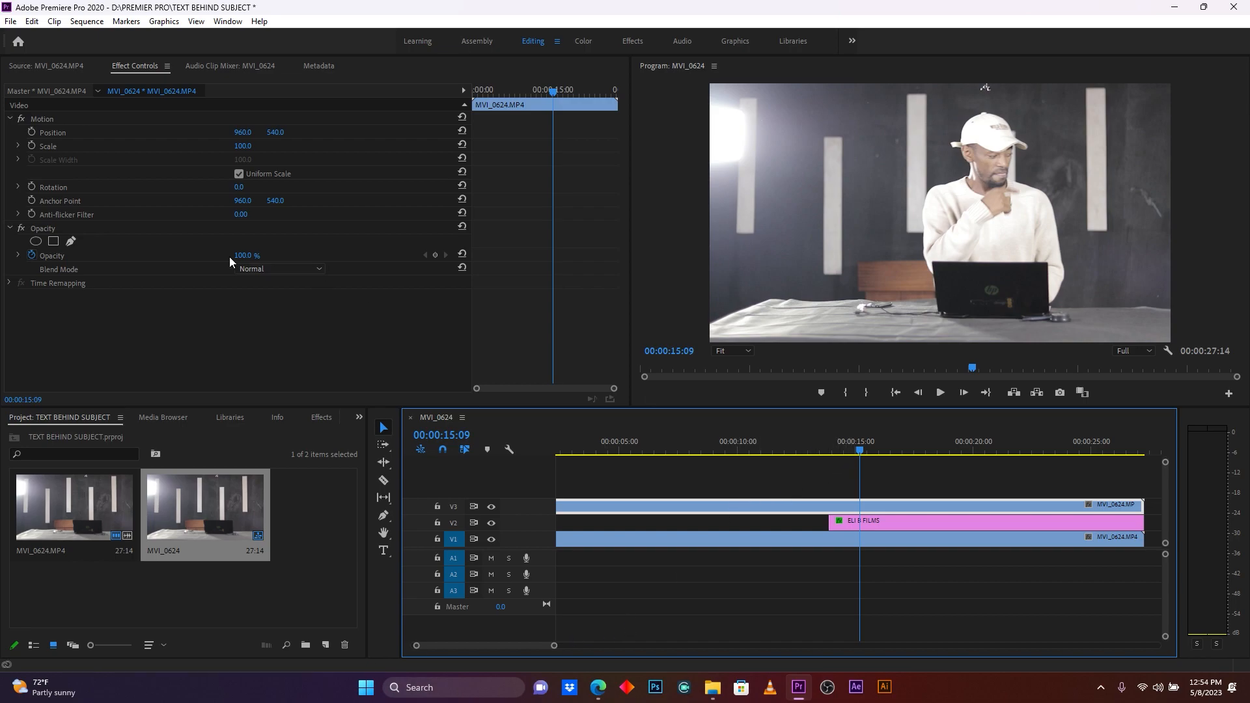
click(55, 242)
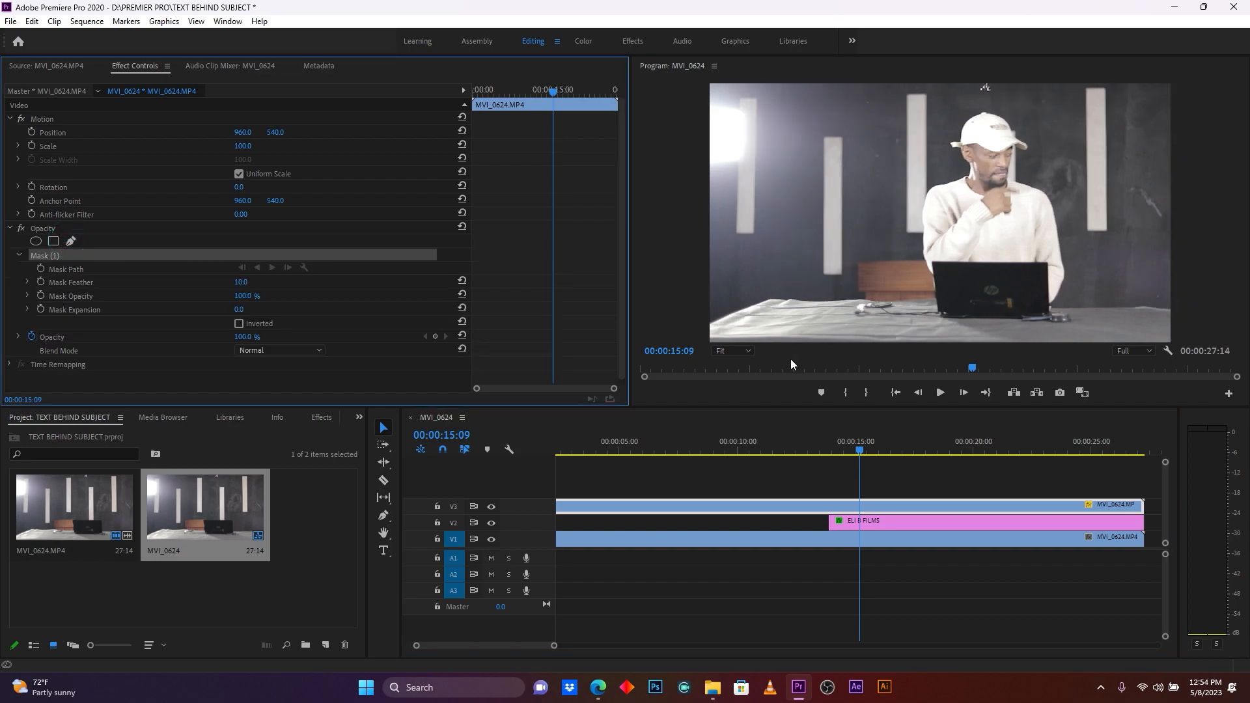
drag(637, 407, 528, 435)
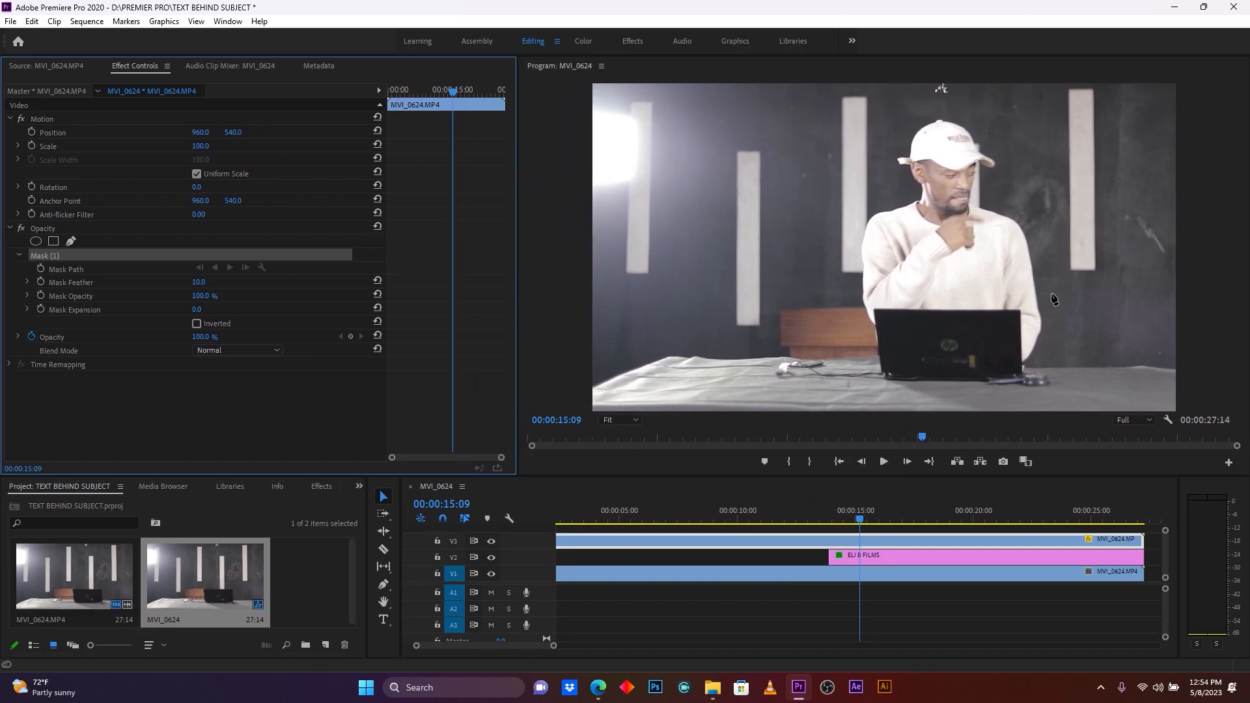
click(1026, 365)
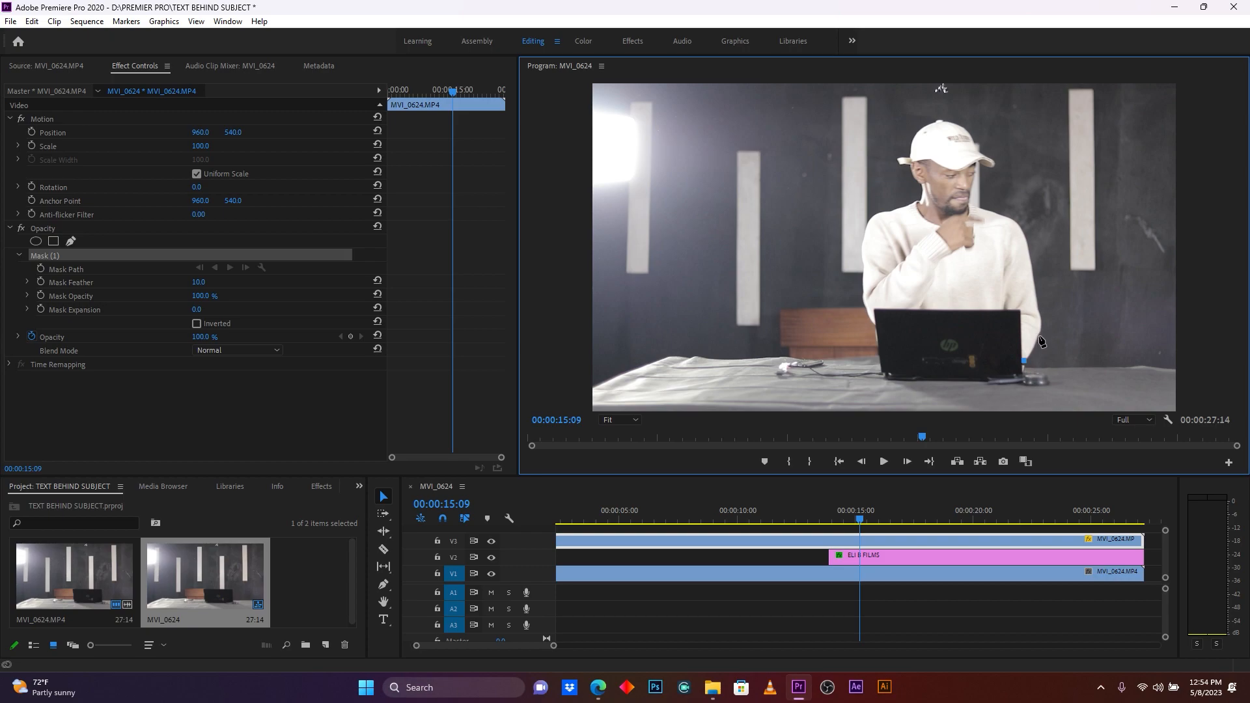
click(635, 423)
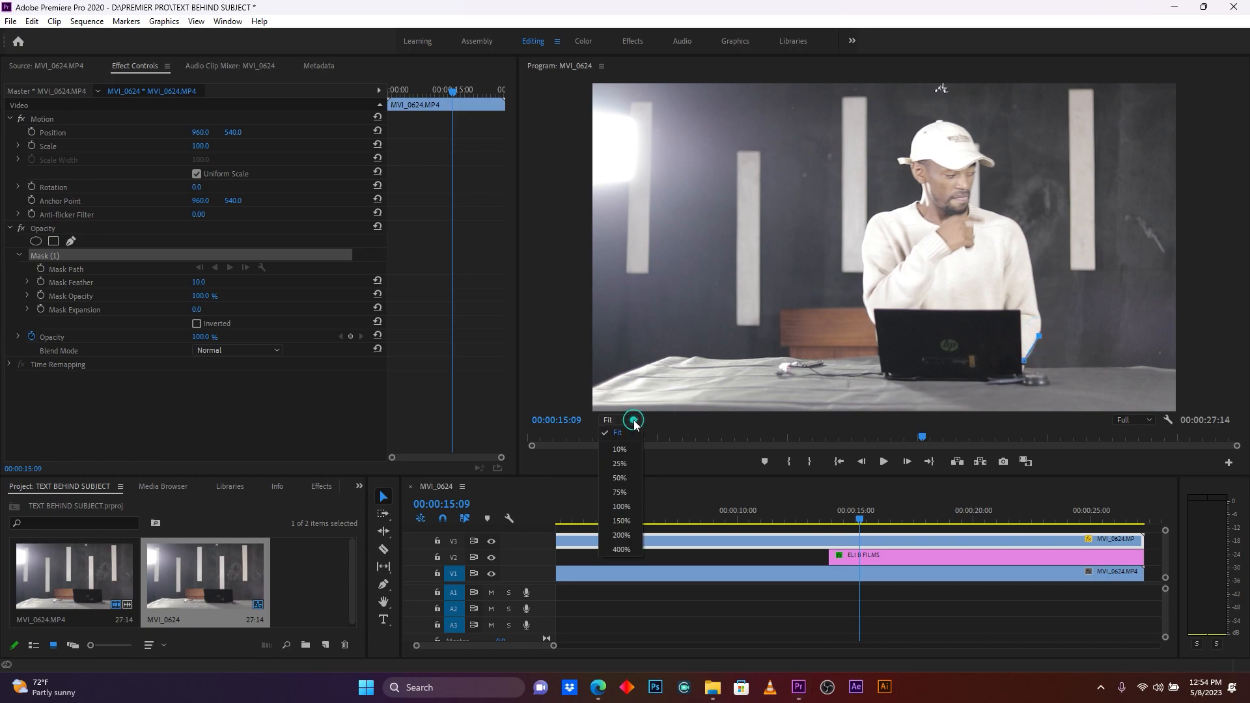
click(624, 504)
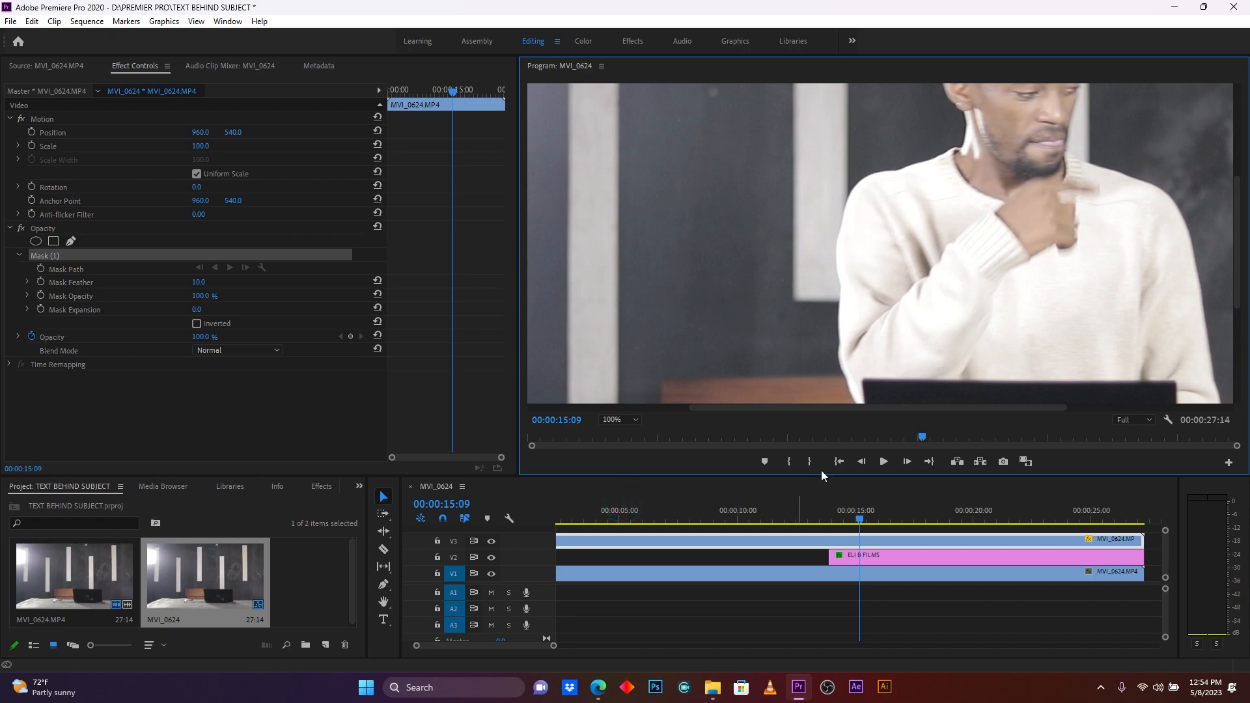
drag(850, 408, 978, 407)
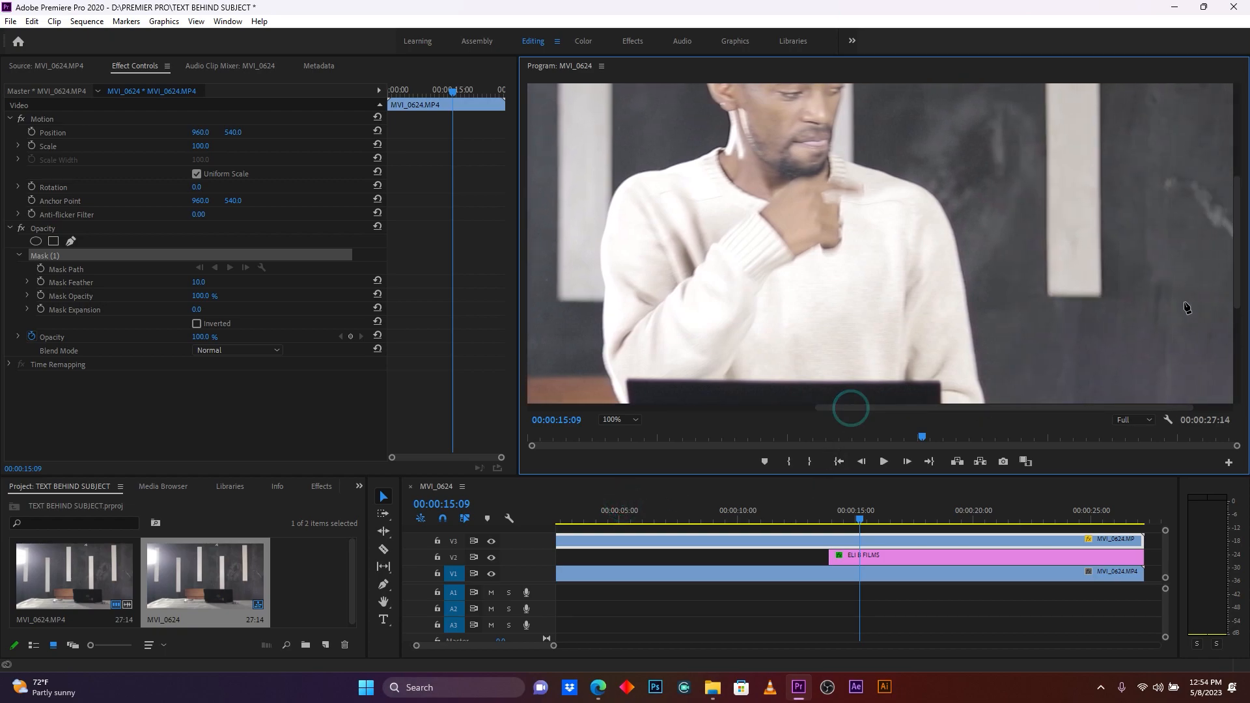
Step: Trace the mask upward along the outer edge of the subject's arm nearest the title, curving it over the shoulder
click(1237, 268)
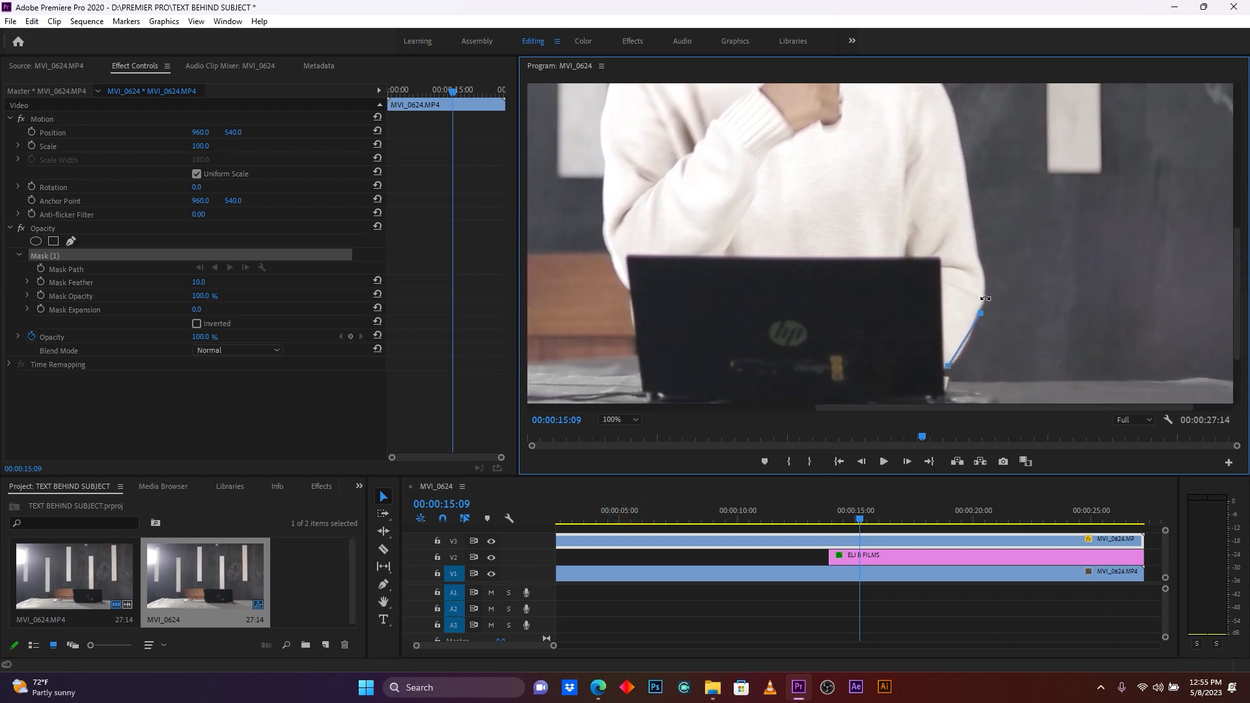
click(984, 276)
click(960, 140)
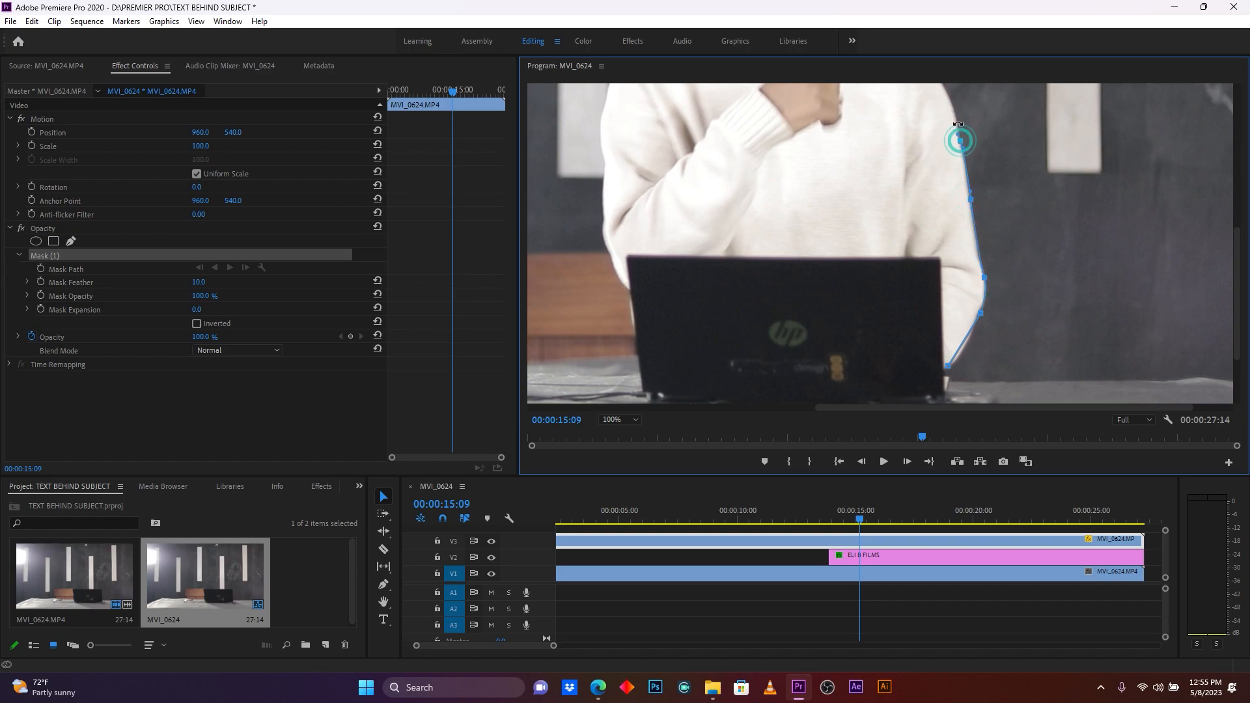
click(1237, 246)
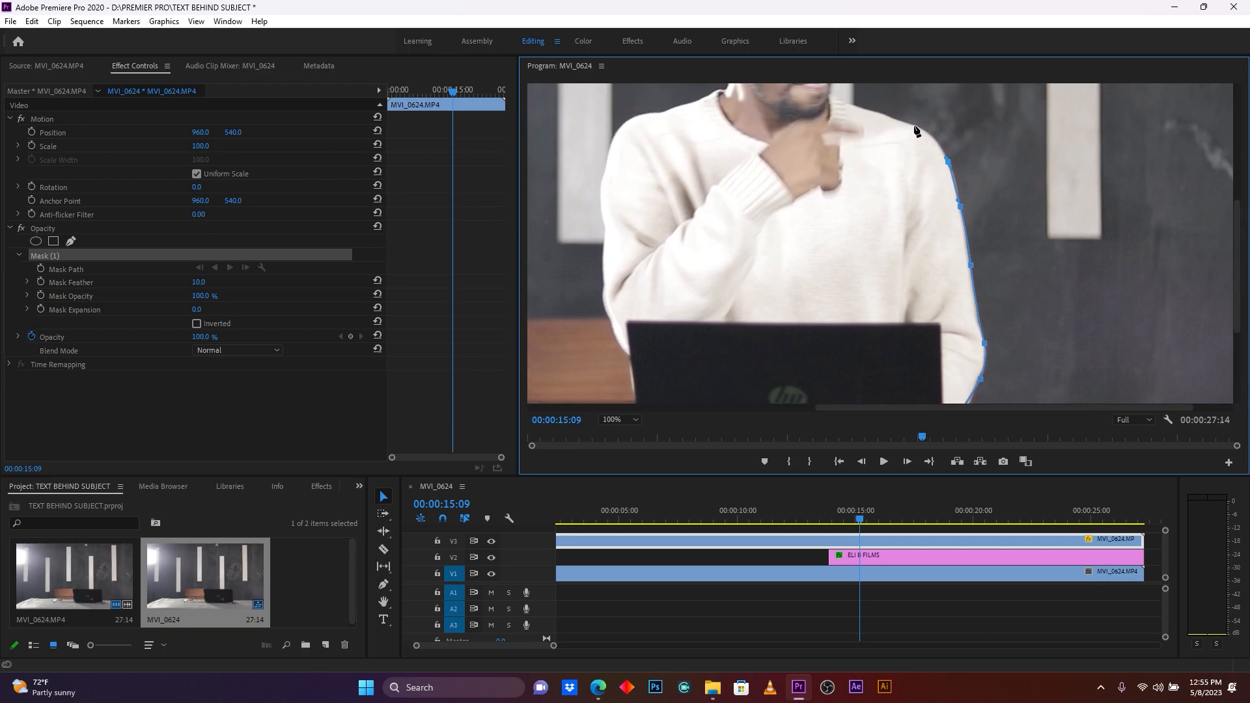
drag(909, 123, 890, 119)
Step: Trace the mask across to the opposite shoulder and down that arm and the laptop's side, then close it at the starting point
drag(625, 123, 617, 134)
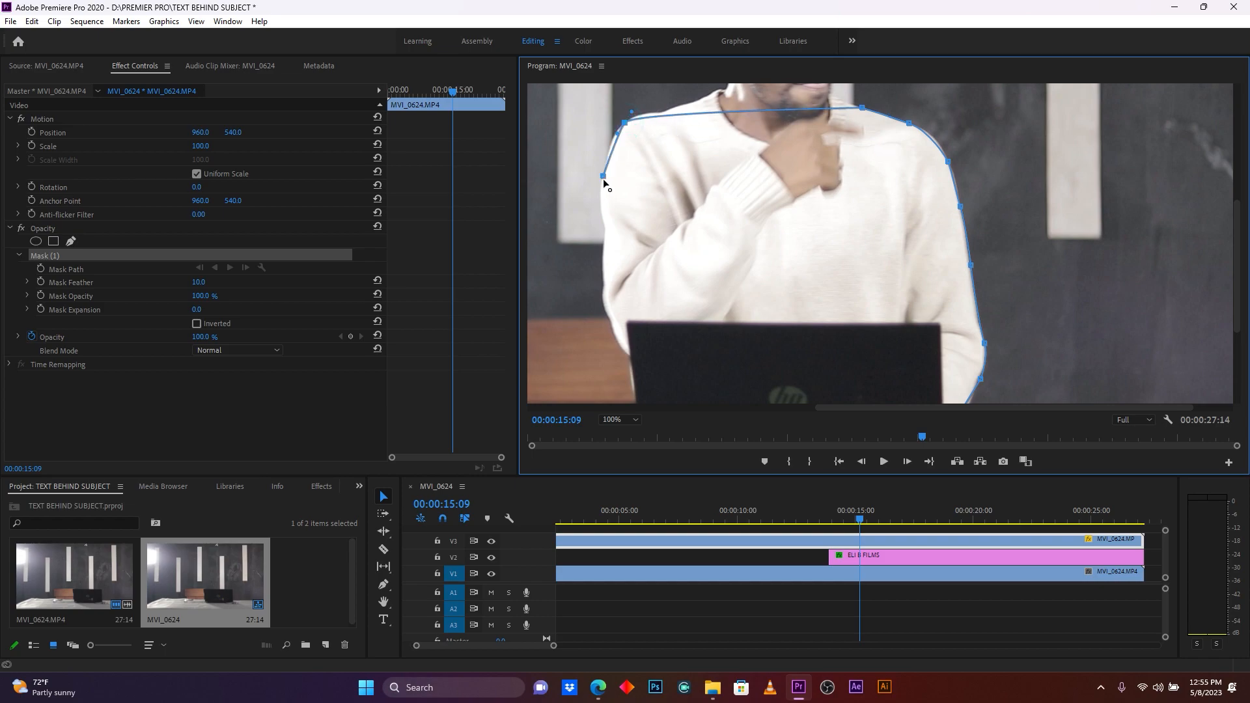
drag(603, 177, 603, 224)
drag(602, 295, 603, 306)
drag(624, 351, 631, 365)
click(632, 365)
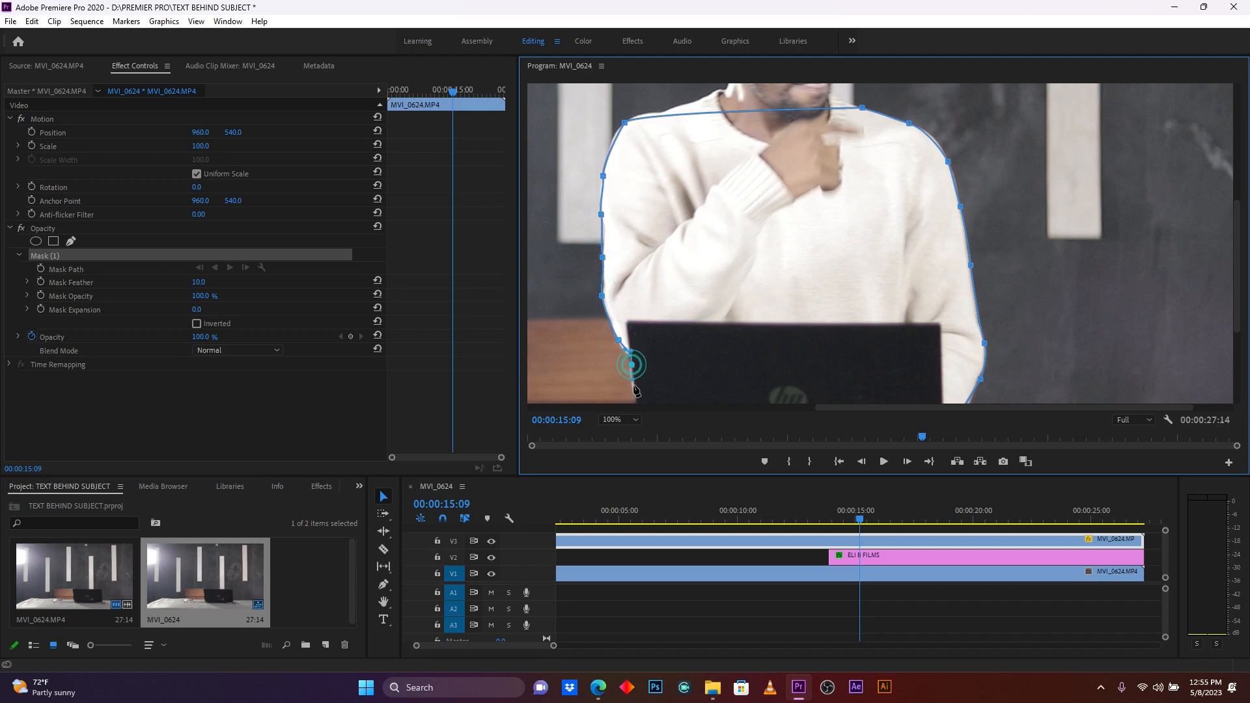
click(634, 393)
drag(1238, 246, 1237, 284)
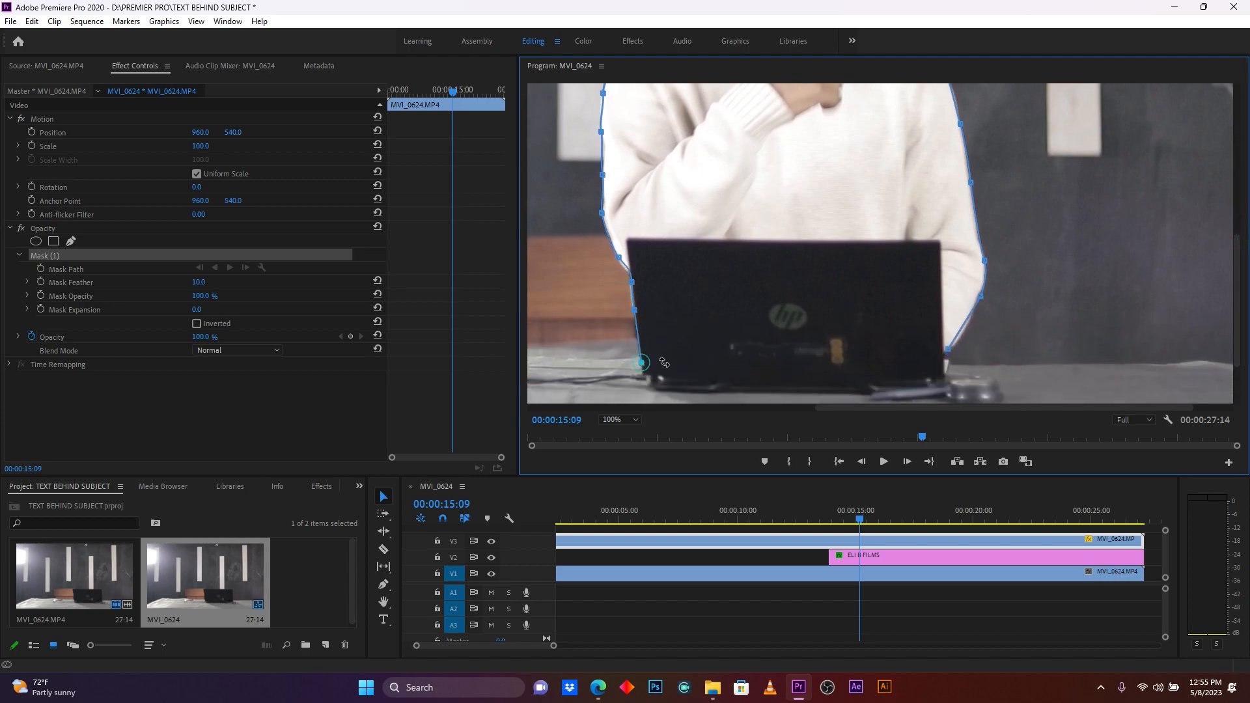
click(948, 351)
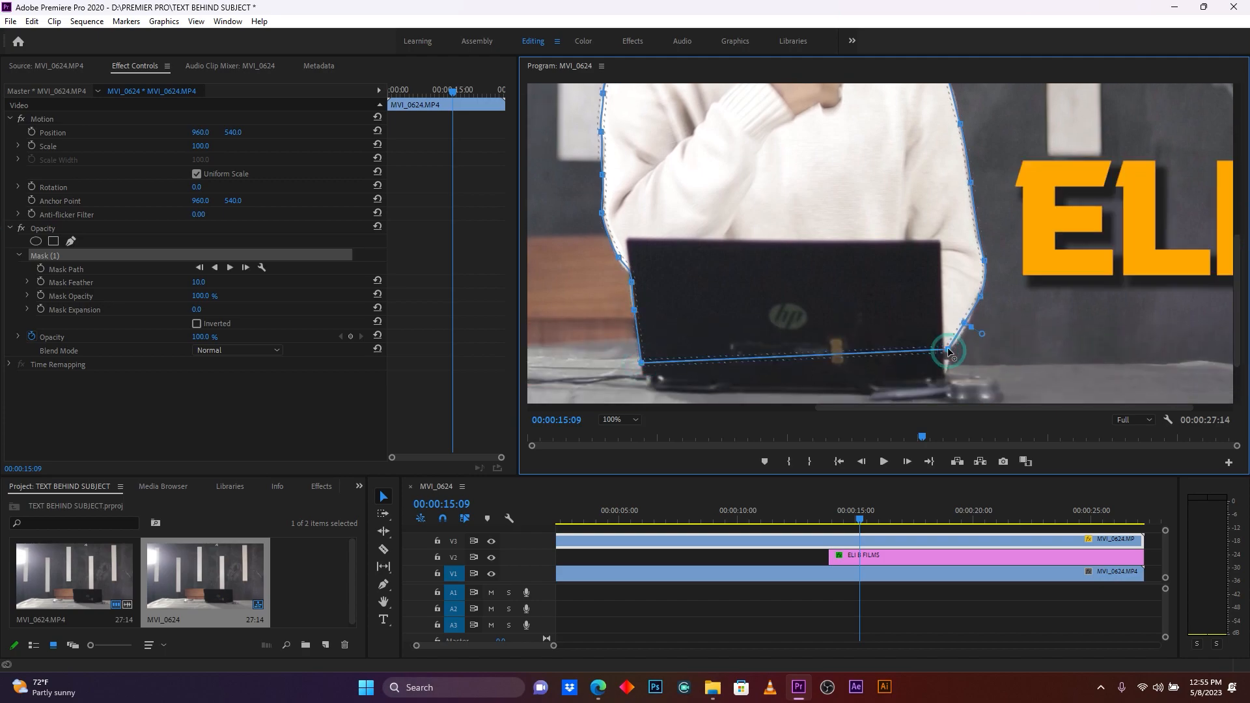
Step: Start keyframing the Mask Path at 00:00:15:09 and reselect Mask (1) to show its outline
drag(1237, 302, 1238, 280)
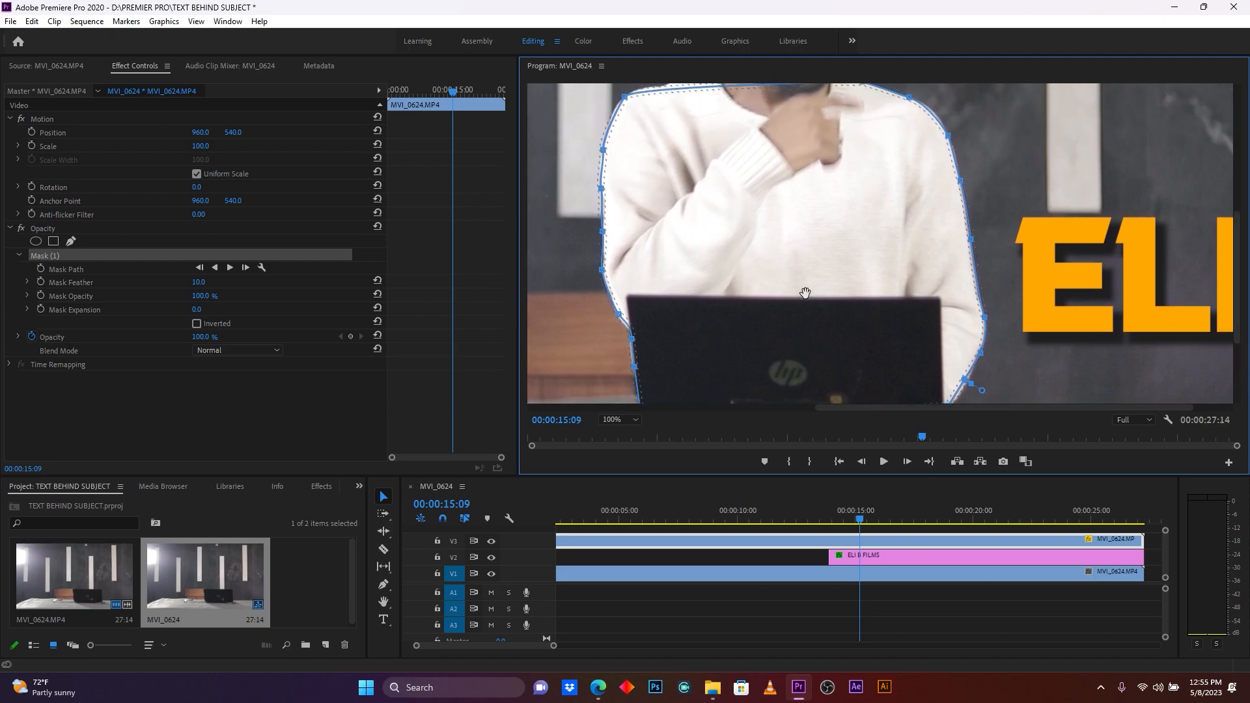
click(41, 269)
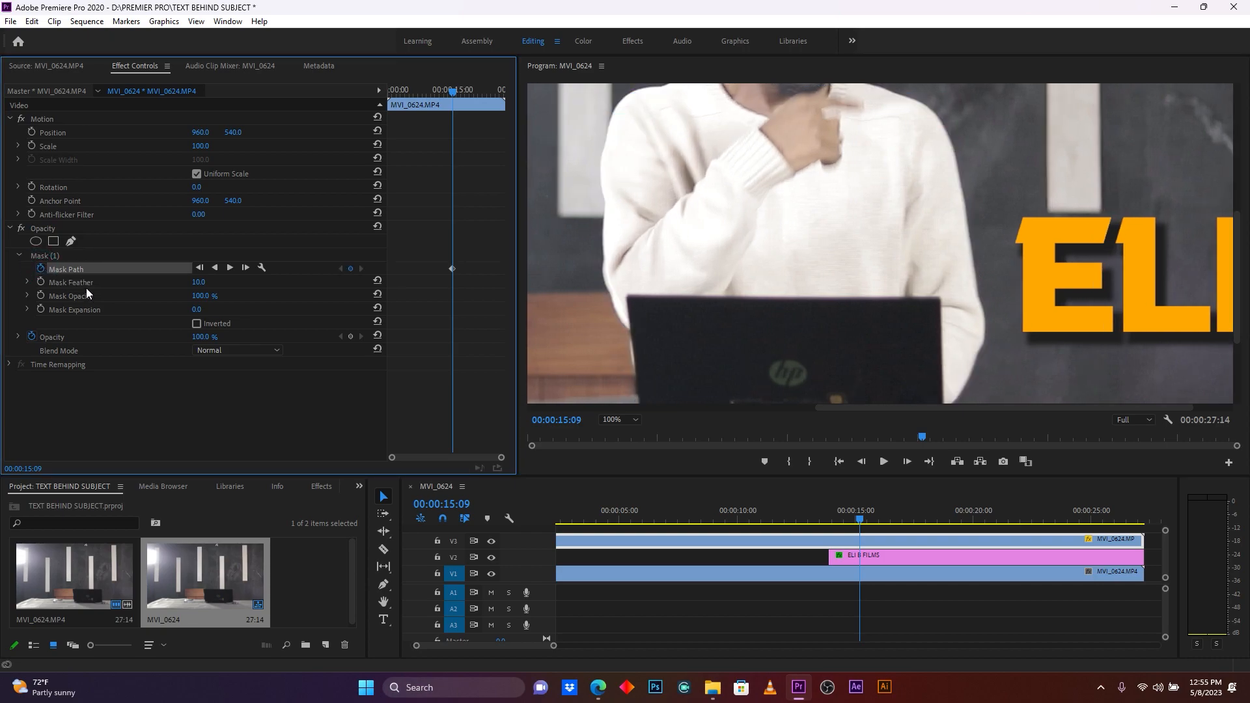
click(880, 541)
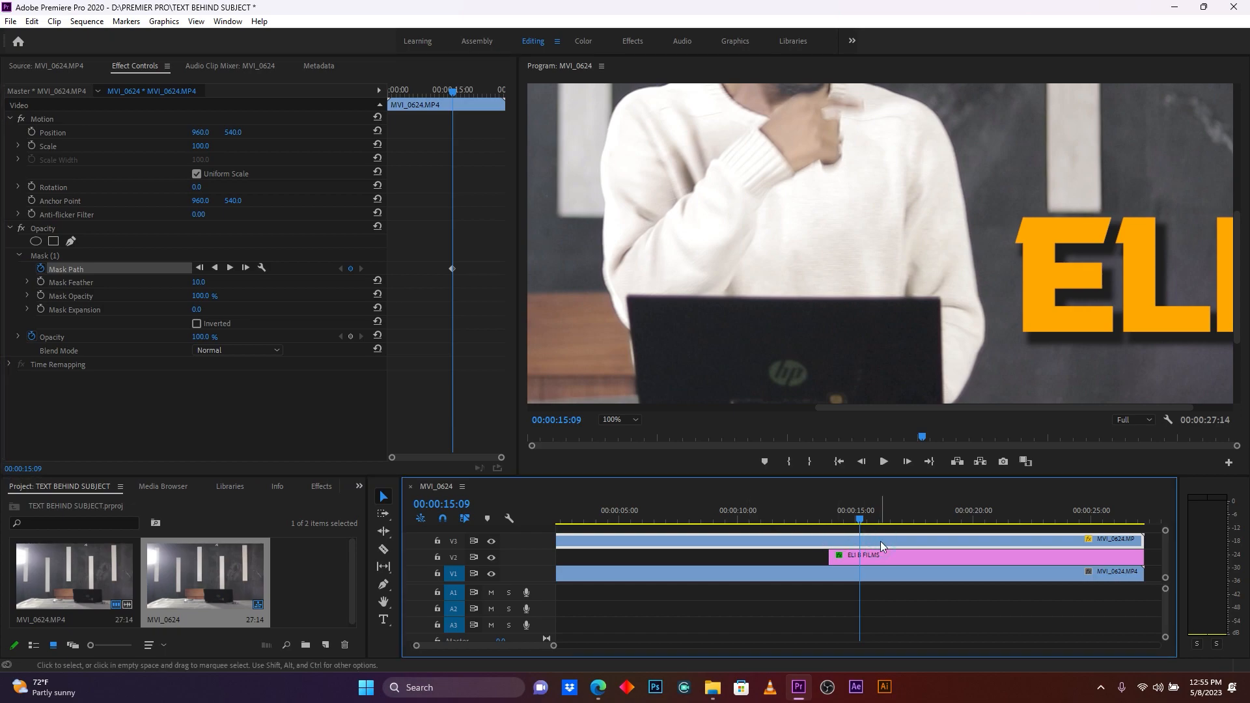
click(40, 256)
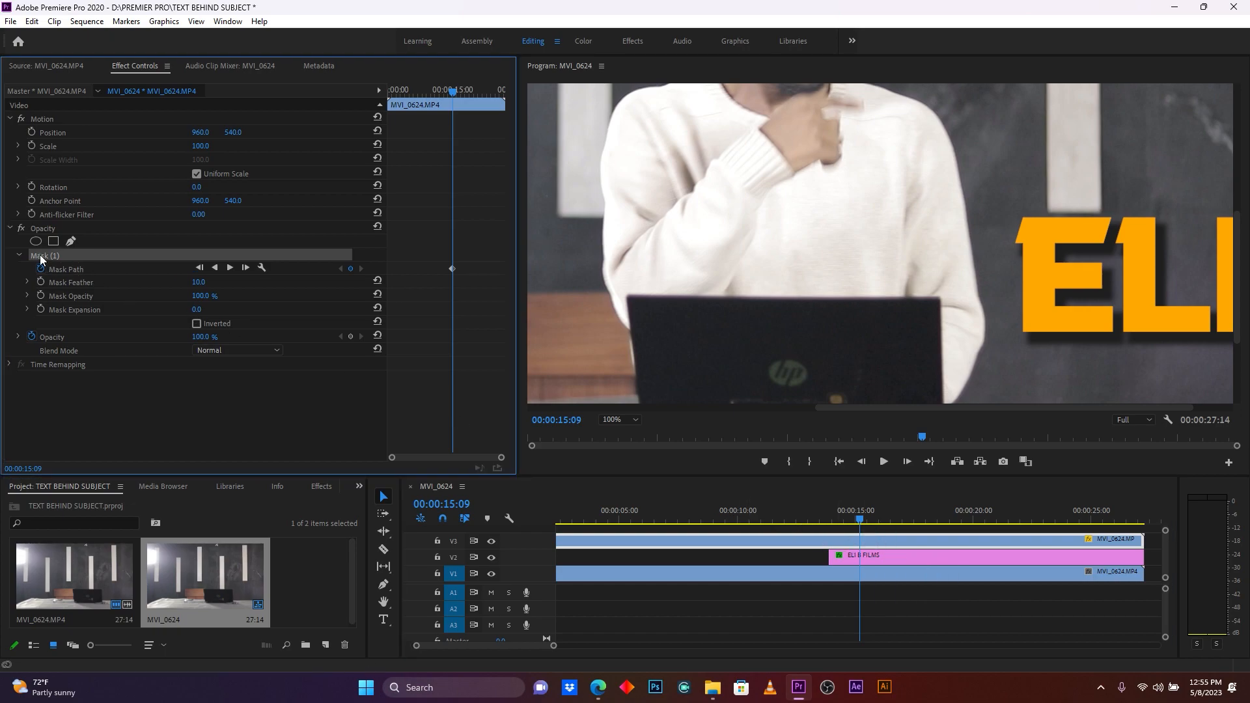
click(40, 256)
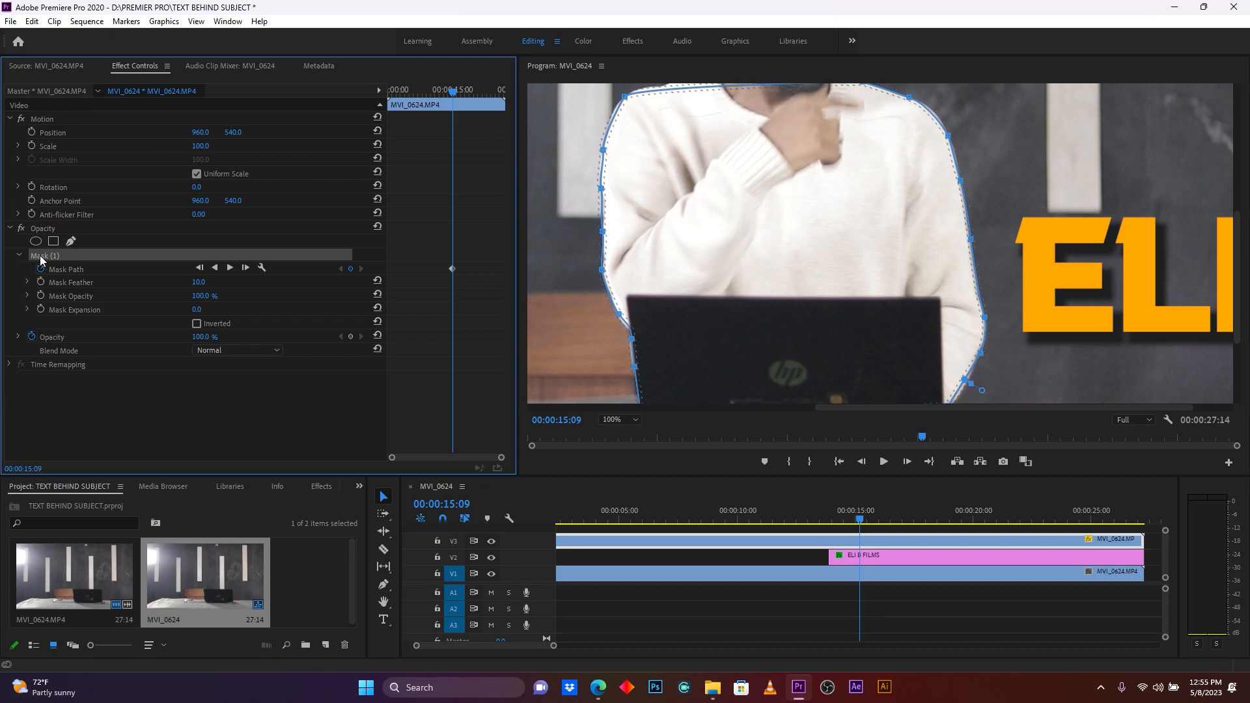
Step: Shift the whole mask slightly toward the title at 00:00:15:11, 00:00:15:12 and 00:00:15:13 to follow the subject's body
key(Right)
key(Right)
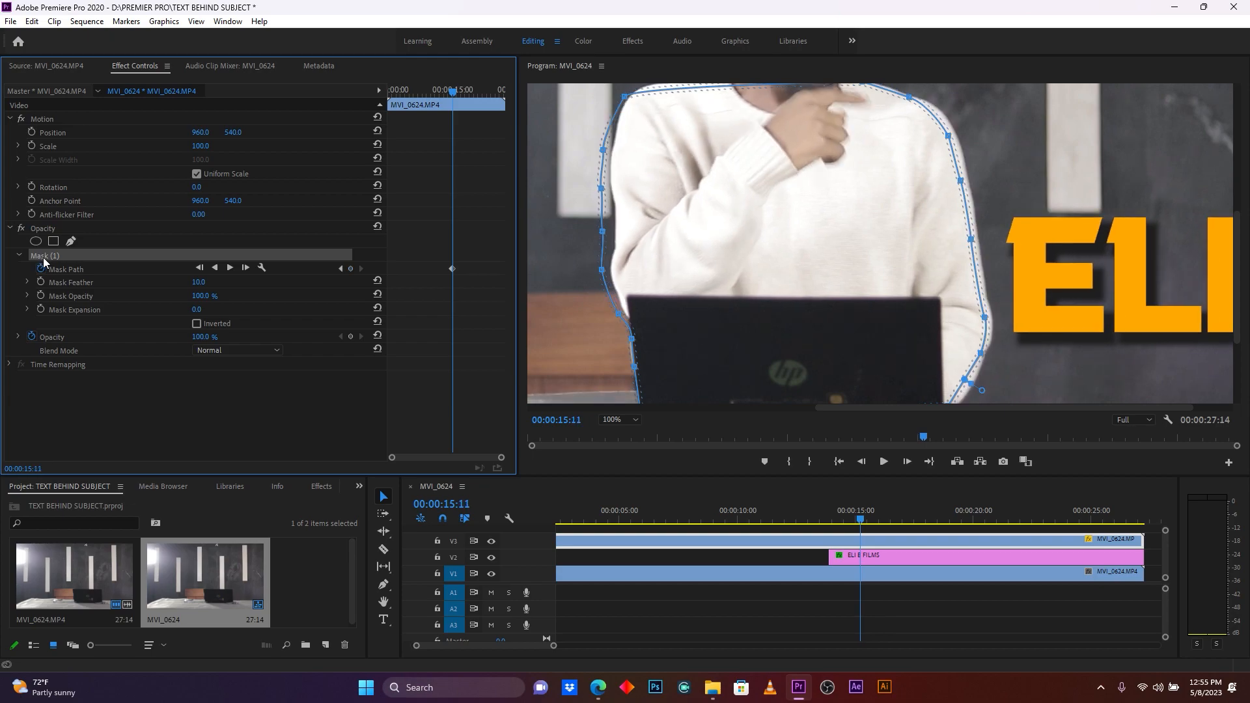
drag(728, 257, 734, 256)
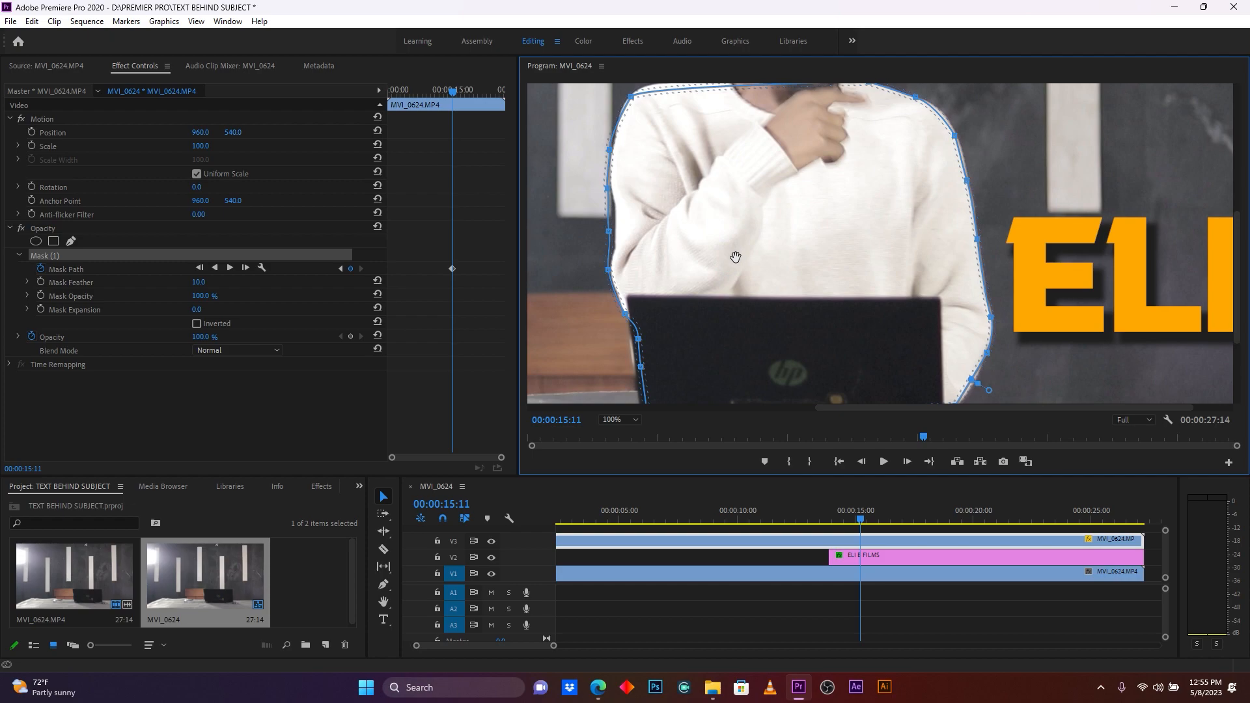
click(244, 267)
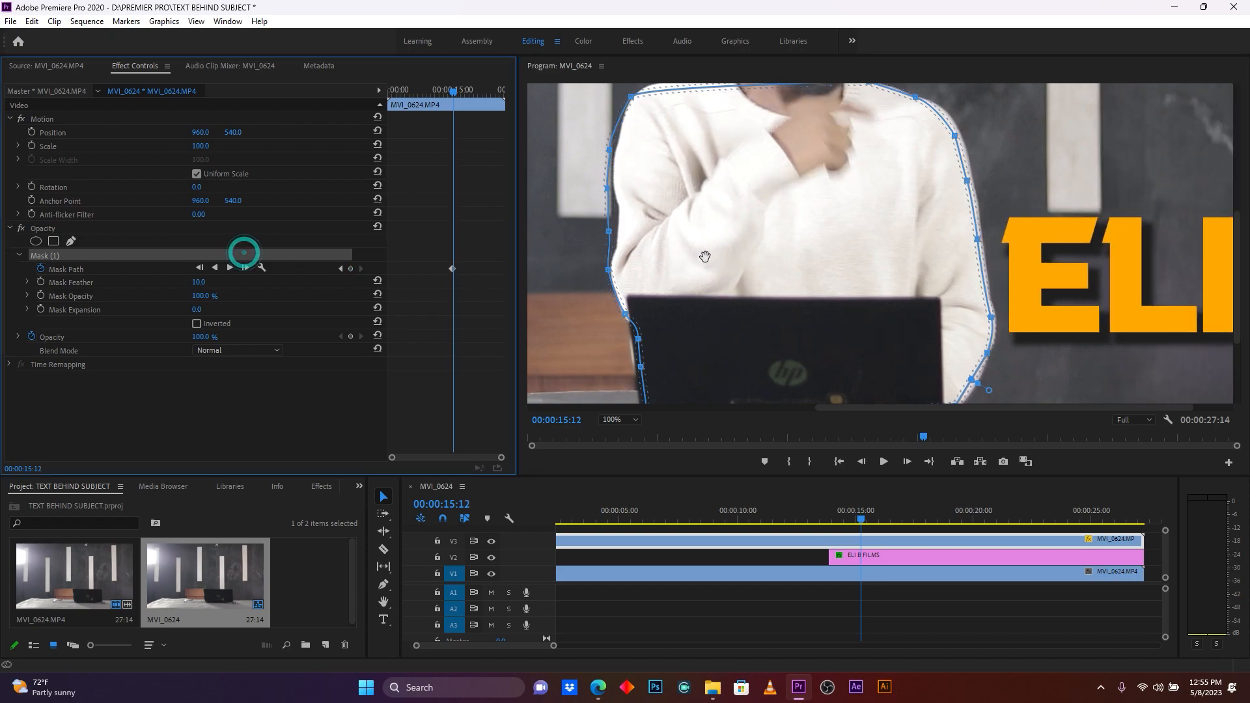
click(752, 256)
drag(760, 257, 756, 257)
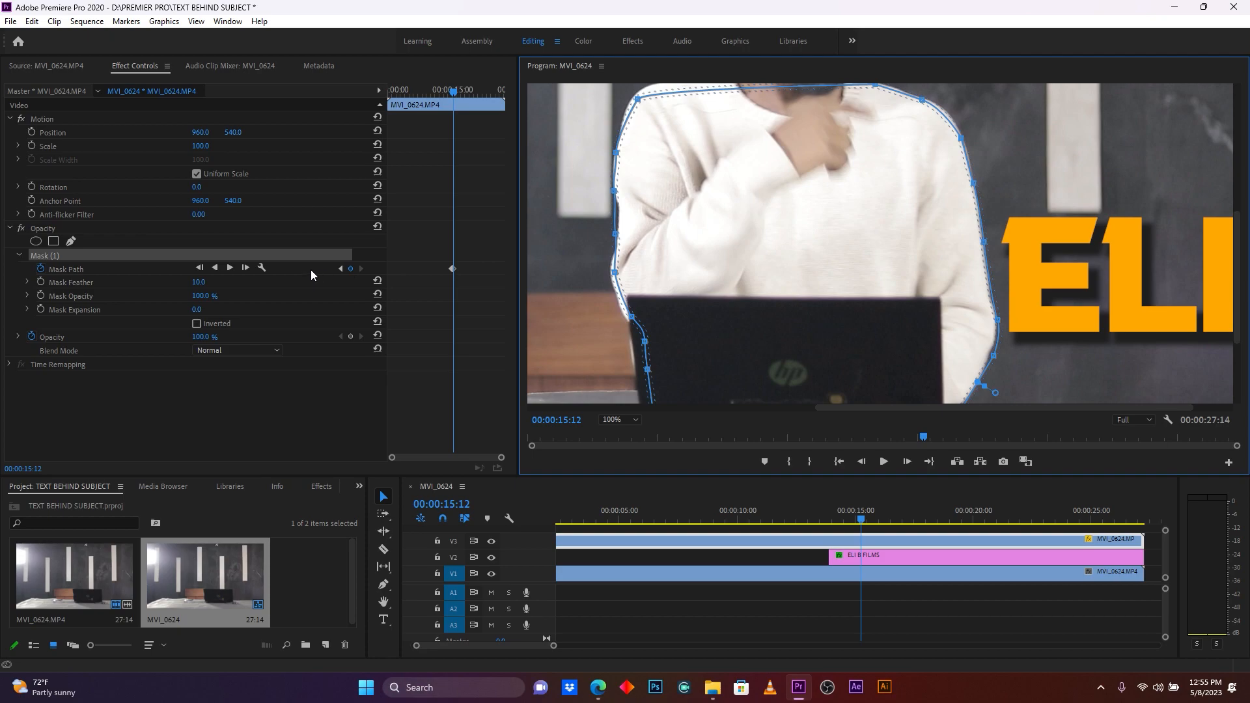
click(288, 254)
key(Right)
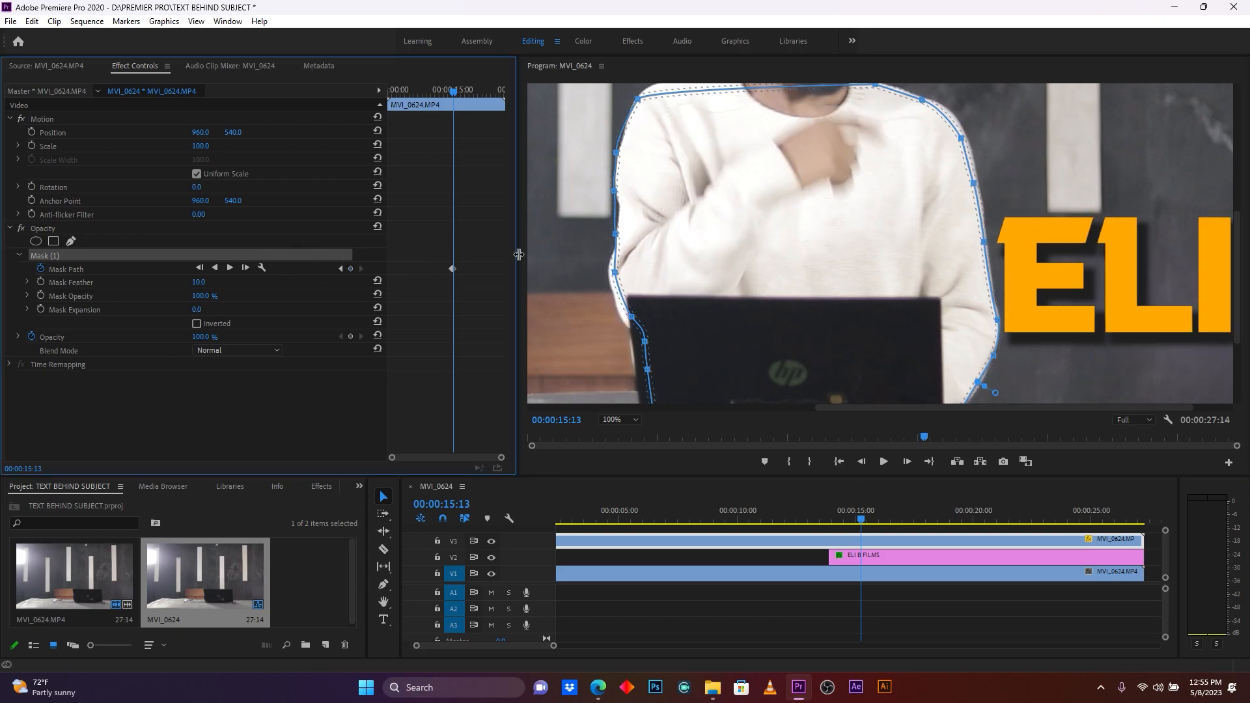
click(748, 243)
Step: Adjust the mask from 00:00:15:14 to 00:00:15:19, fitting its title-side edge to the subject's moving arm
key(Right)
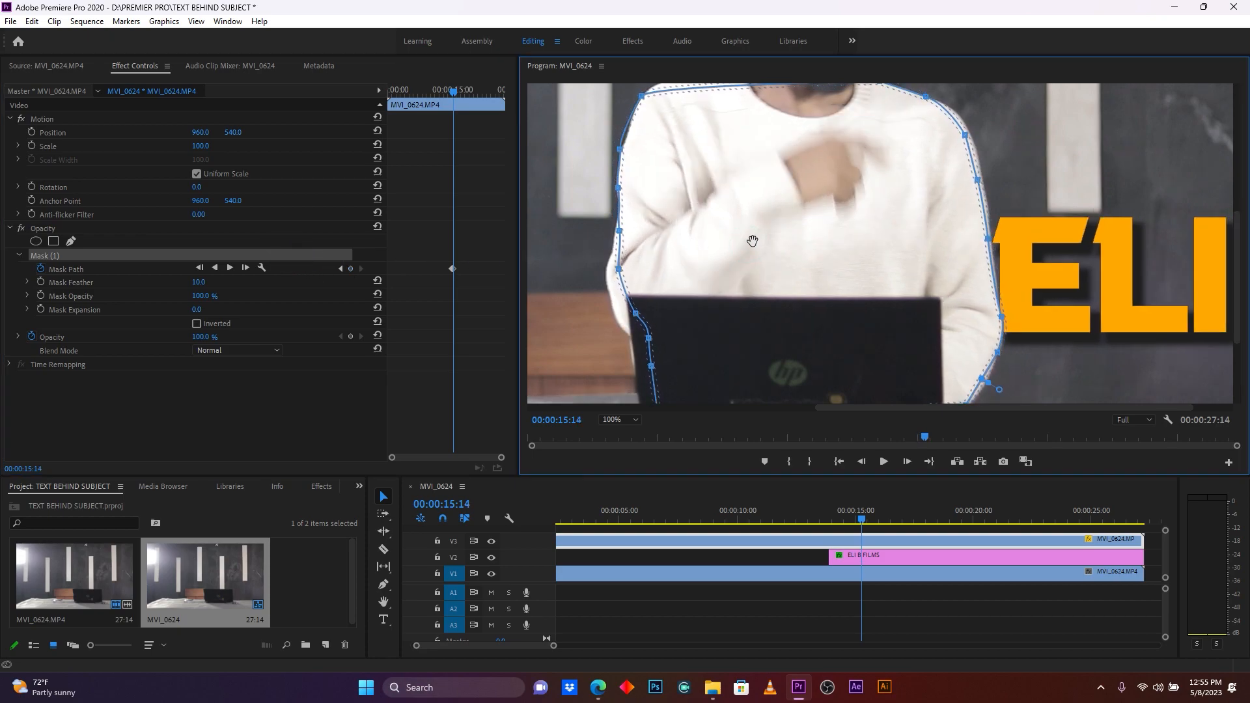
key(Right)
key(Right)
key(Right)
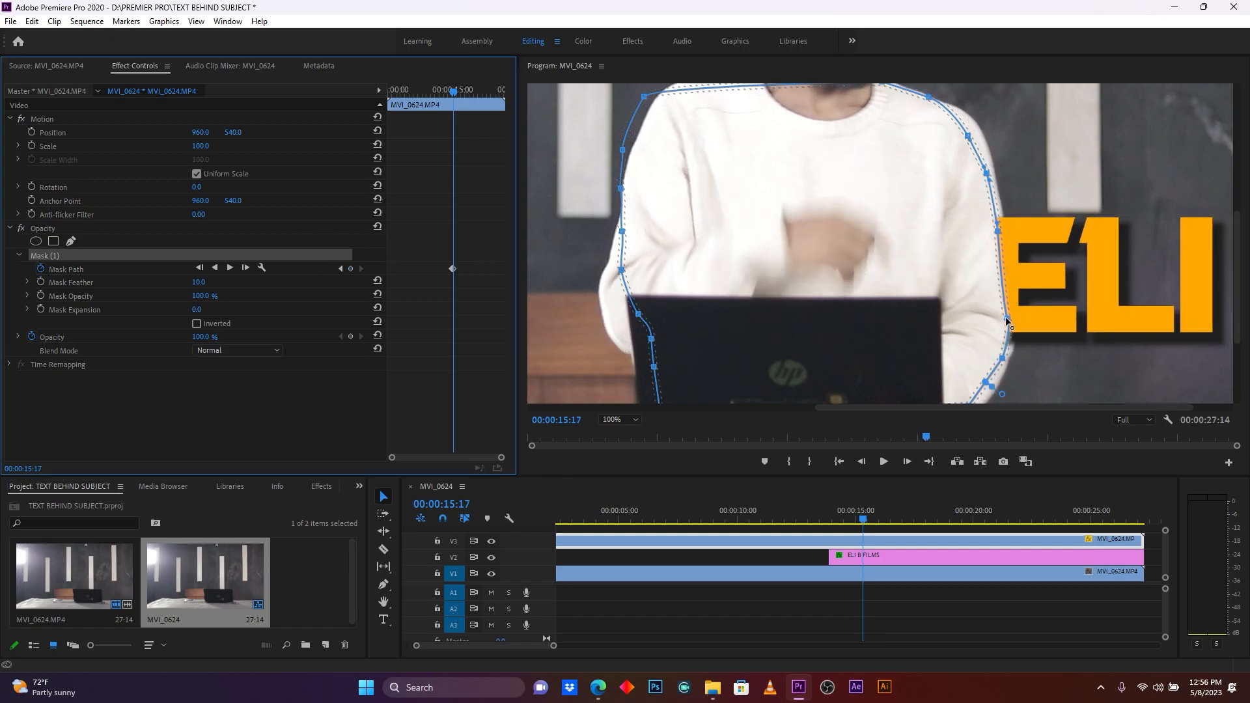
key(Right)
key(Right)
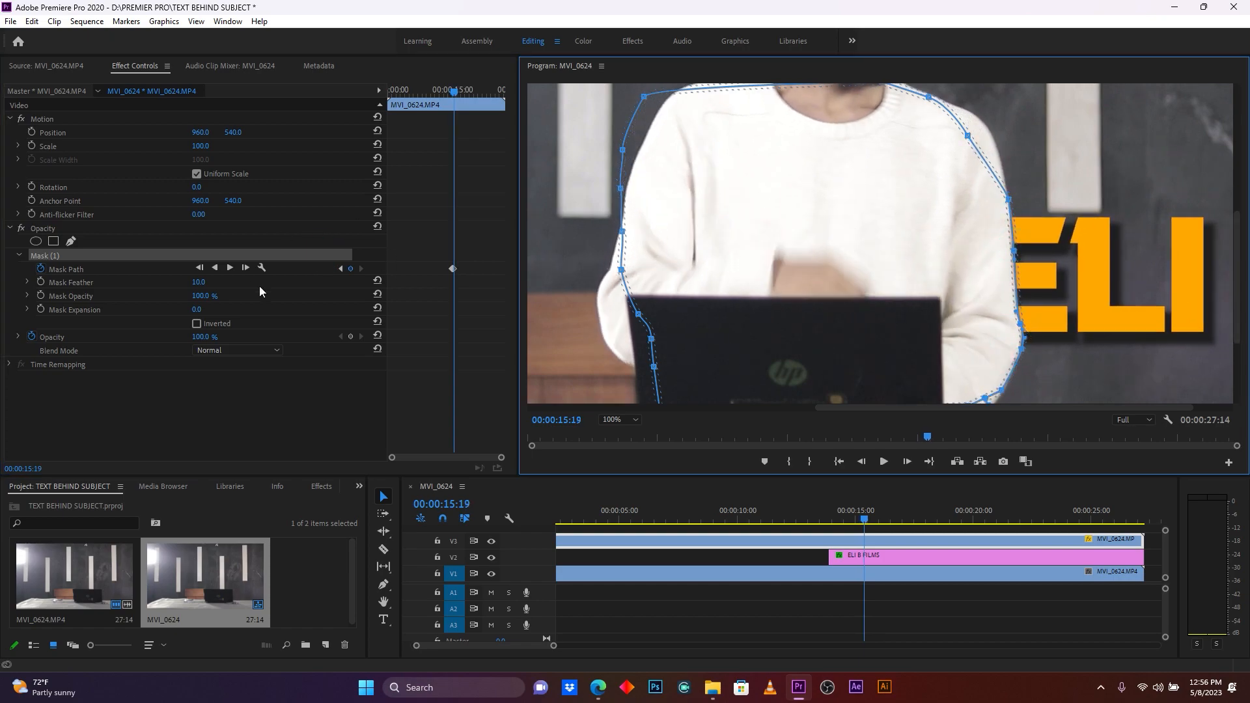
Step: Advance frame by frame to 00:00:15:25 and reshape the mask's title-side points around the subject's arm
key(Right)
key(Right)
key(Right)
key(Right)
key(Right)
key(Right)
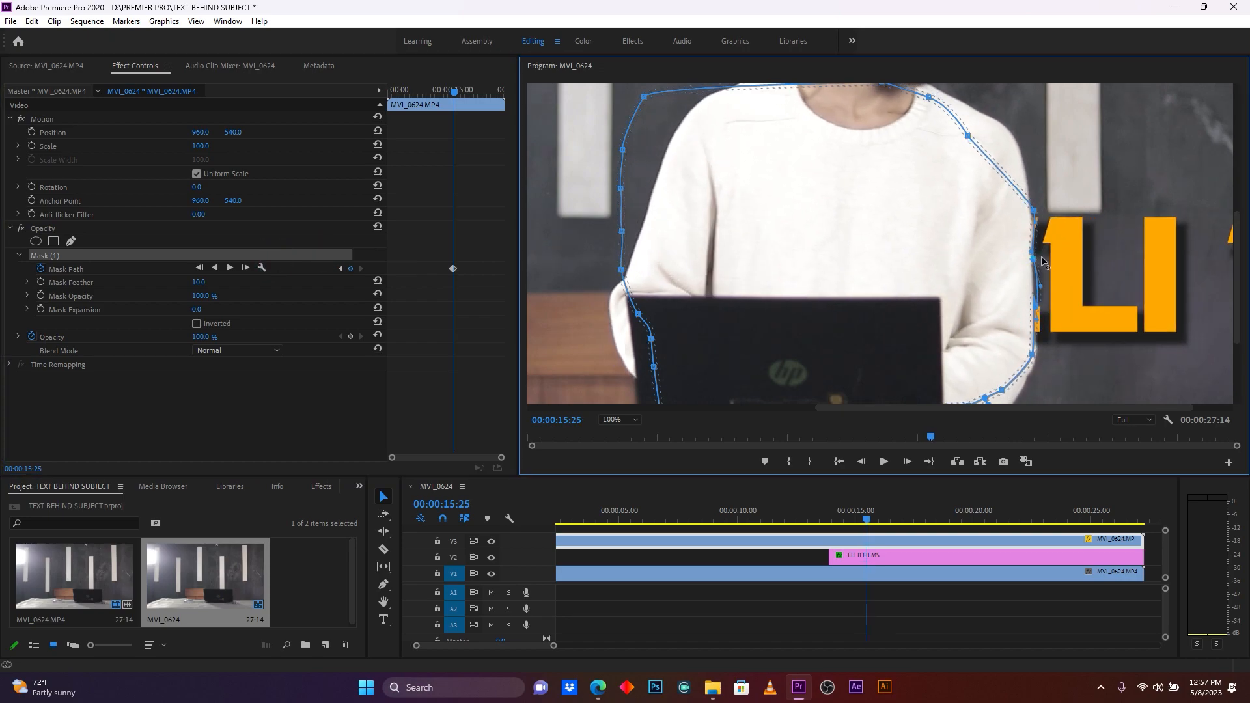
drag(1035, 305, 1033, 317)
Step: At 00:00:15:27, pull the mask points on the side away from the title inward to follow the subject's sleeve
key(Right)
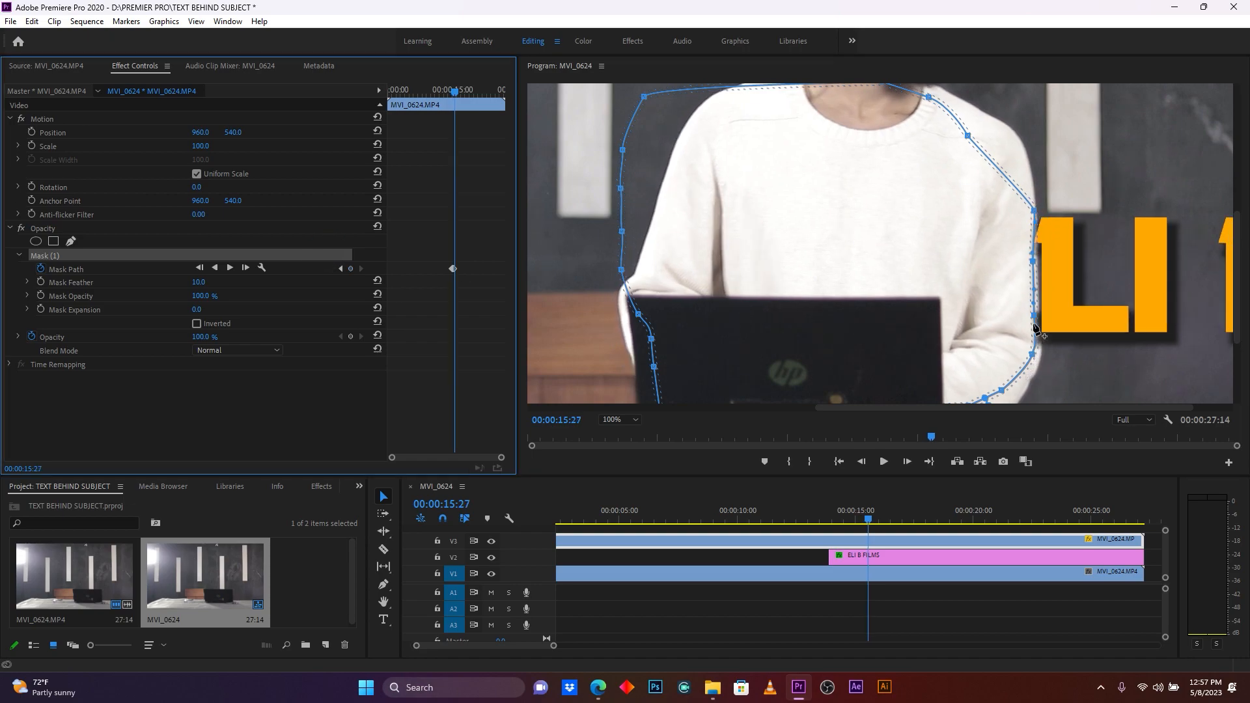
key(Right)
drag(620, 189, 669, 162)
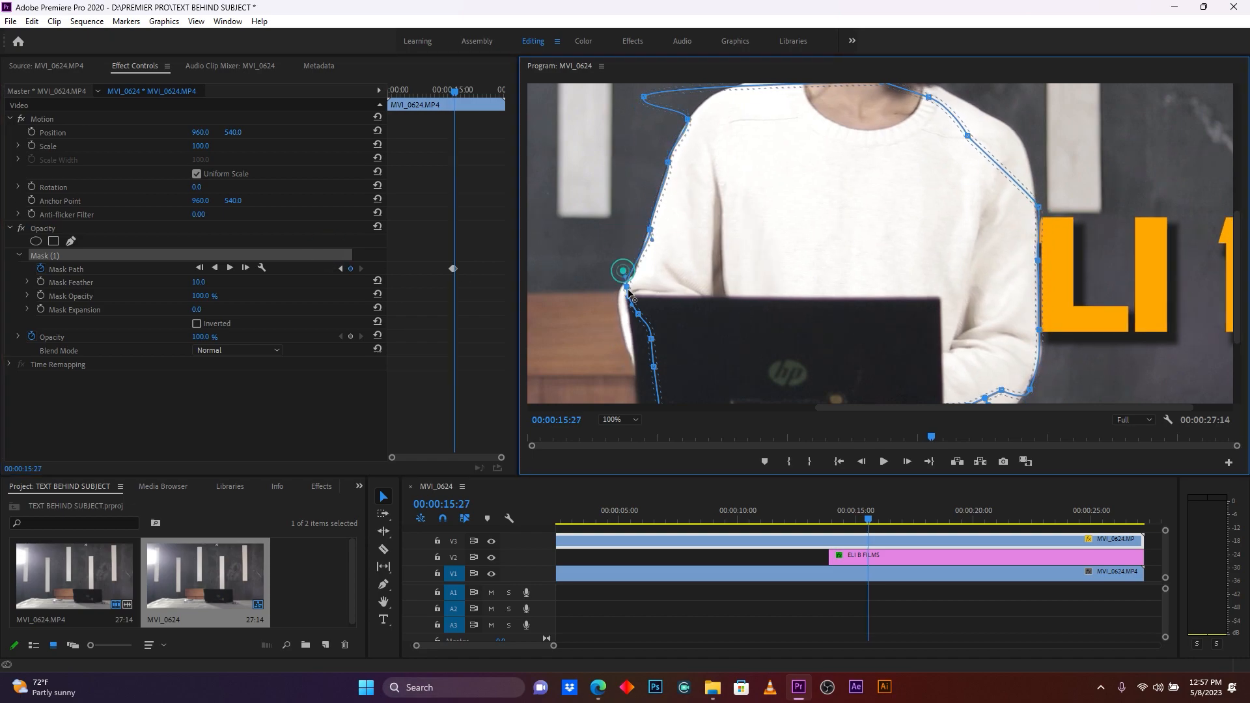
Step: Move the title-side mask point at the subject's upper arm outward at 00:00:15:29 and follow the arm to 00:00:15:31
key(Right)
key(Right)
drag(1038, 205, 1050, 207)
key(Right)
key(Right)
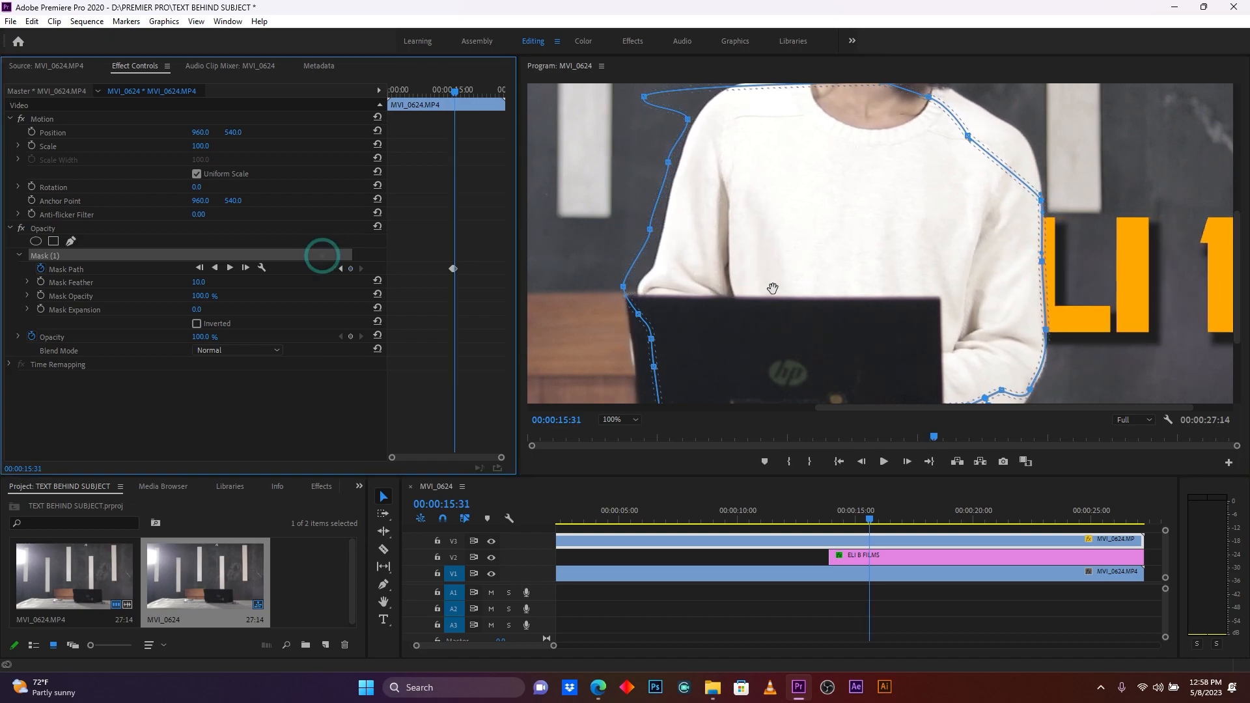
Step: Advance frame by frame to 00:00:15:39, refitting the mask to the sleeves on both sides of the subject
key(Right)
key(Right)
mouse_move(1042, 262)
mouse_down()
mouse_move(1052, 271)
mouse_move(1043, 268)
mouse_up()
key(Right)
key(Right)
key(Right)
key(Right)
key(Right)
key(Right)
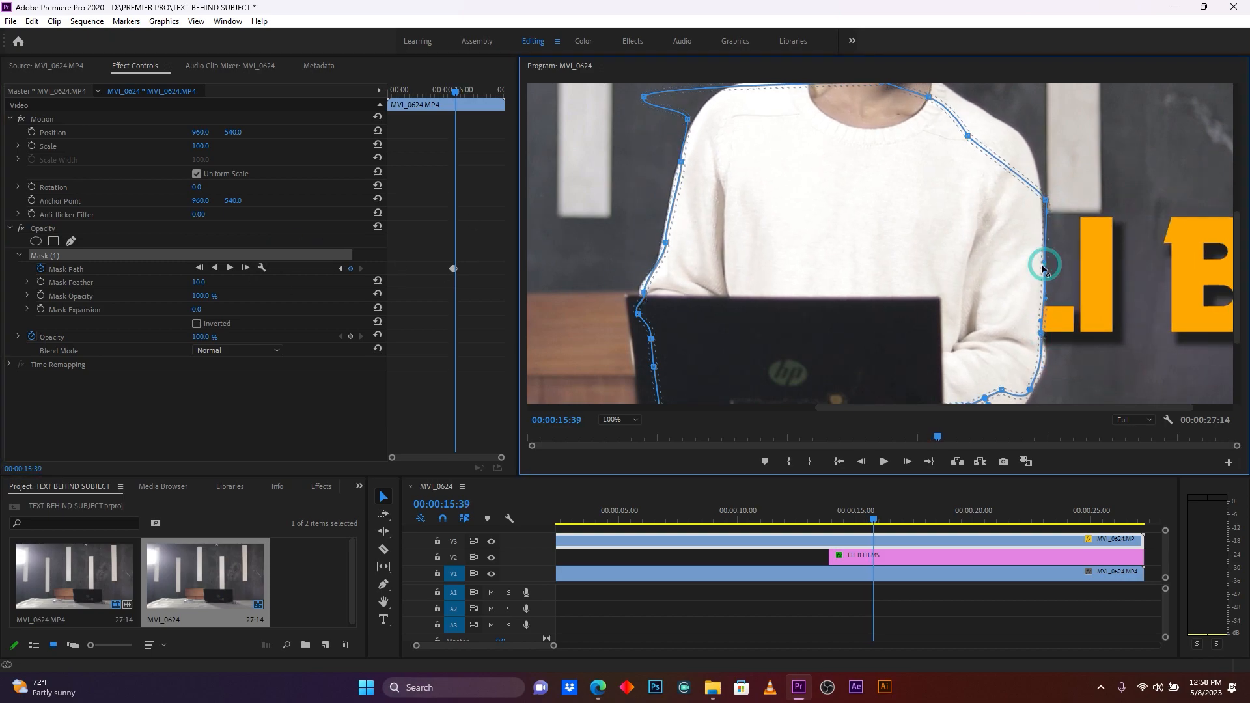
Step: Step the mask on to 00:00:15:47, bringing its title-side points inward with the subject's arm
key(Right)
key(Right)
key(Right)
click(416, 271)
key(Right)
key(Right)
key(Right)
key(Right)
key(Right)
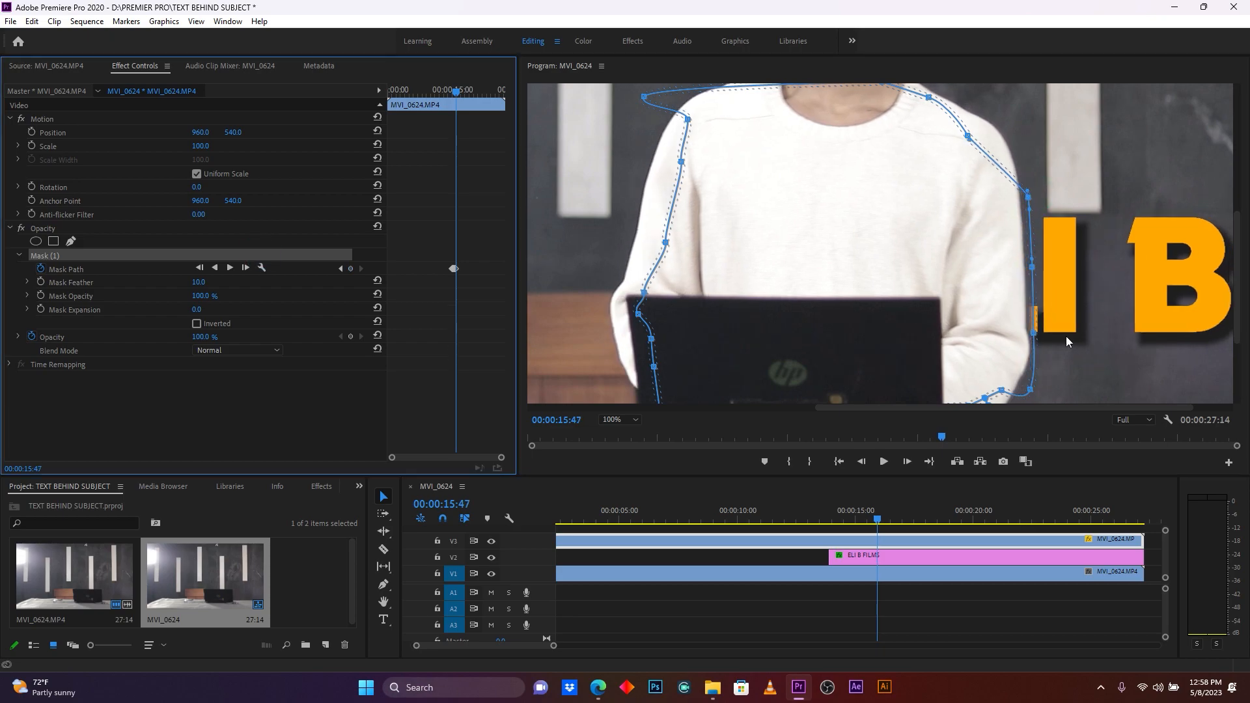
Step: At 00:00:16:01, pull the title-side mask points, including the one at the lower sleeve, inward to the subject's arm
click(1066, 341)
key(Right)
key(Right)
key(Right)
key(Right)
click(1020, 339)
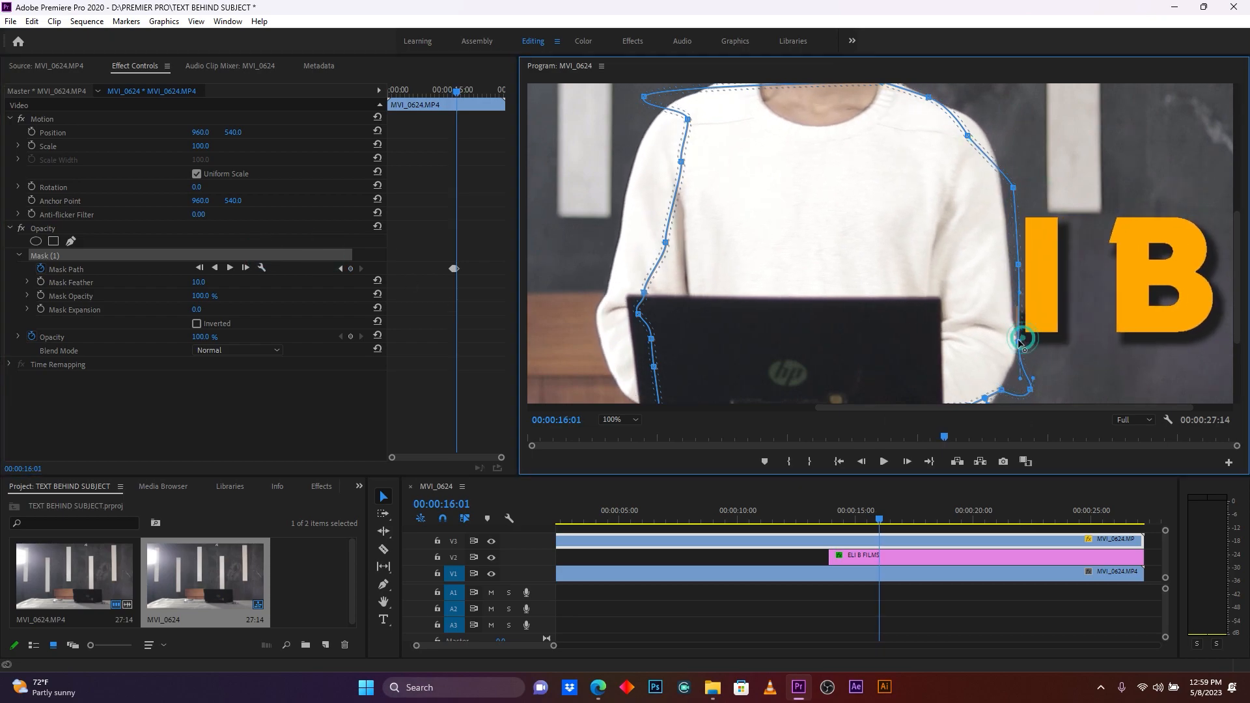
Step: Tighten the mask's title-side edge around the subject's shoulder and sleeve at 00:00:16:03 and 00:00:16:05
click(299, 249)
key(Right)
key(Right)
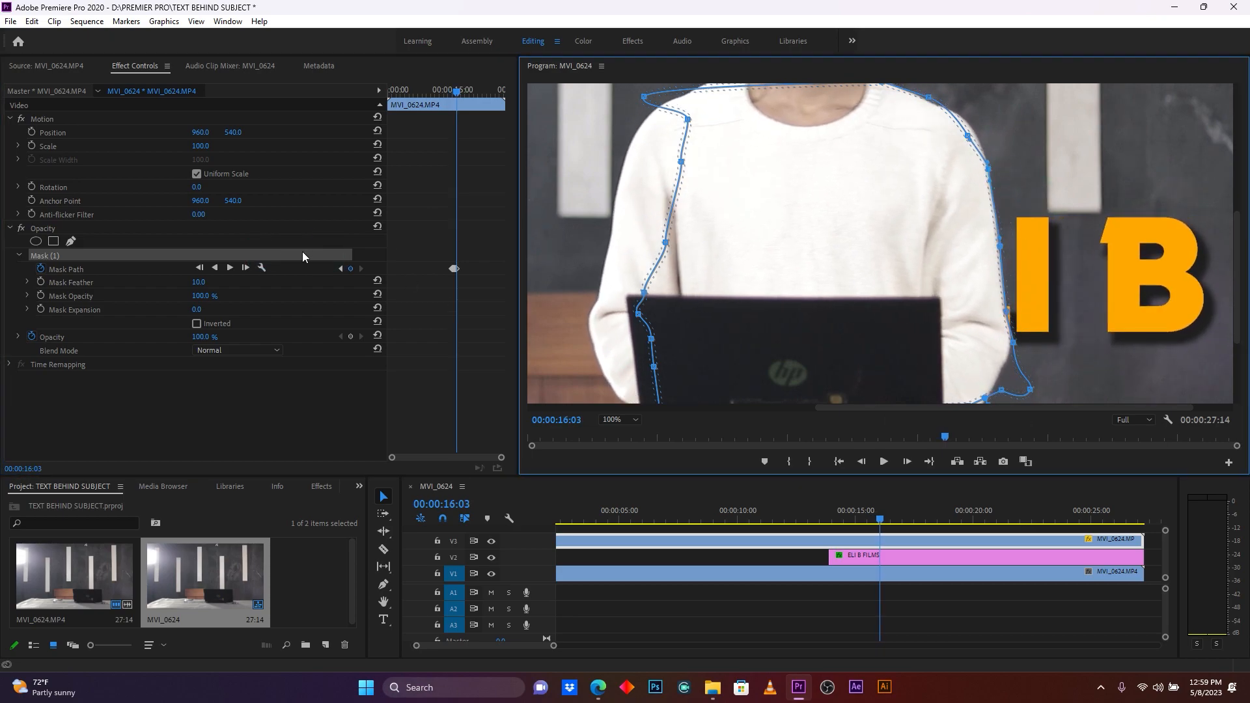
key(Right)
key(Right)
drag(989, 168, 980, 168)
Step: Extend the mask points on the side away from the title outward to cover the subject's shoulder, elbow and forearm
drag(665, 242, 599, 237)
drag(643, 292, 586, 312)
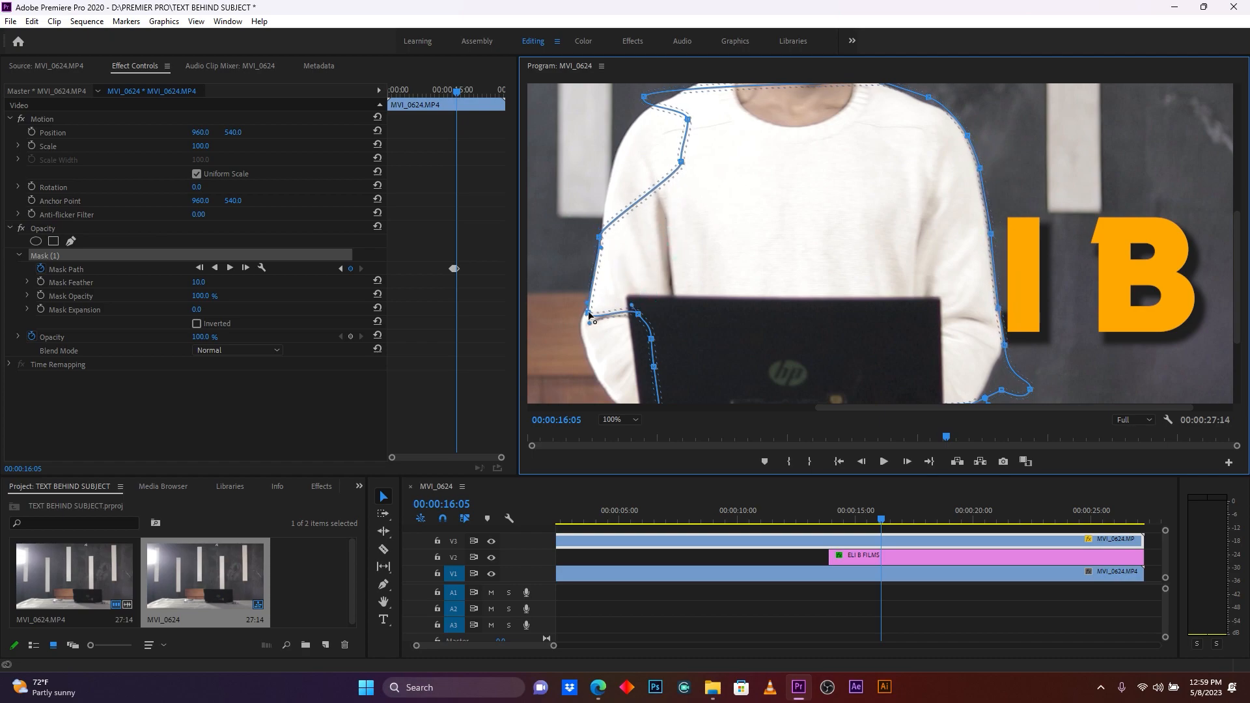
drag(681, 161, 619, 133)
drag(652, 338, 609, 387)
Step: Advance to 00:00:16:09 and move the title-side mask points inward along the subject's upper arm
click(195, 255)
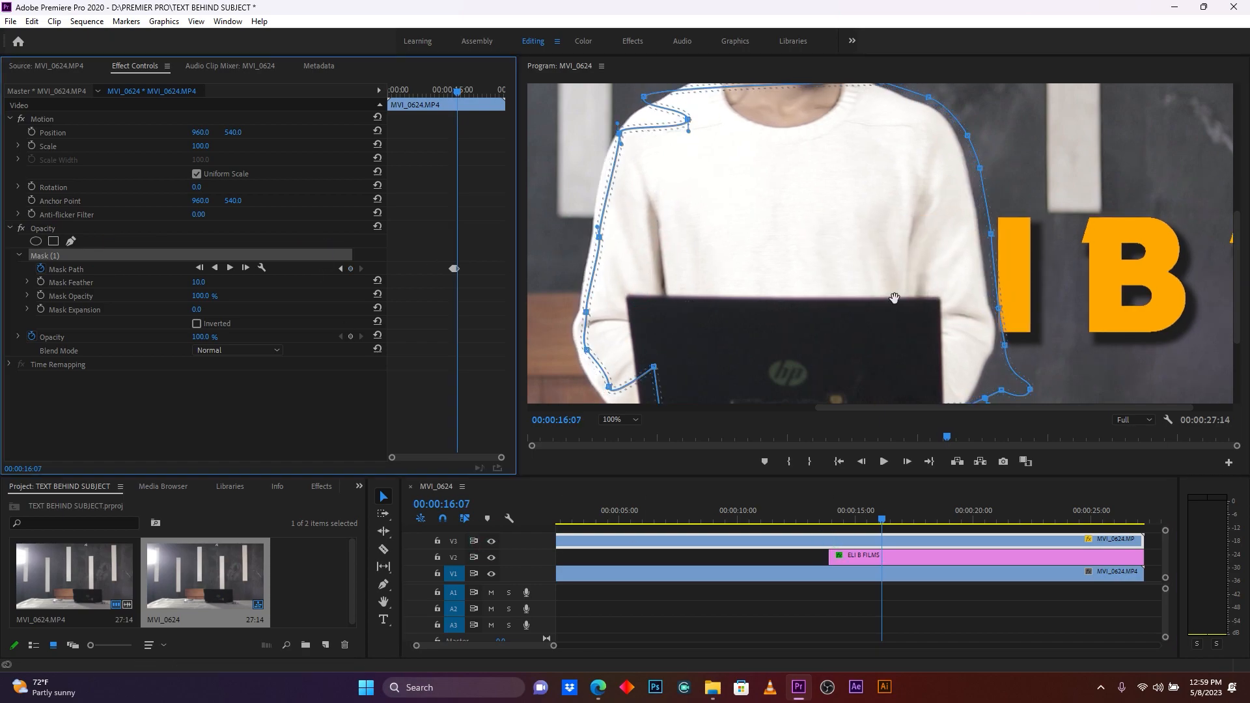
key(Right)
key(Right)
key(Right)
key(Right)
click(976, 202)
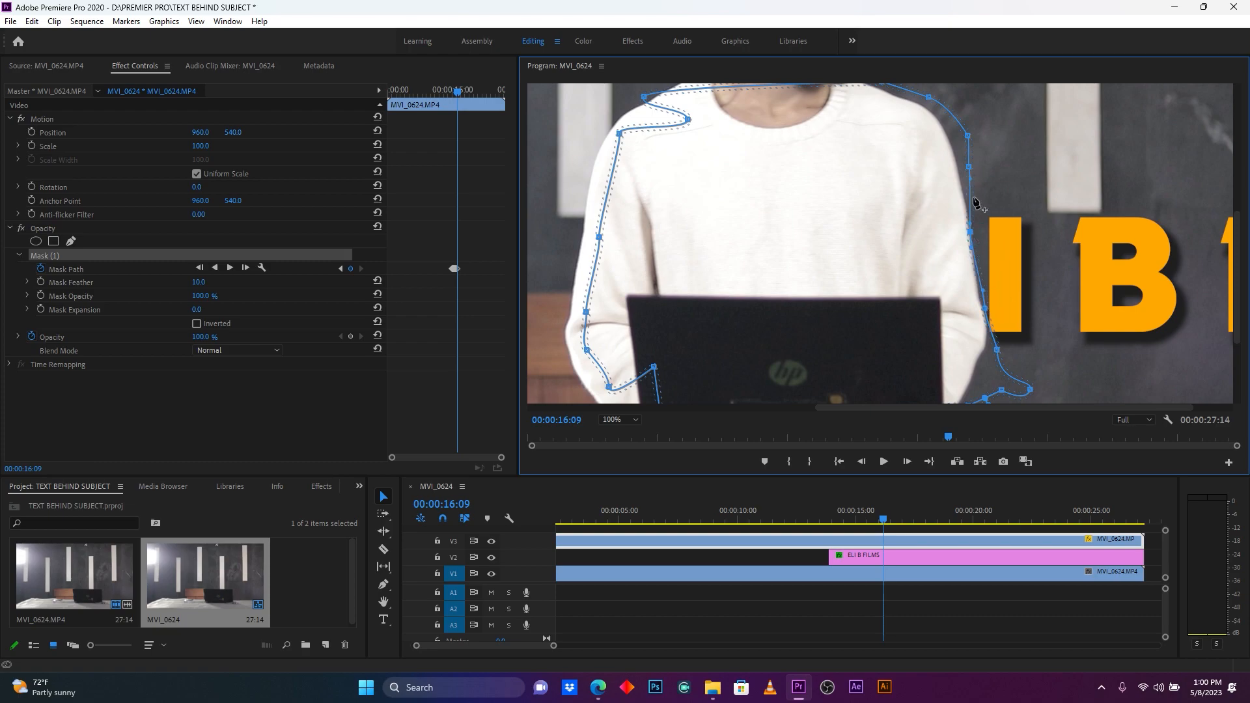
Step: At 00:00:16:11, pull the title-side mask points inward along the subject's arm down to the lower sleeve
key(Right)
key(Right)
click(980, 309)
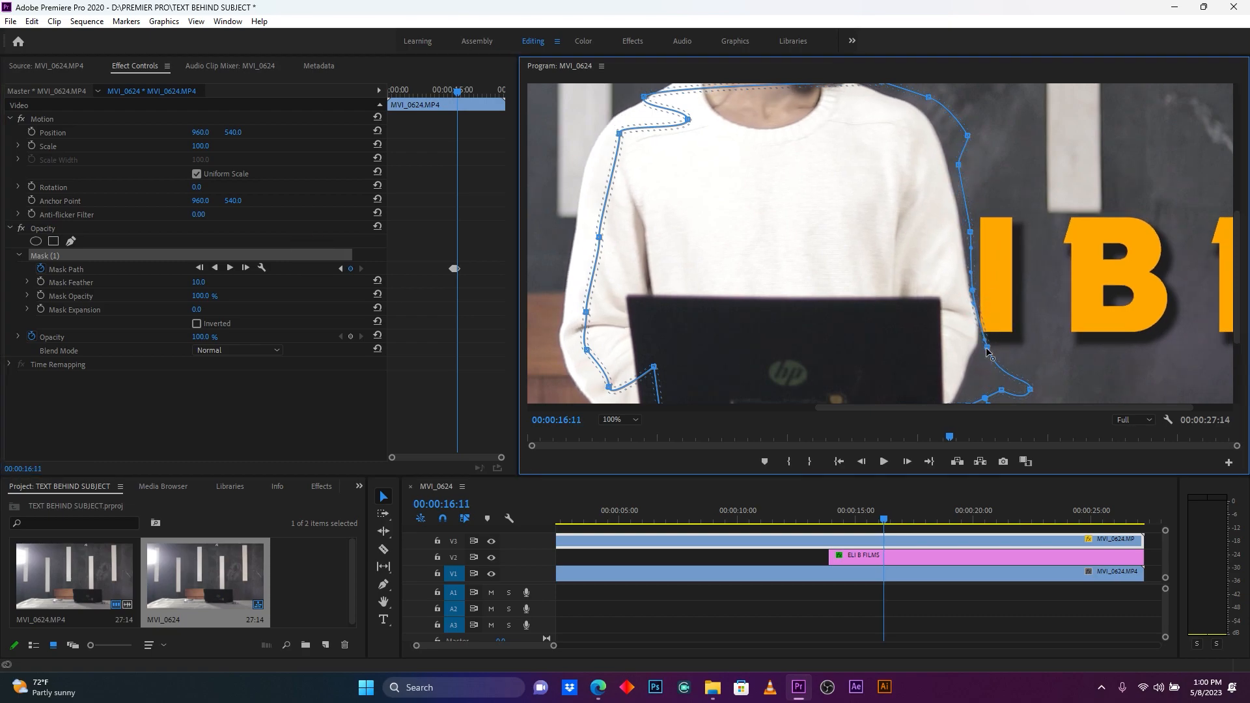
drag(988, 353, 974, 345)
drag(971, 232, 963, 227)
Step: Reshape the mask's title-side edge at 00:00:16:13 and 00:00:16:15, moving its shoulder and sleeve points inward
key(Right)
key(Right)
drag(958, 165, 930, 156)
click(975, 320)
key(Right)
key(Right)
drag(954, 223, 947, 222)
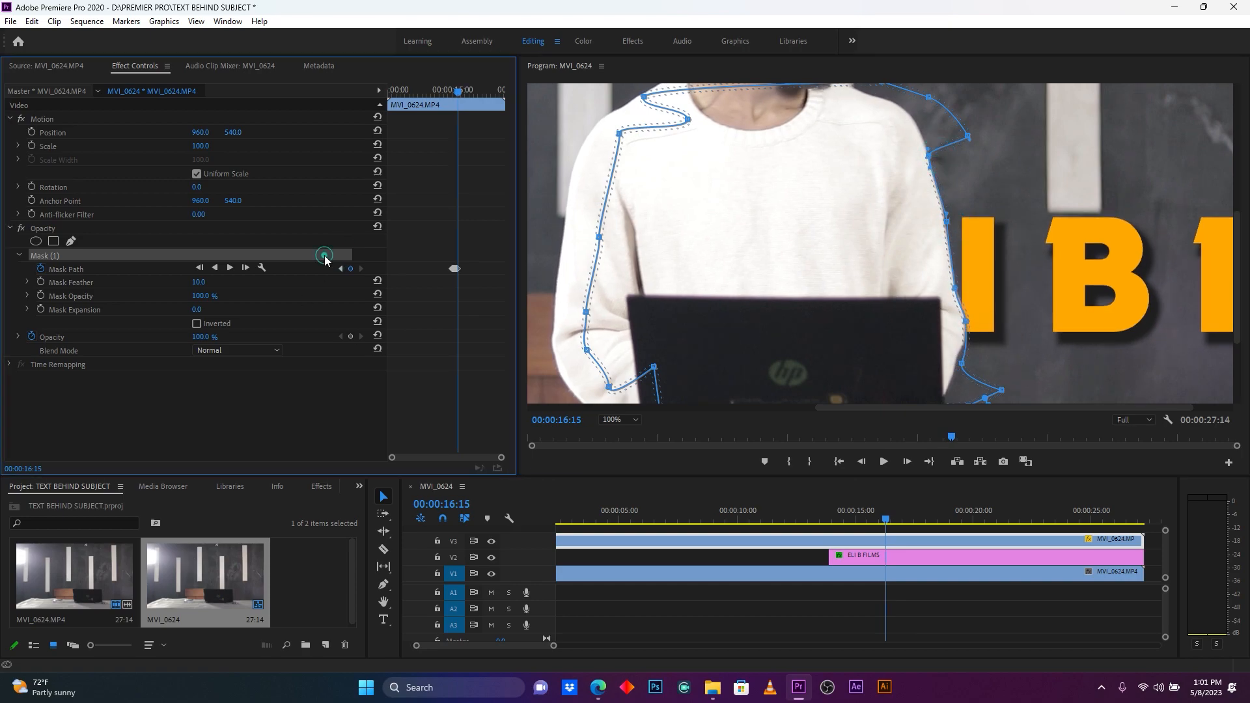
Step: Fit the title-side mask points to the subject's arm and lower sleeve at 00:00:16:17 and 00:00:16:19
key(Right)
key(Right)
click(964, 321)
drag(961, 363, 956, 361)
click(327, 252)
key(Right)
key(Right)
drag(942, 221, 939, 219)
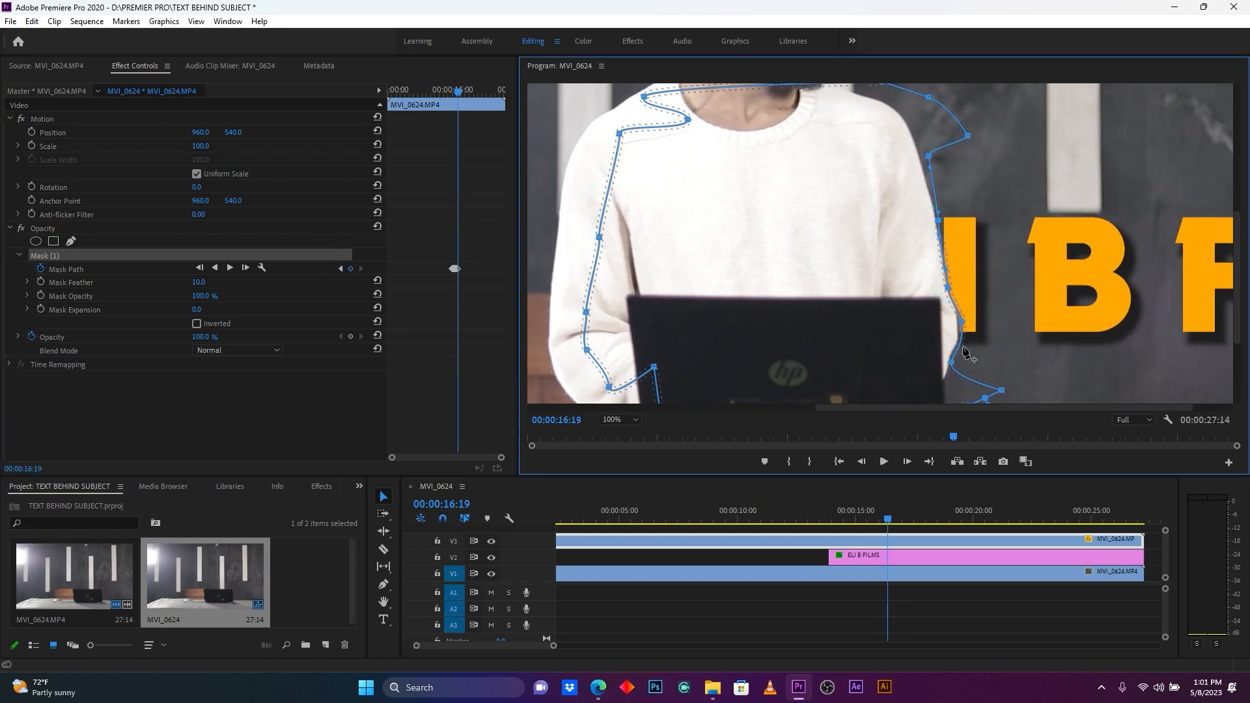
Step: At 00:00:16:21, tighten the title-side sleeve point and extend the mask's opposite side outward around the subject's other arm
click(328, 253)
key(Right)
key(Right)
drag(961, 322, 944, 282)
drag(599, 238, 554, 229)
drag(586, 312, 552, 375)
drag(618, 133, 564, 151)
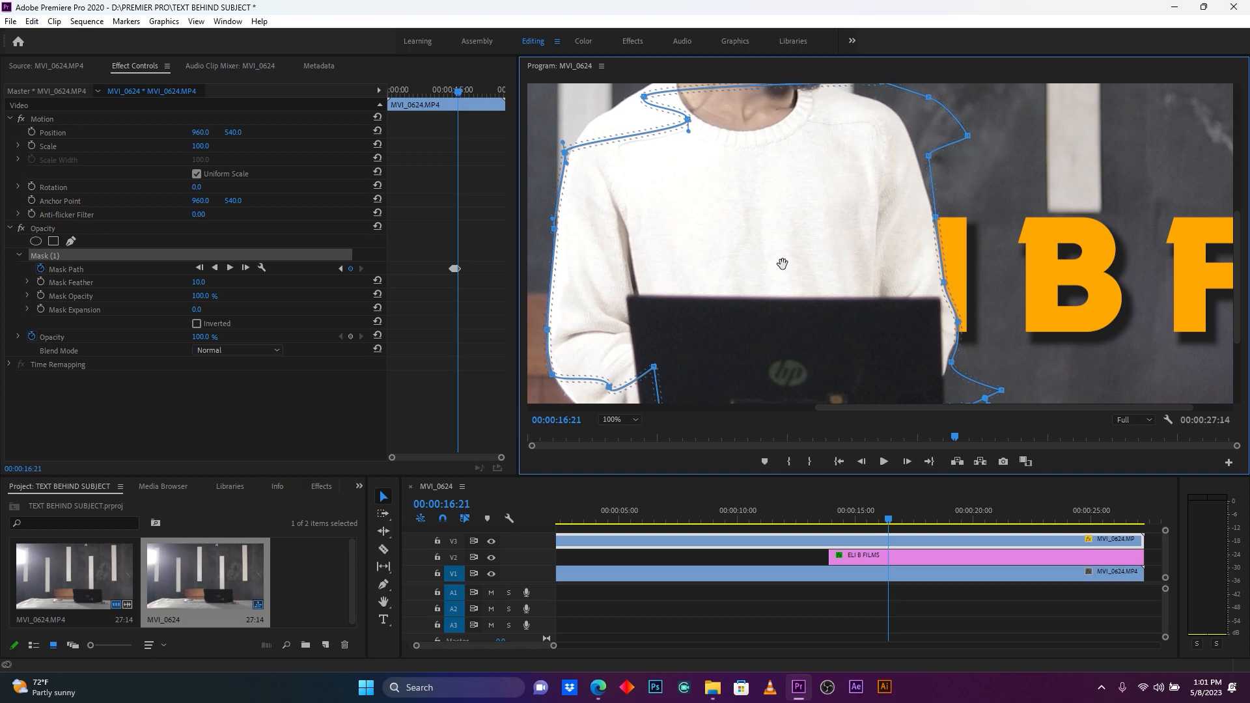
Step: Keyframe the masked clip's Opacity at 100% and advance to 00:00:16:27
drag(207, 337, 213, 337)
key(Right)
key(Right)
key(Right)
key(Right)
key(Right)
key(Right)
key(Right)
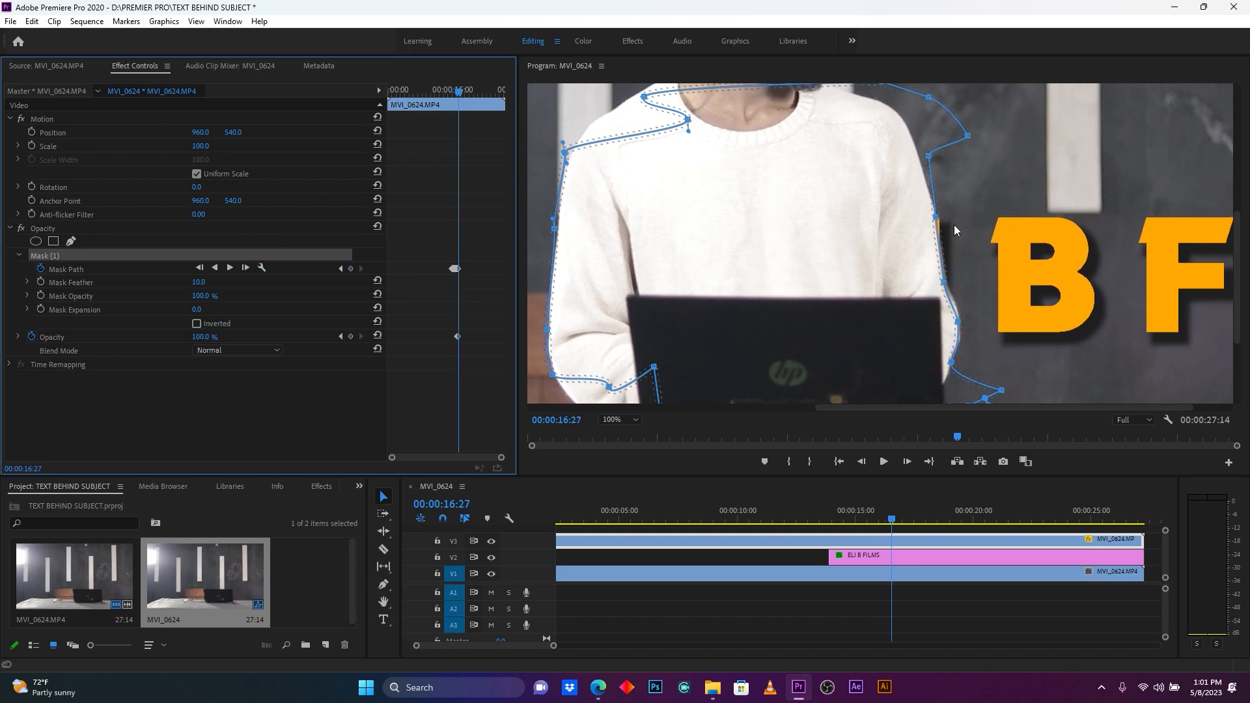
Step: Move the title-side elbow and lower-sleeve mask points outward to follow the subject's arm up to 00:00:16:32
drag(944, 282, 972, 321)
key(Right)
key(Right)
key(Right)
key(Right)
drag(951, 362, 963, 359)
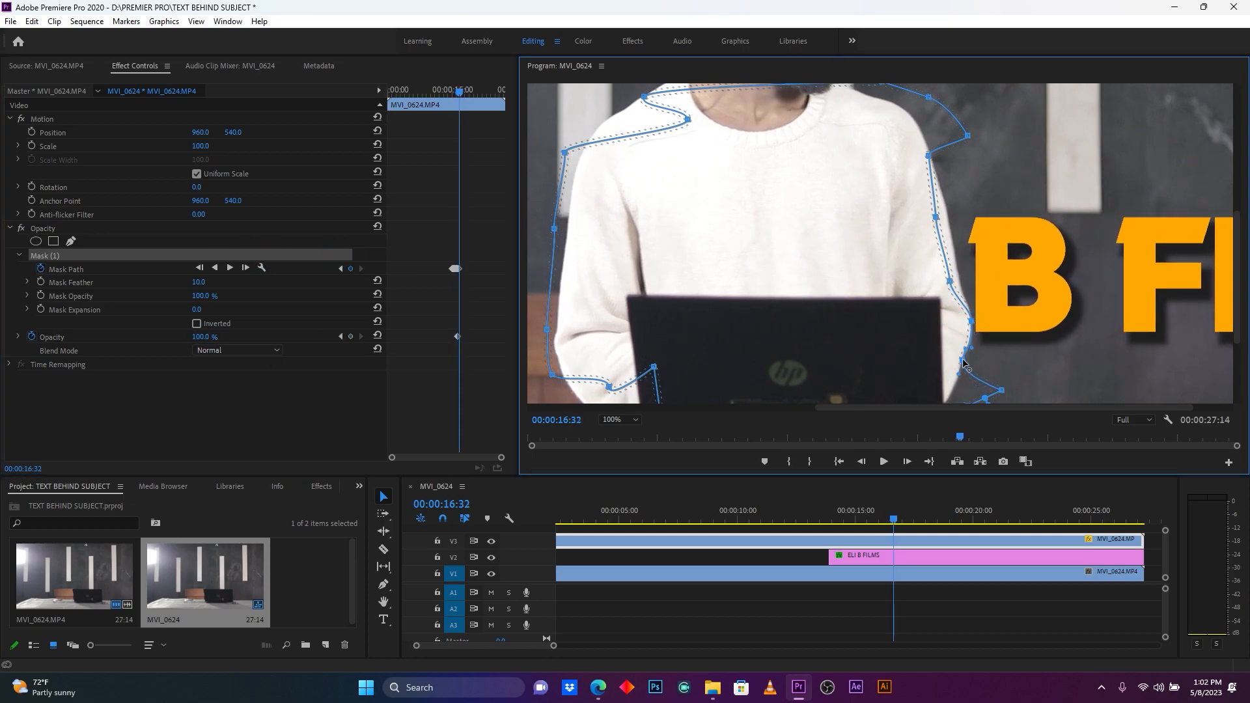
Step: At 00:00:16:34, shift the title-side mask points outward along the subject's shoulder and arm, undoing any stray move
drag(929, 156, 938, 149)
key(Right)
key(Right)
drag(690, 287, 968, 366)
key(ctrl+z)
drag(958, 276, 966, 268)
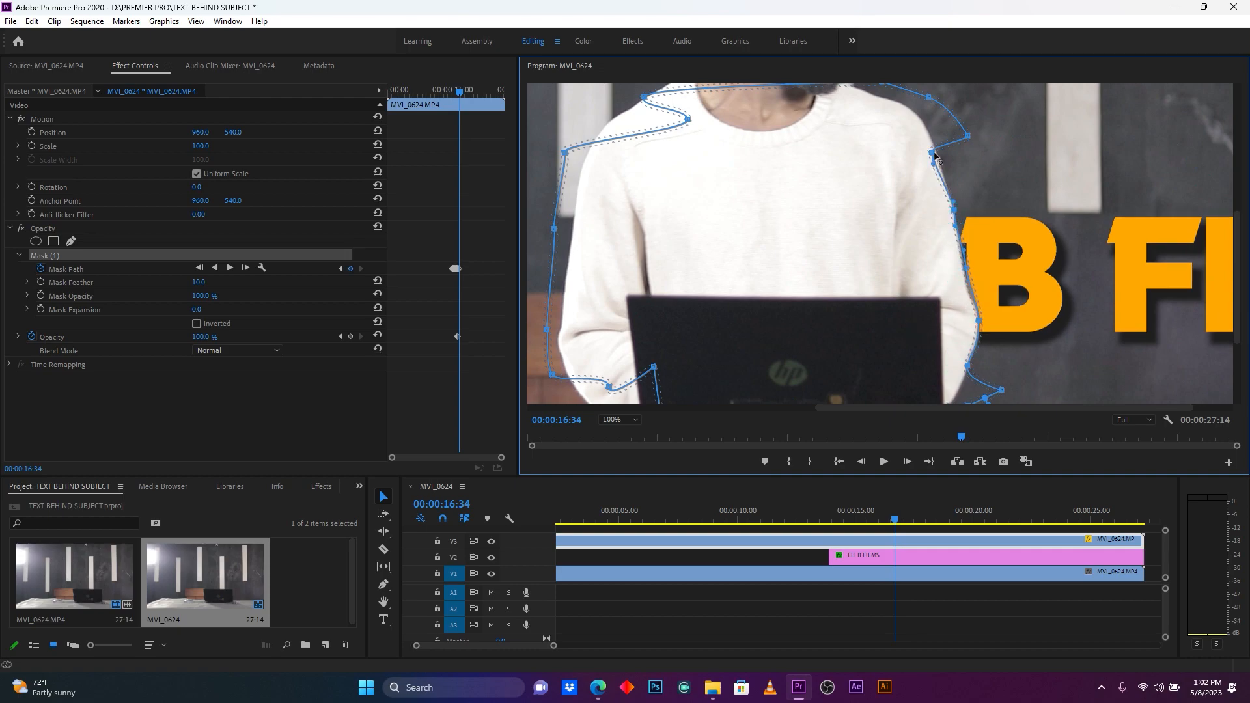
Step: Extend the title-side upper-arm and elbow points of the mask outward at 00:00:16:36
key(Right)
drag(978, 320, 983, 324)
drag(966, 268, 968, 265)
key(Right)
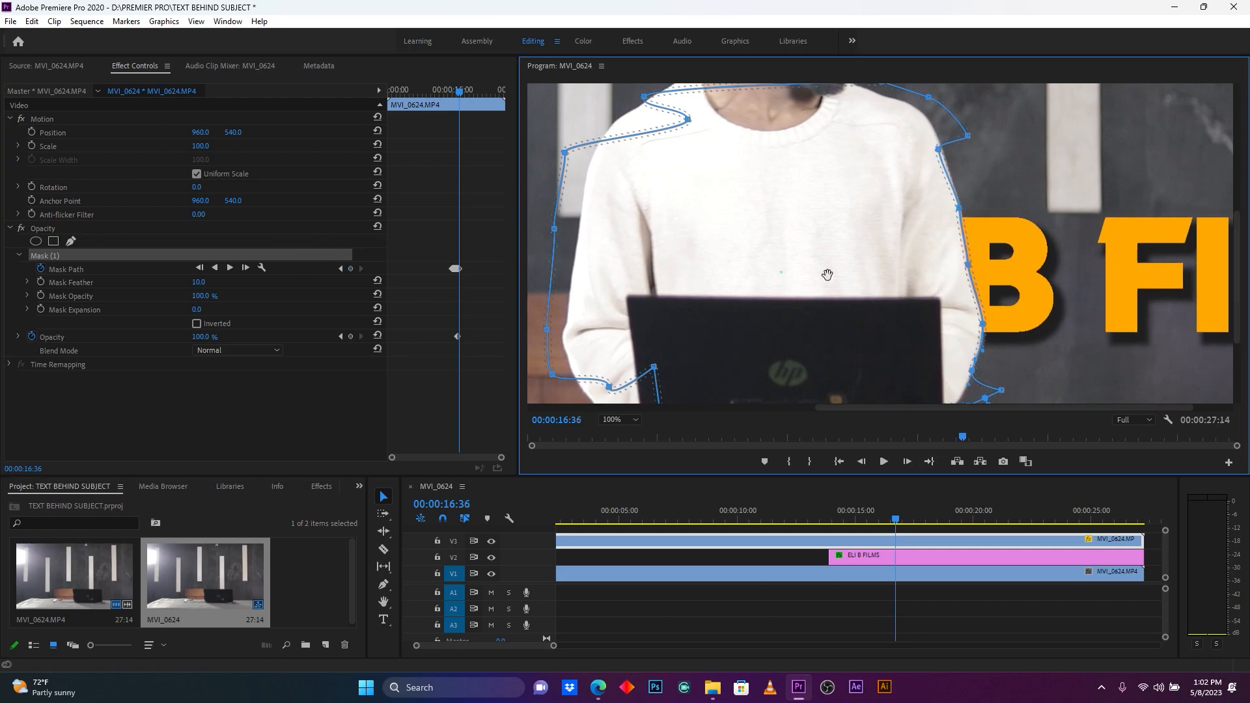
drag(959, 209, 968, 195)
Step: Advance past 00:00:16:38, moving the title-side shoulder and elbow mask points outward with the subject's arm
click(313, 255)
key(Right)
key(Right)
drag(982, 323, 987, 324)
key(Right)
key(Right)
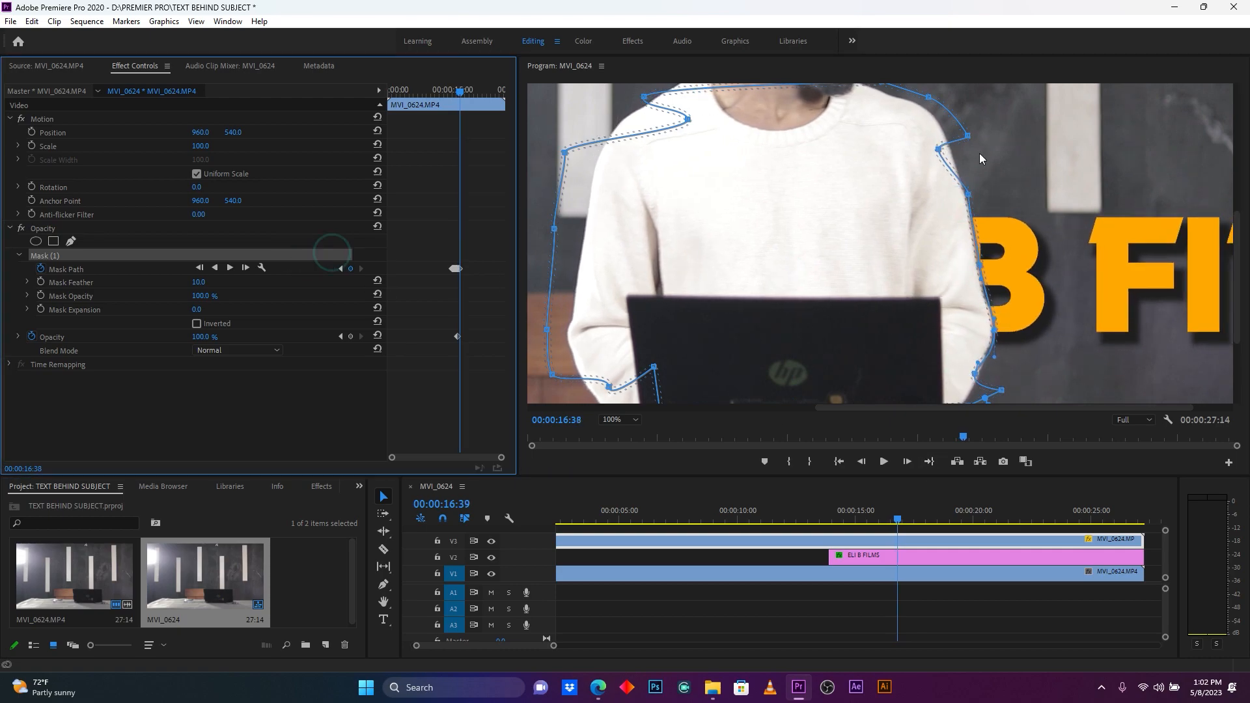
drag(969, 194, 974, 191)
drag(988, 323, 1001, 333)
Step: Widen the mask's title-side edge over the subject's arm at 00:00:16:42 and 00:00:16:44
click(324, 256)
key(Right)
key(Right)
drag(976, 195, 993, 205)
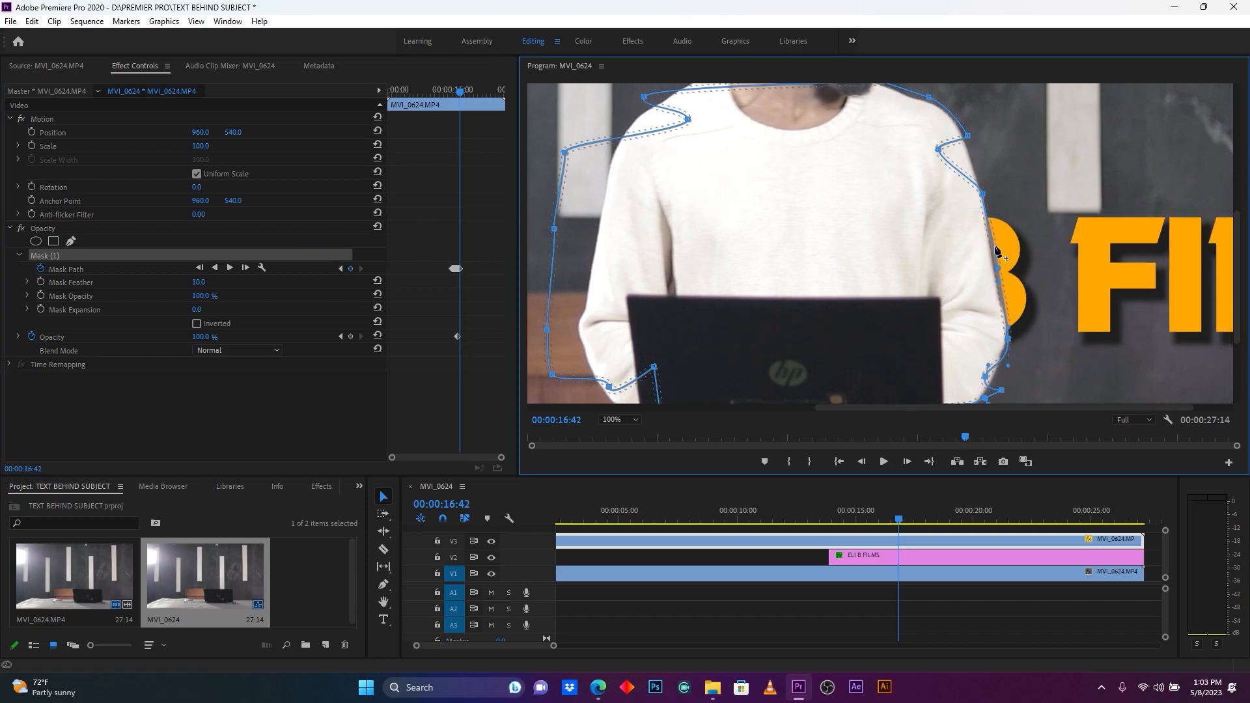
key(Right)
key(Right)
key(Right)
key(Right)
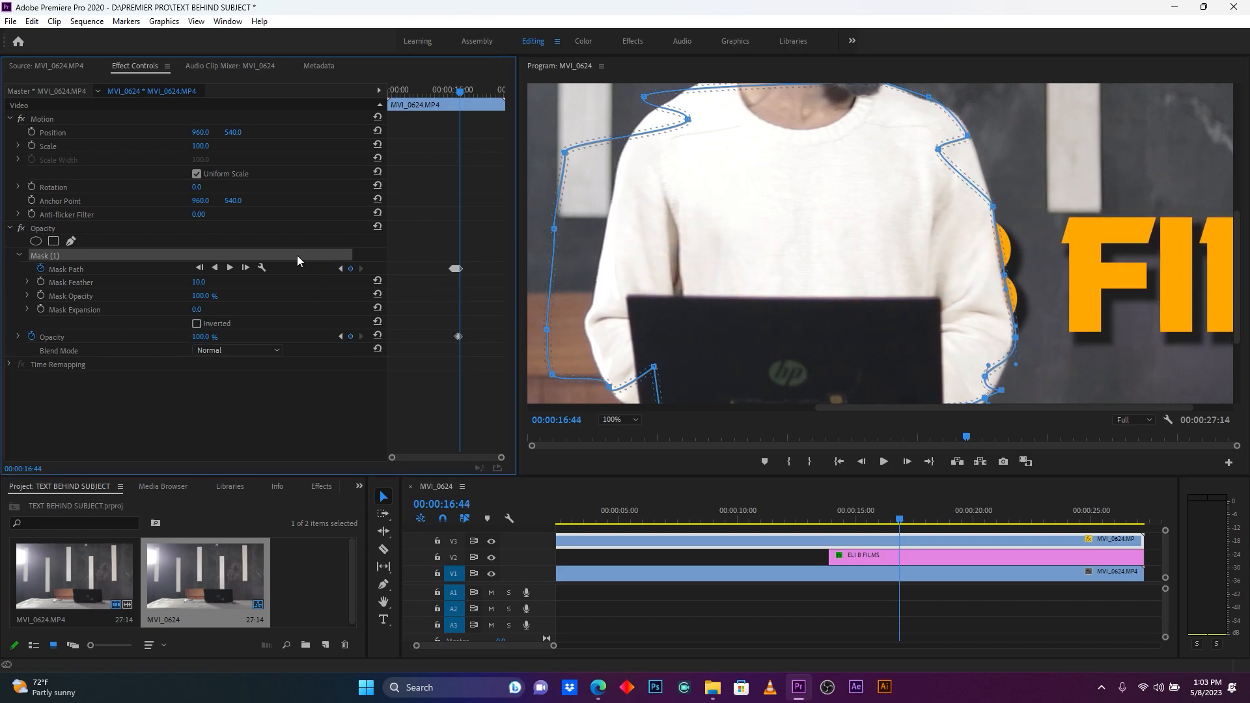
Step: At 00:00:16:46 and 00:00:16:48, pull the mask points on the side away from FILMS inward to the subject's sleeve
drag(1003, 274, 1011, 274)
drag(564, 151, 630, 154)
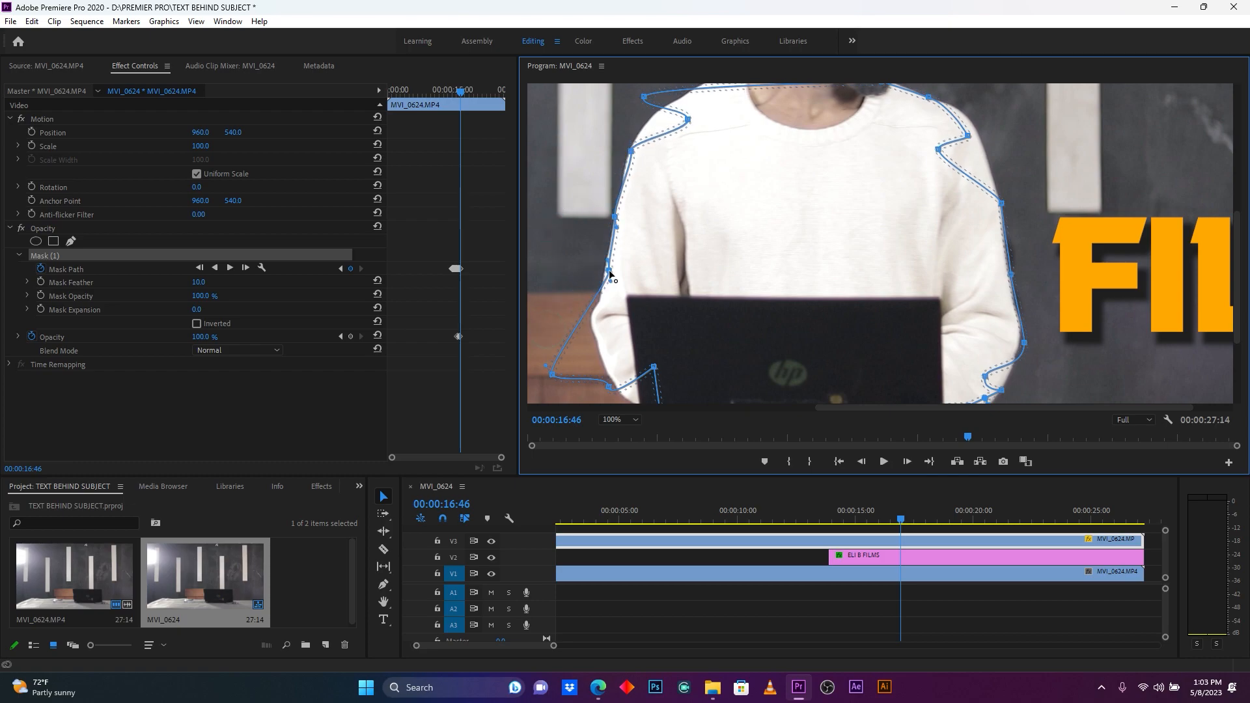
key(Right)
key(Right)
drag(829, 244, 735, 261)
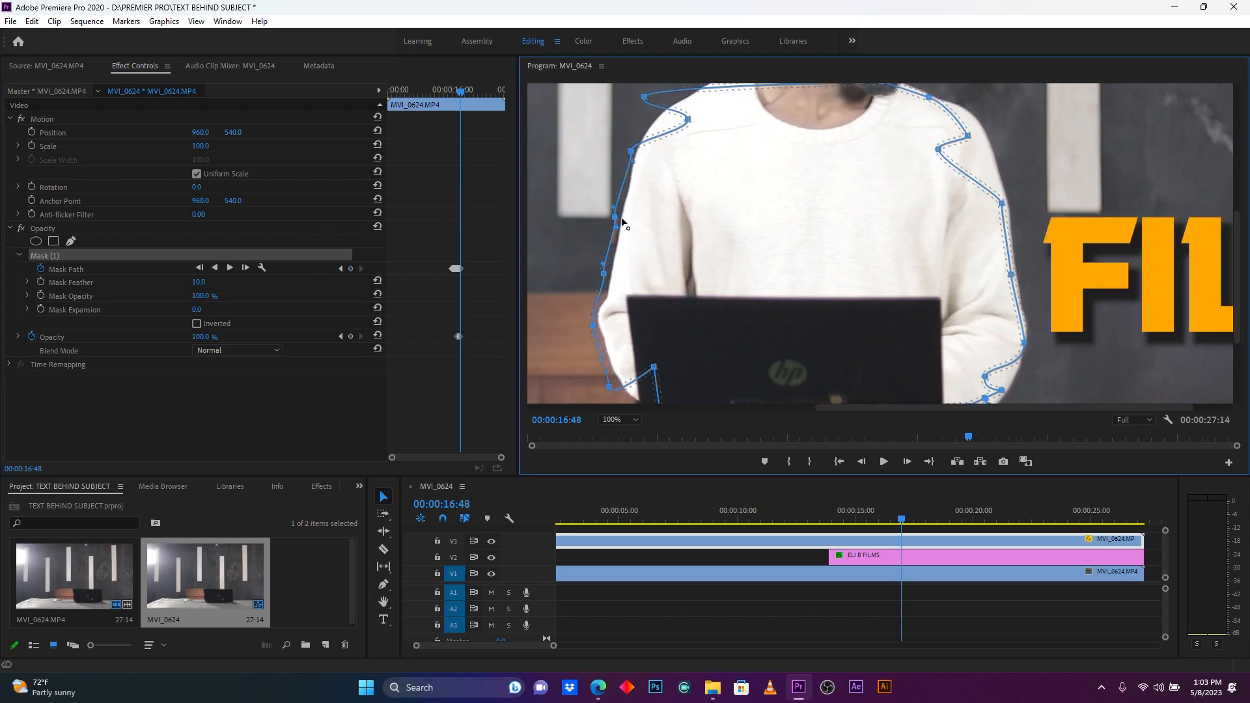
drag(594, 324, 600, 324)
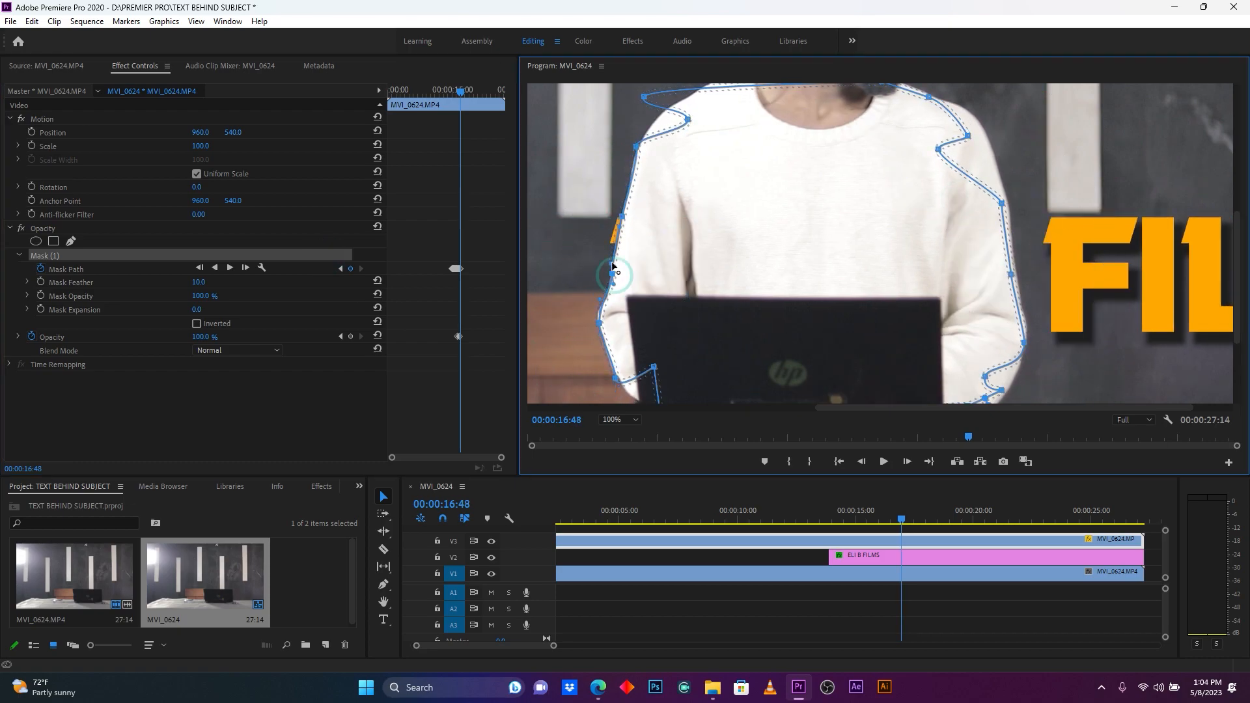
Step: Fit both sides of the mask to the subject's arms at 00:00:17:00 and 00:00:17:02, revealing the title on each side
key(Right)
key(Right)
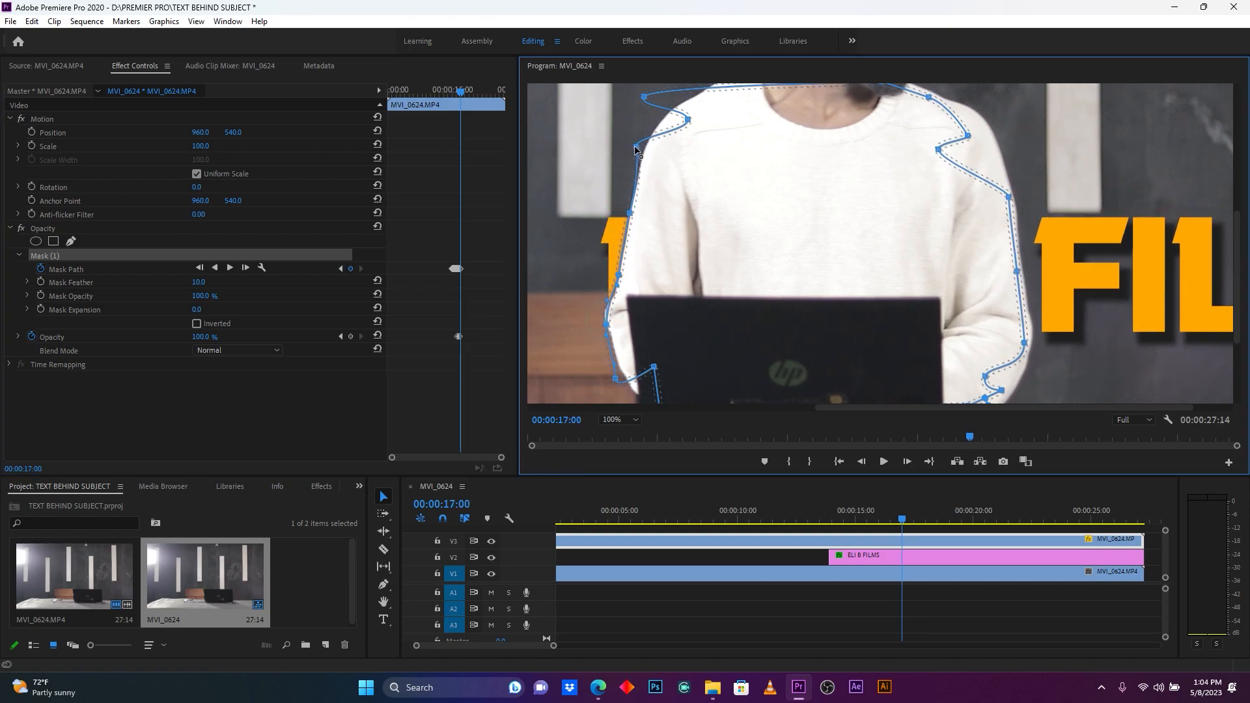
key(Right)
key(Right)
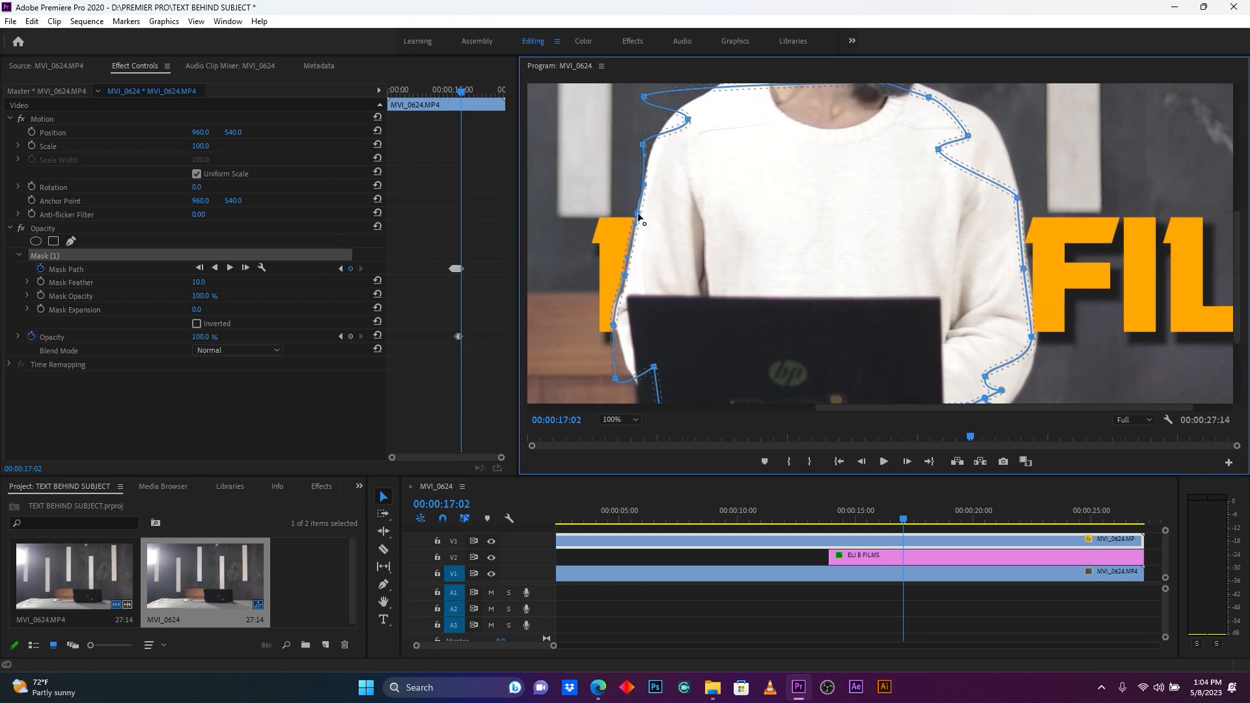
Step: Follow the subject with both mask edges to 00:00:17:06, pulling the lower-sleeve point opposite FILMS in toward the laptop
key(Right)
key(Right)
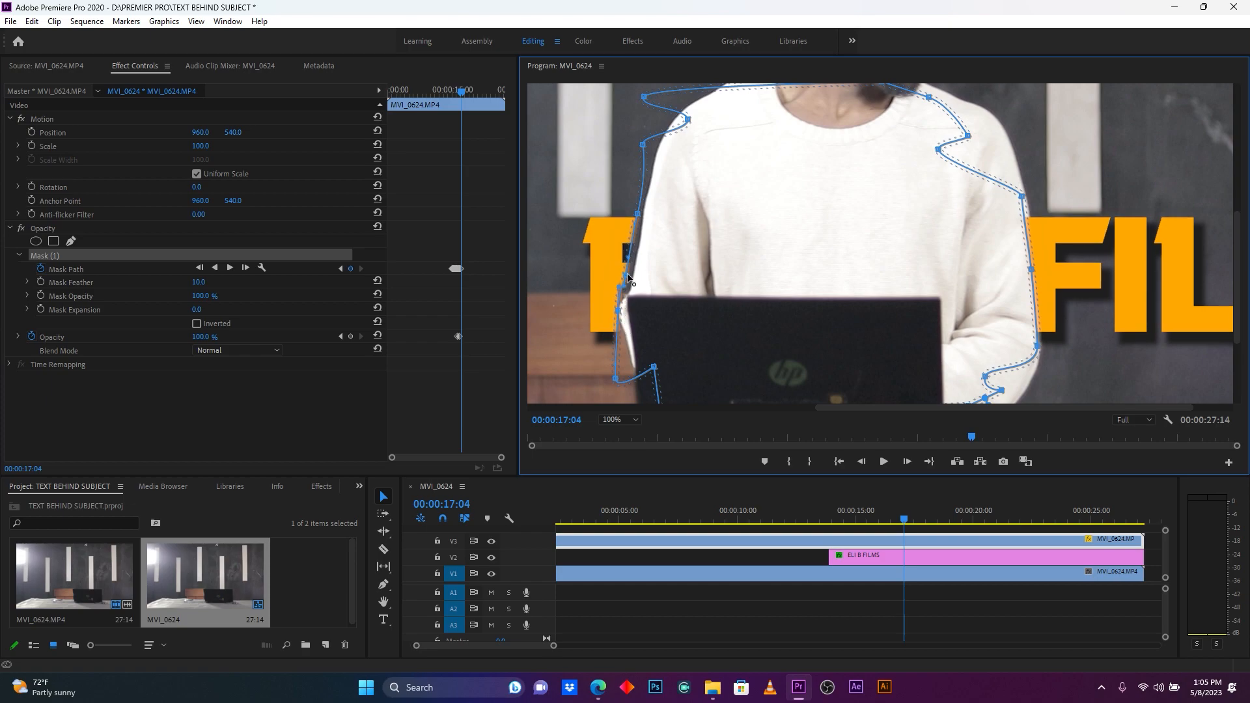
drag(617, 379, 633, 363)
key(Right)
key(Right)
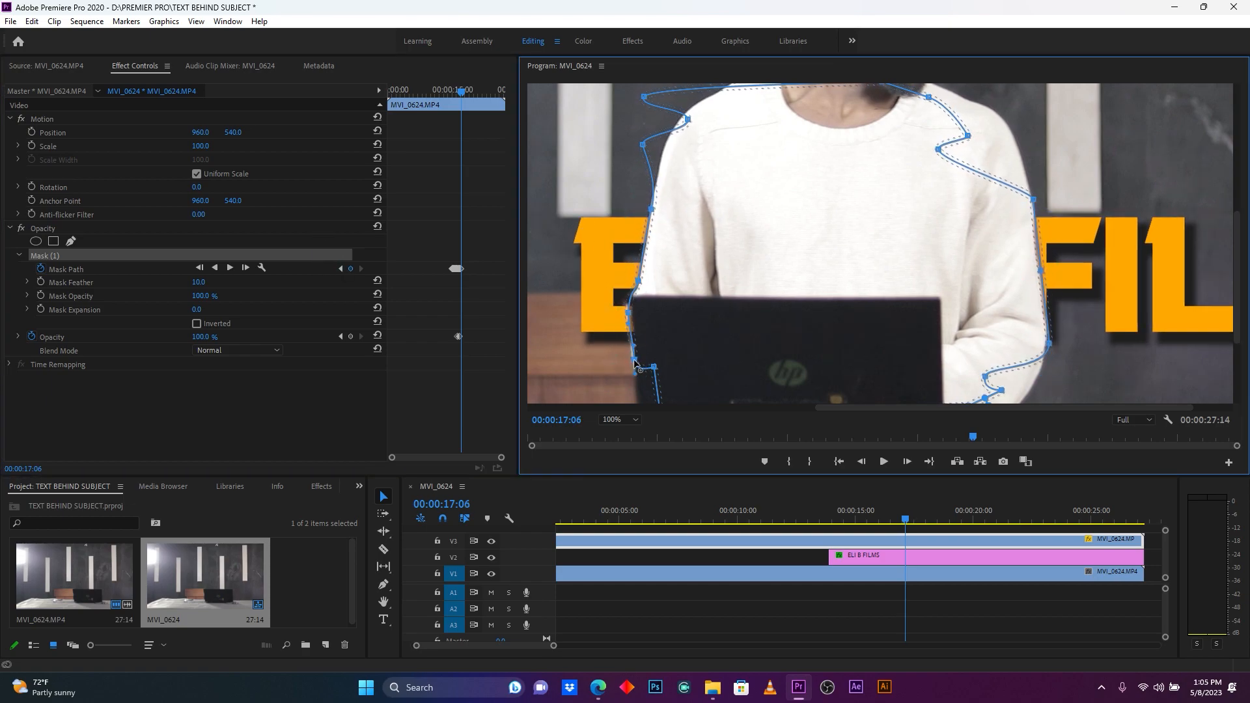
Step: Refit the arm points opposite FILMS at 00:00:17:08 and the sleeve point beside FILMS at 00:00:17:10
key(Right)
key(Right)
drag(651, 209, 659, 210)
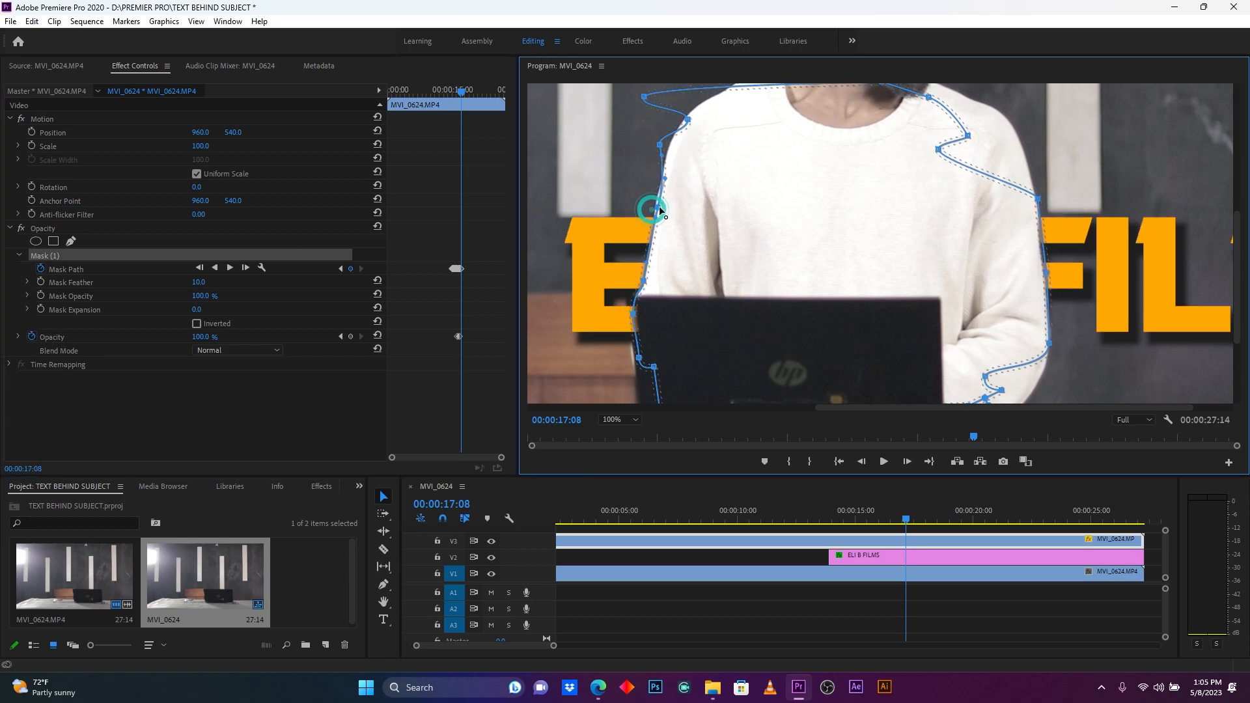
key(Right)
key(Right)
drag(1047, 274, 1051, 315)
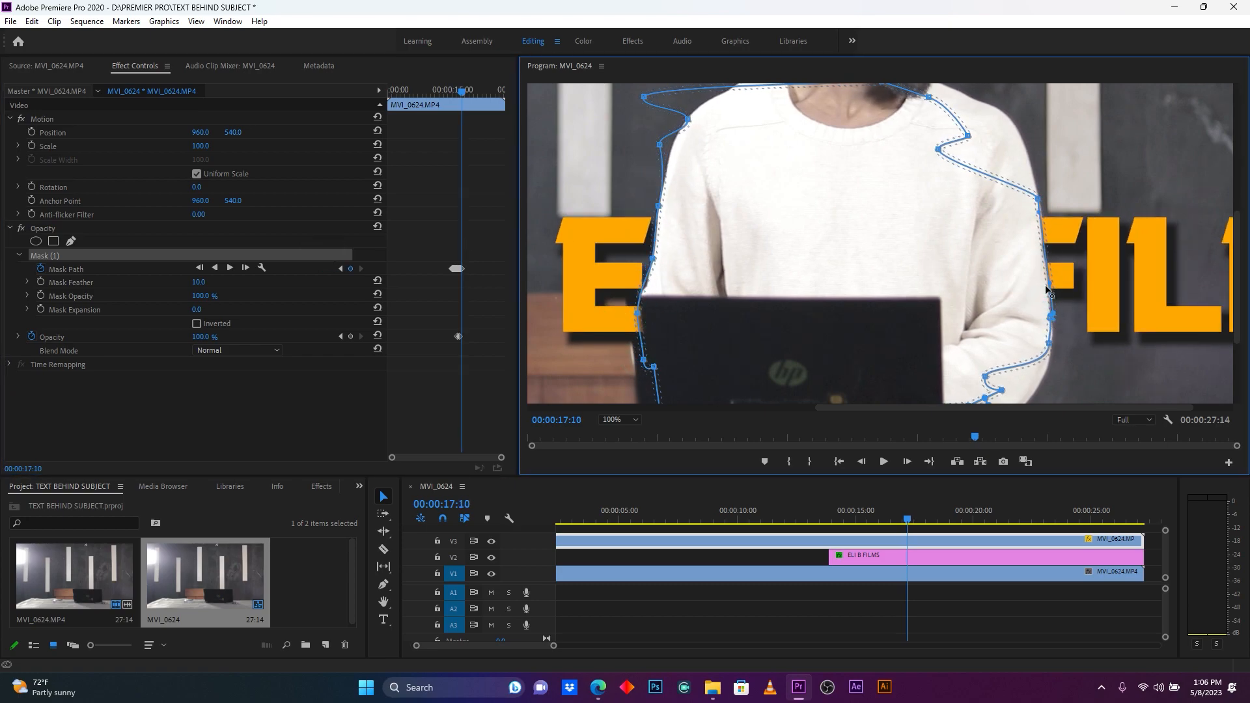
Step: Advance to 00:00:17:14 and nudge the mask's FILMS-side points outward along the subject's arm
key(Right)
key(Right)
key(Right)
key(Right)
key(Right)
key(Right)
key(Right)
drag(1038, 199, 1042, 199)
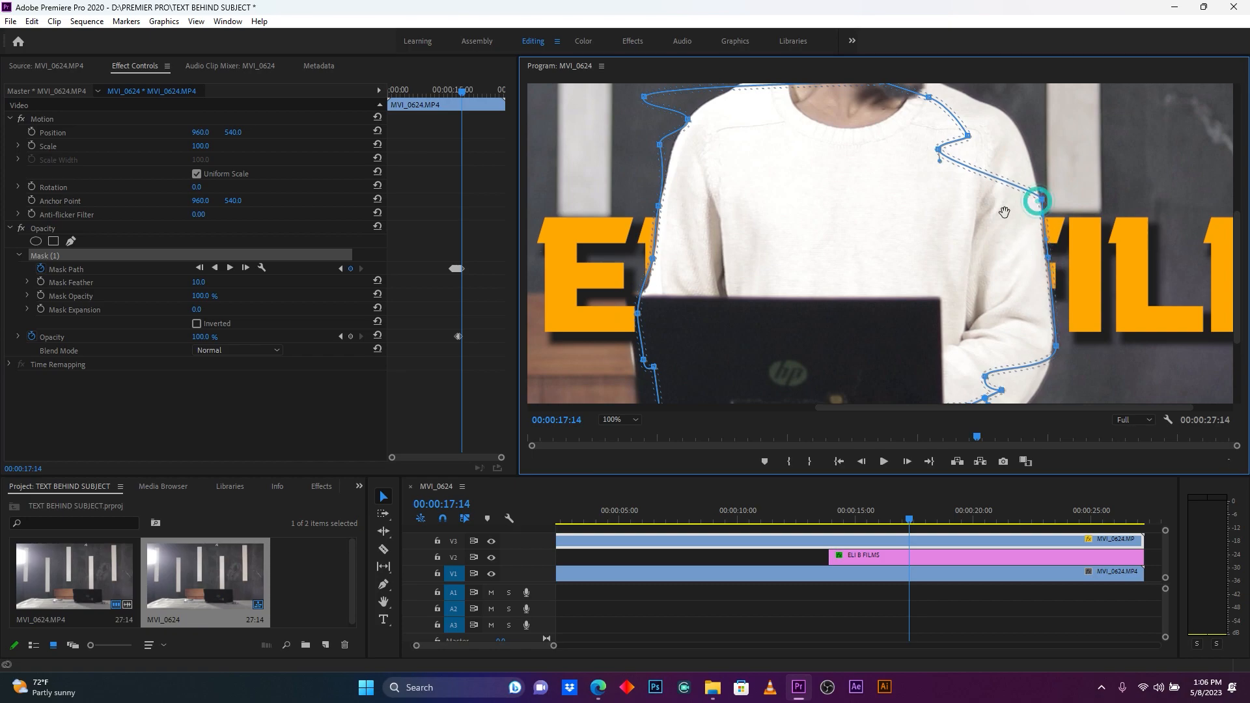
Step: At 00:00:17:20, move the mask's arm and lower-sleeve points on the ELI side outward around the subject's sleeve
key(Right)
key(Right)
key(Right)
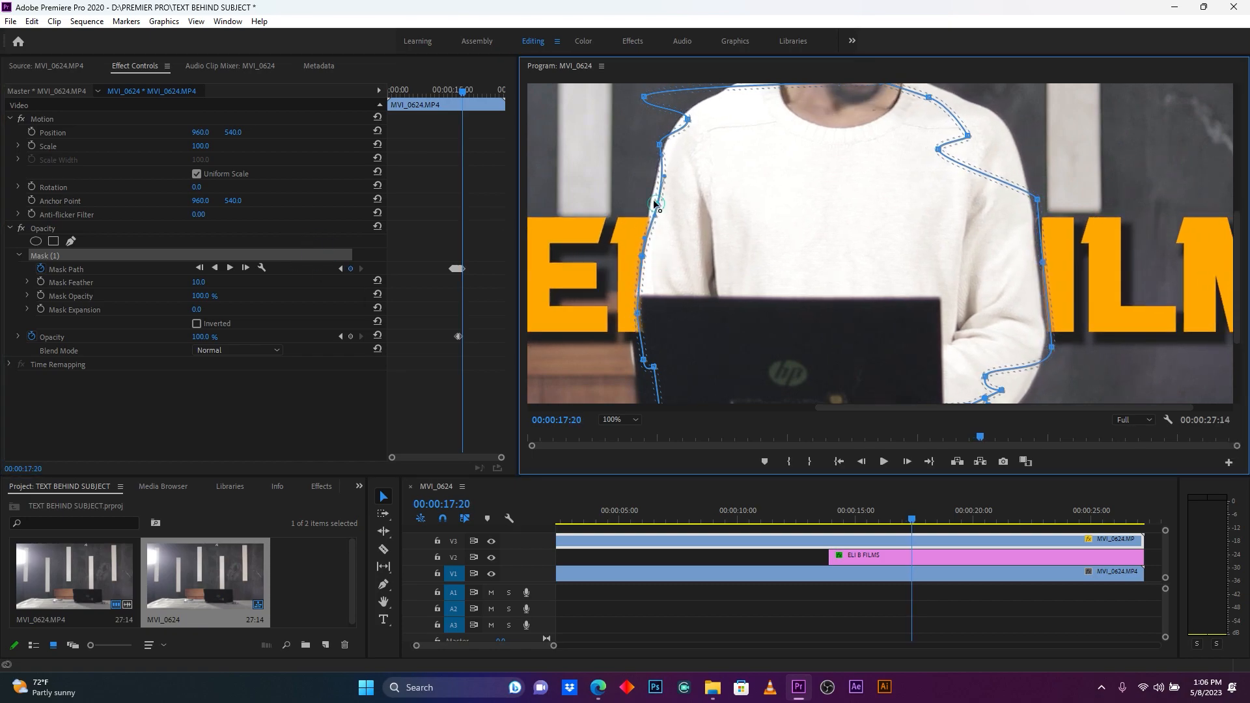
drag(643, 360, 634, 358)
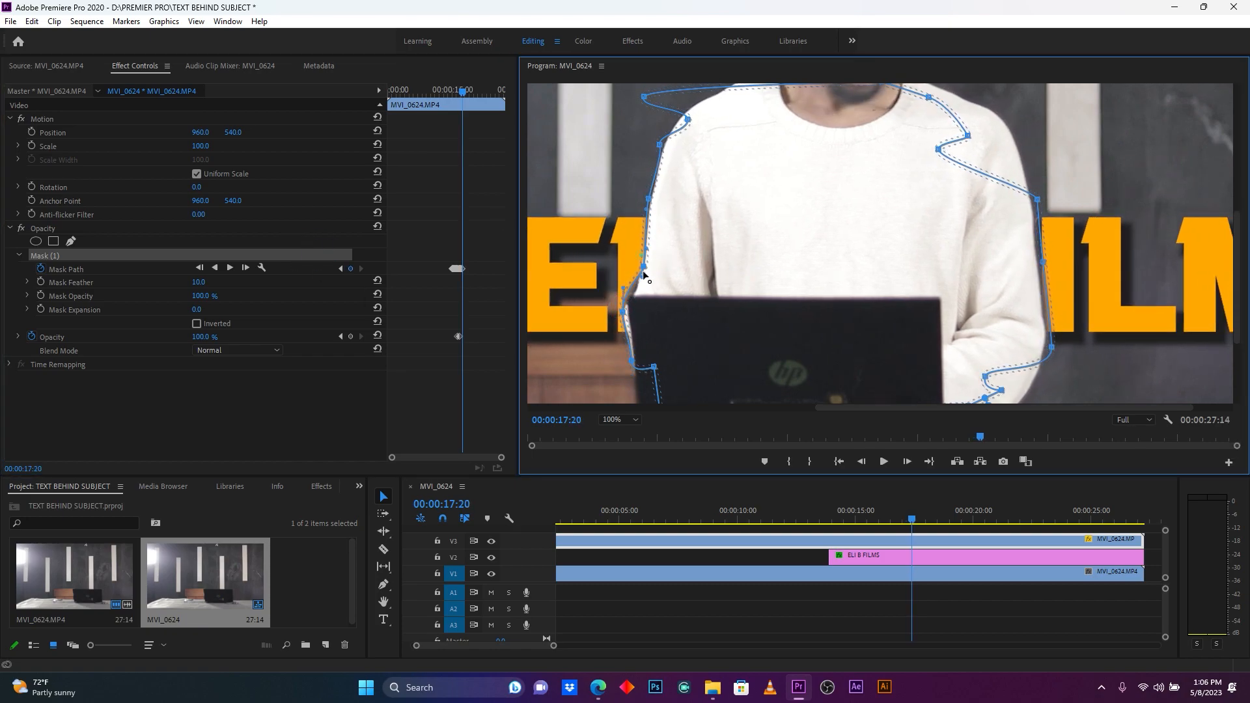
Step: Shift the mask's FILMS-side edge inward and its ELI-side edge outward through 00:00:17:22 and 00:00:17:24
key(Right)
key(Right)
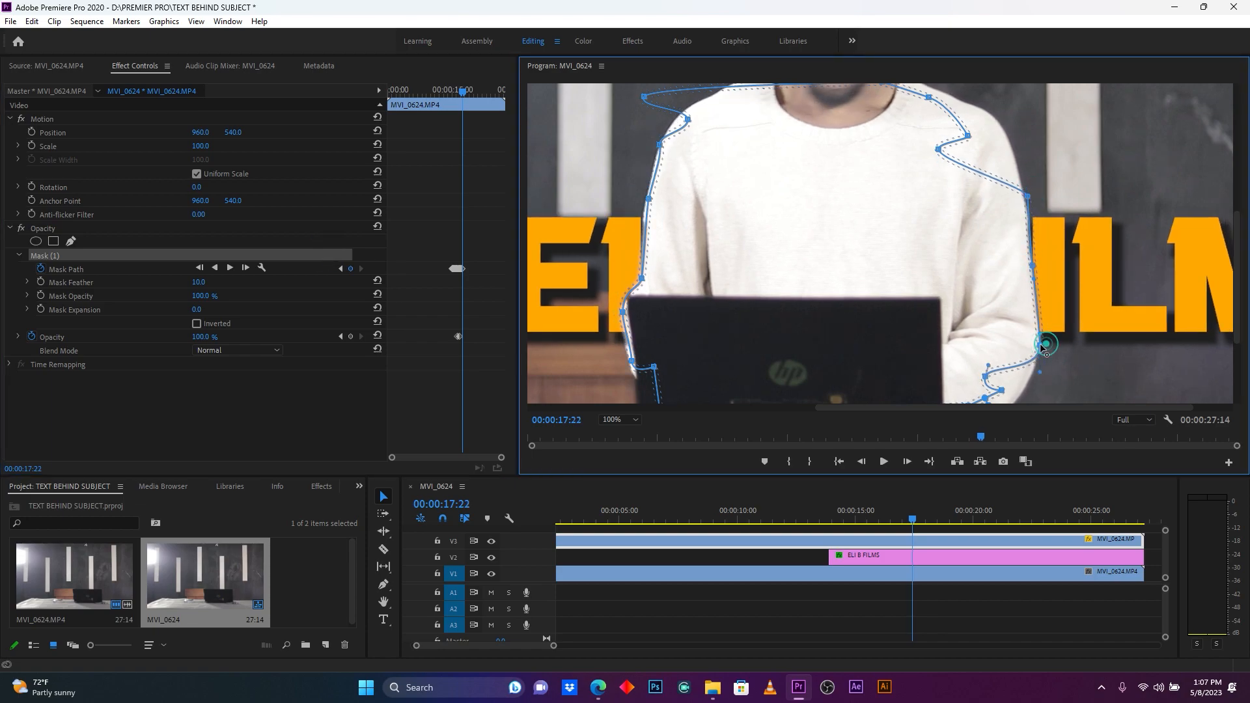
key(Right)
key(Right)
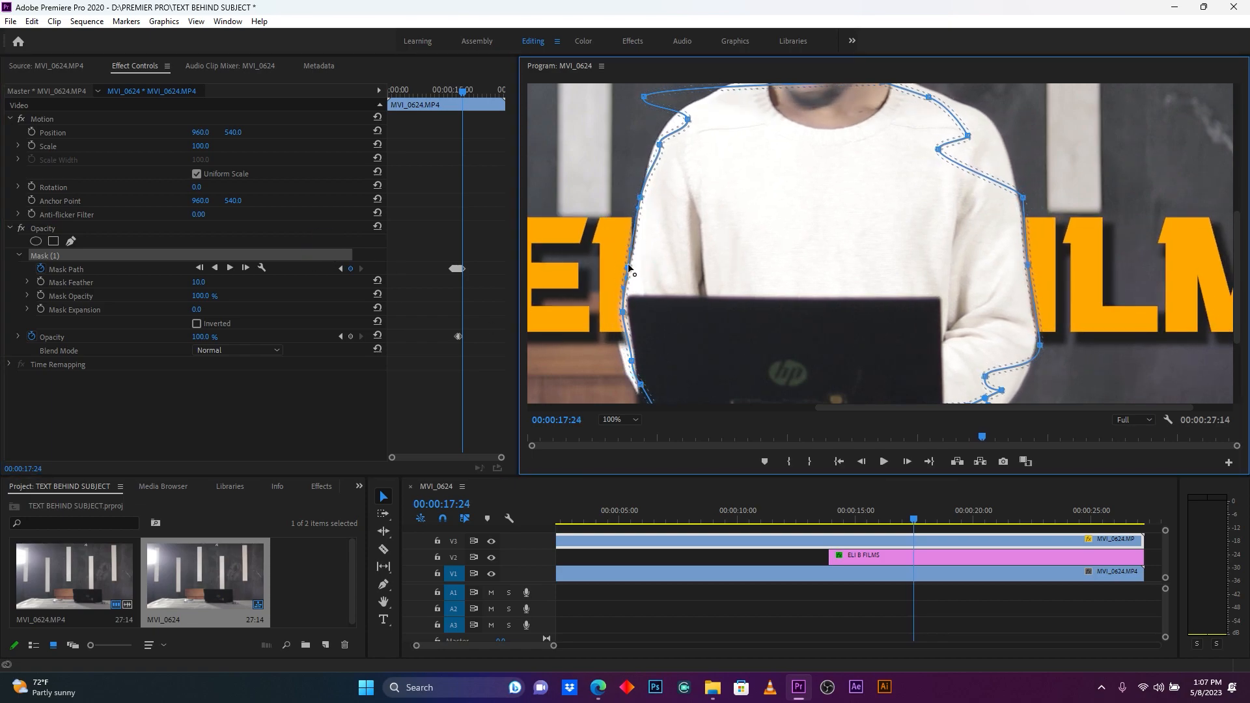
drag(631, 361, 607, 327)
Step: At 00:00:17:26, move the FILMS-side shoulder, arm and lower-sleeve mask points inward to the subject
key(Right)
key(Right)
drag(1028, 265, 1021, 265)
drag(1022, 197, 1014, 194)
drag(1040, 345, 1034, 348)
Step: At 00:00:17:28, extend the ELI-side arm and elbow mask points outward to cover the subject's sleeve
key(Right)
key(Right)
drag(627, 292, 616, 288)
drag(640, 202, 628, 195)
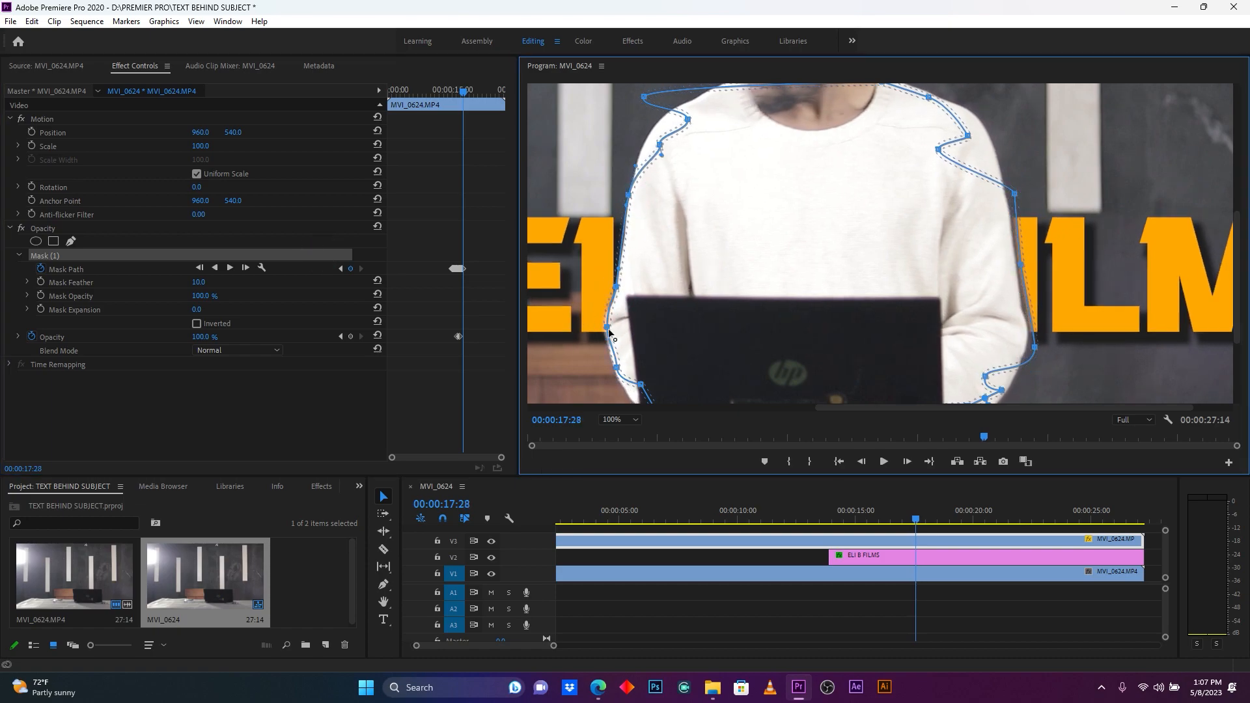
Step: At 00:00:17:28, move the mask's FILMS-side arm, shoulder and elbow points inward to the subject
drag(1021, 265, 1016, 265)
drag(1015, 194, 1008, 190)
drag(1034, 347, 1029, 350)
Step: At 00:00:17:30, move the mask's ELI-side arm and shoulder points outward and its FILMS-side arm and elbow points inward
key(Right)
key(Right)
drag(616, 287, 612, 286)
drag(628, 195, 624, 194)
drag(1016, 265, 1012, 265)
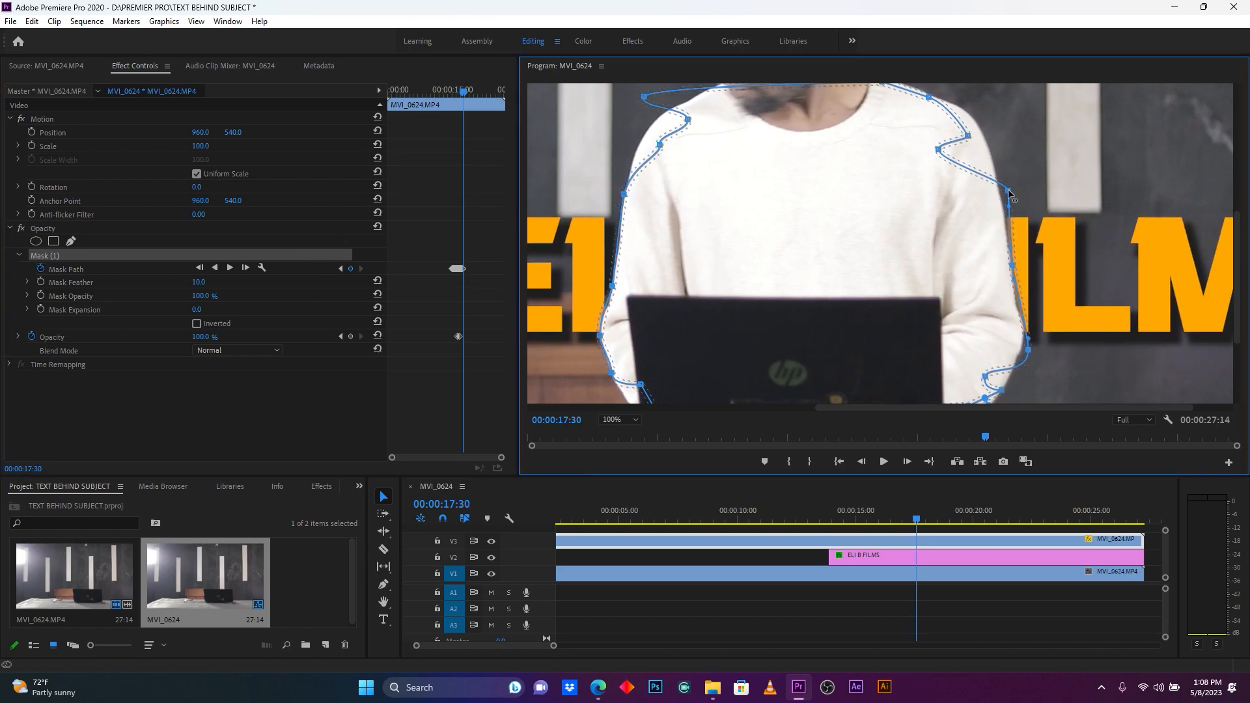
drag(1025, 357, 1022, 350)
Step: At 00:00:17:32, extend the mask's ELI-side shoulder, arm and elbow points outward around the subject's sleeve
key(Right)
key(Right)
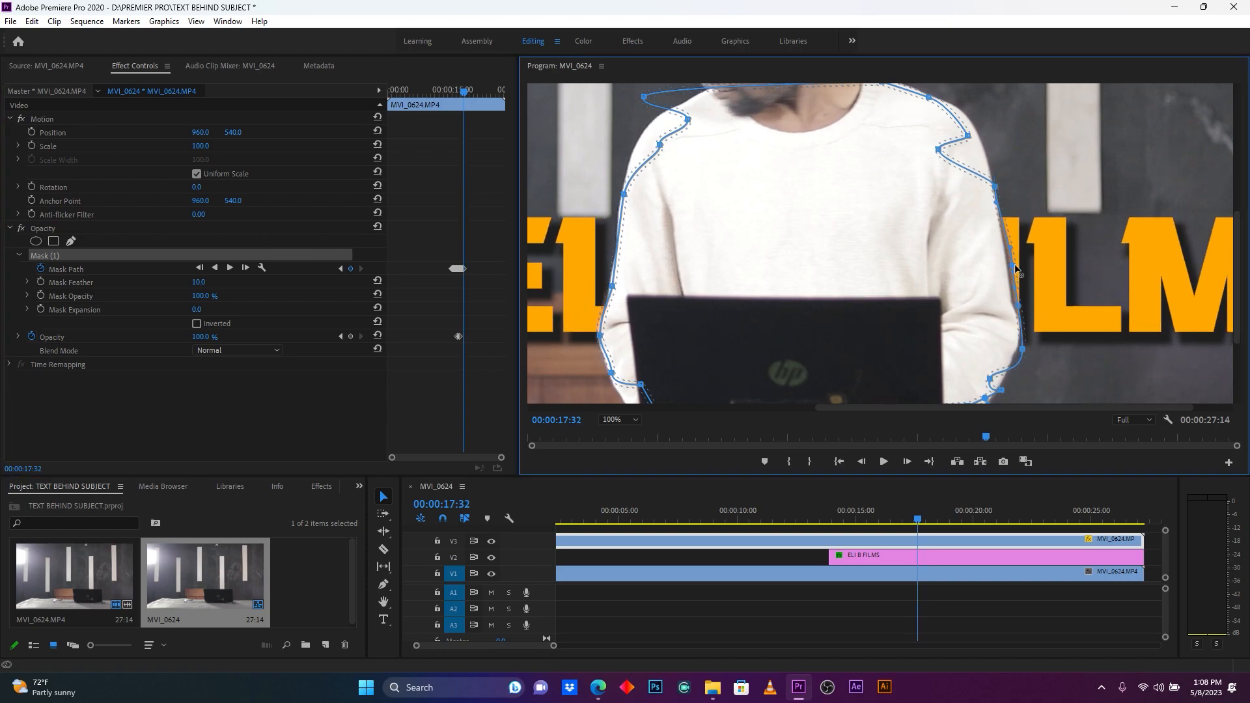
drag(625, 194, 620, 179)
drag(613, 286, 612, 277)
drag(600, 336, 596, 339)
Step: Pull the mask's FILMS-side edge inward to the subject frame by frame from 00:00:17:34 to 00:00:17:39
key(Right)
key(Right)
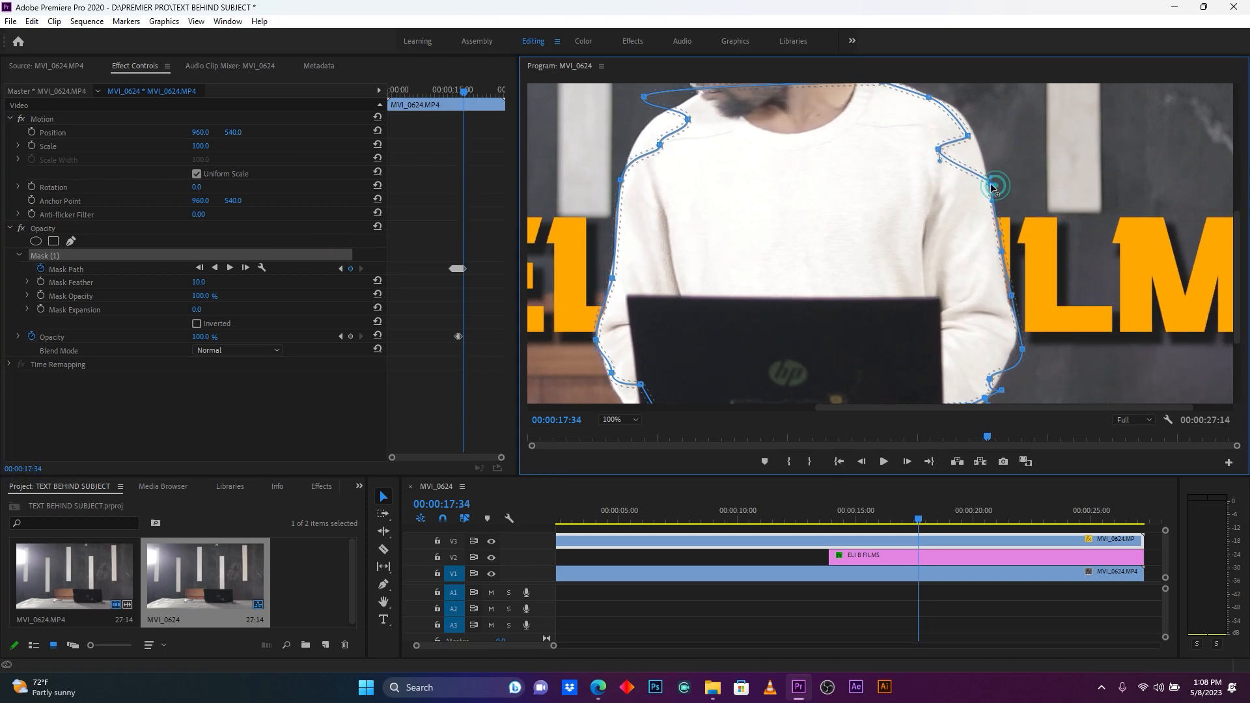
key(Right)
key(Right)
key(Right)
key(Right)
key(Right)
key(Right)
key(Right)
key(Right)
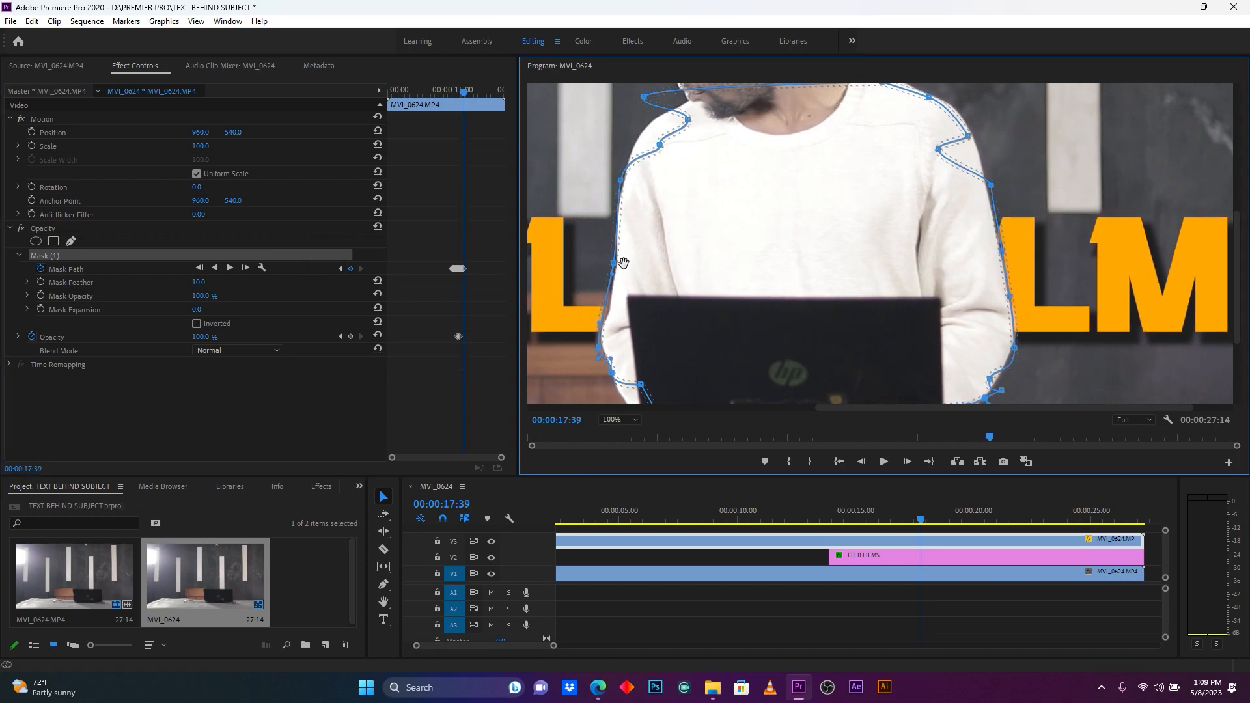
Step: From 00:00:17:39, move the mask's ELI-side elbow point inward and its FILMS-side elbow point outward to follow the subject
drag(628, 181, 627, 183)
drag(599, 349, 609, 347)
drag(1014, 348, 1028, 321)
Step: At 00:00:17:46, pull the mask's ELI-side shoulder, arm and elbow points inward and nudge its FILMS-side shoulder point outward
key(Right)
key(Right)
key(Right)
key(Right)
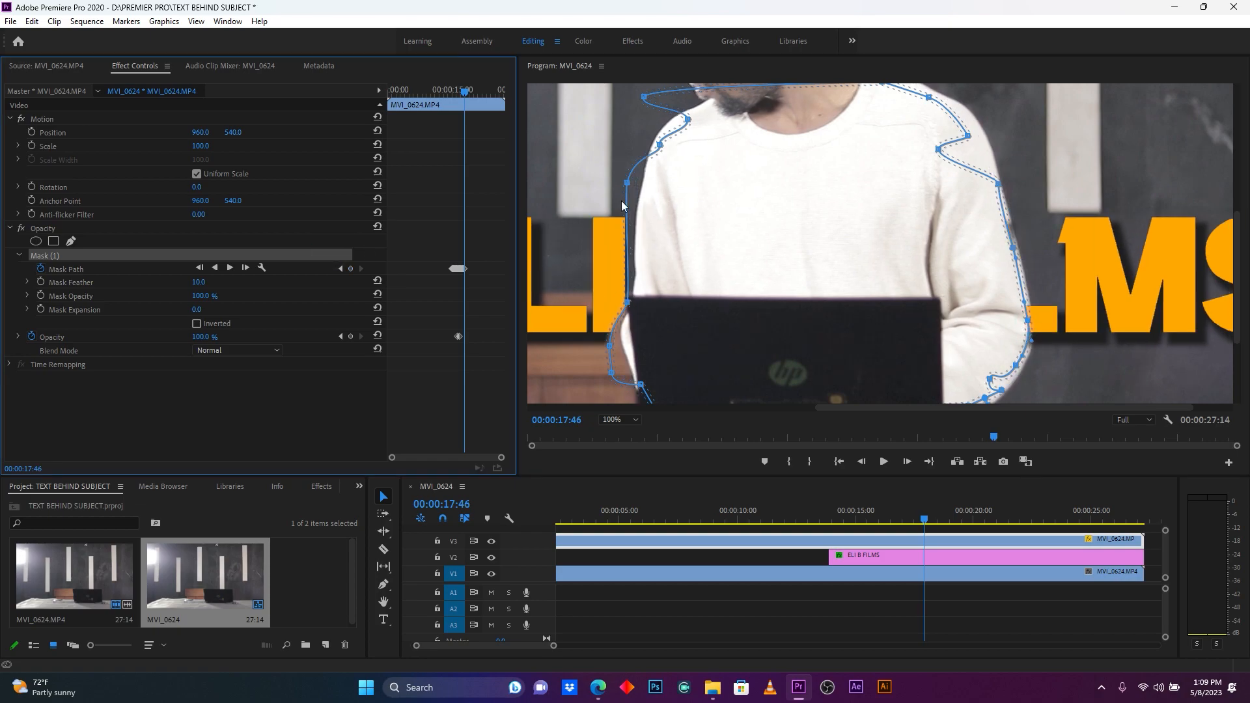
drag(627, 183, 636, 176)
drag(609, 346, 623, 329)
drag(611, 373, 629, 369)
drag(630, 268, 634, 268)
drag(637, 176, 641, 177)
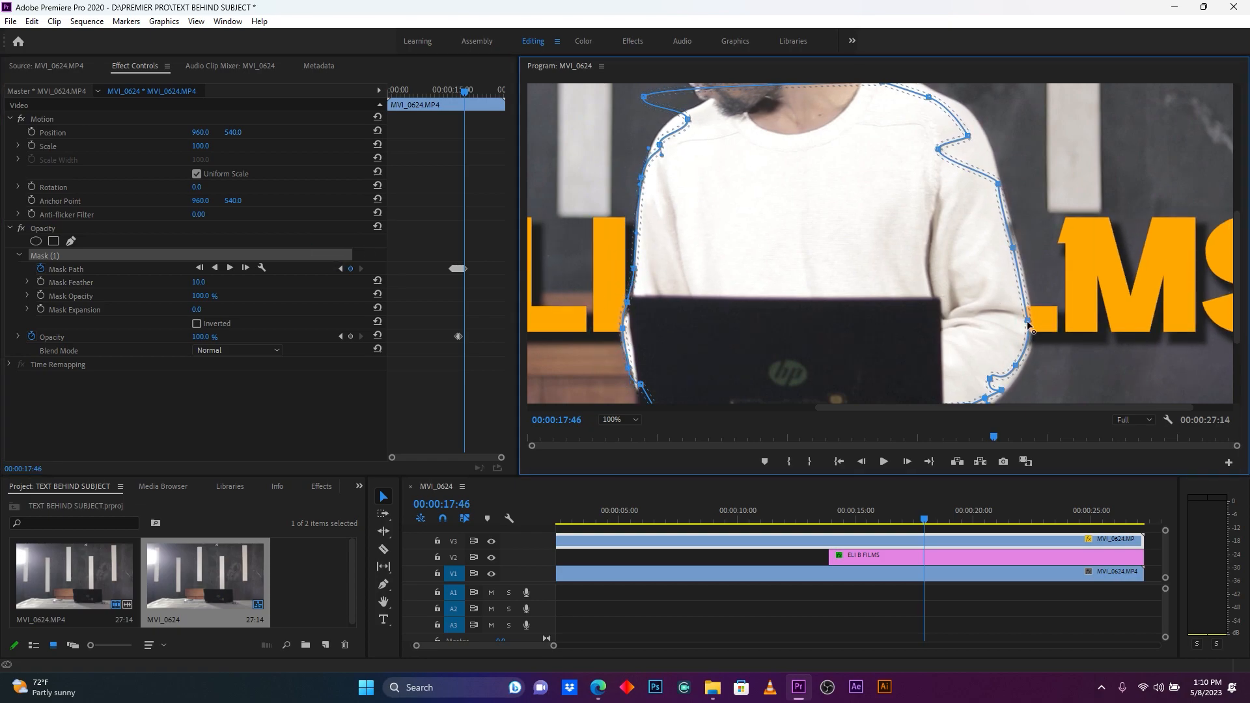
drag(999, 185, 1003, 183)
Step: At 00:00:17:48, extend the mask's FILMS-side shoulder, arm and sleeve points outward and lower an ELI-side arm point to the laptop's corner
click(338, 257)
key(Right)
key(Right)
drag(1036, 325, 1046, 321)
drag(1016, 366, 1019, 375)
drag(1021, 245, 1027, 243)
drag(1002, 183, 1010, 179)
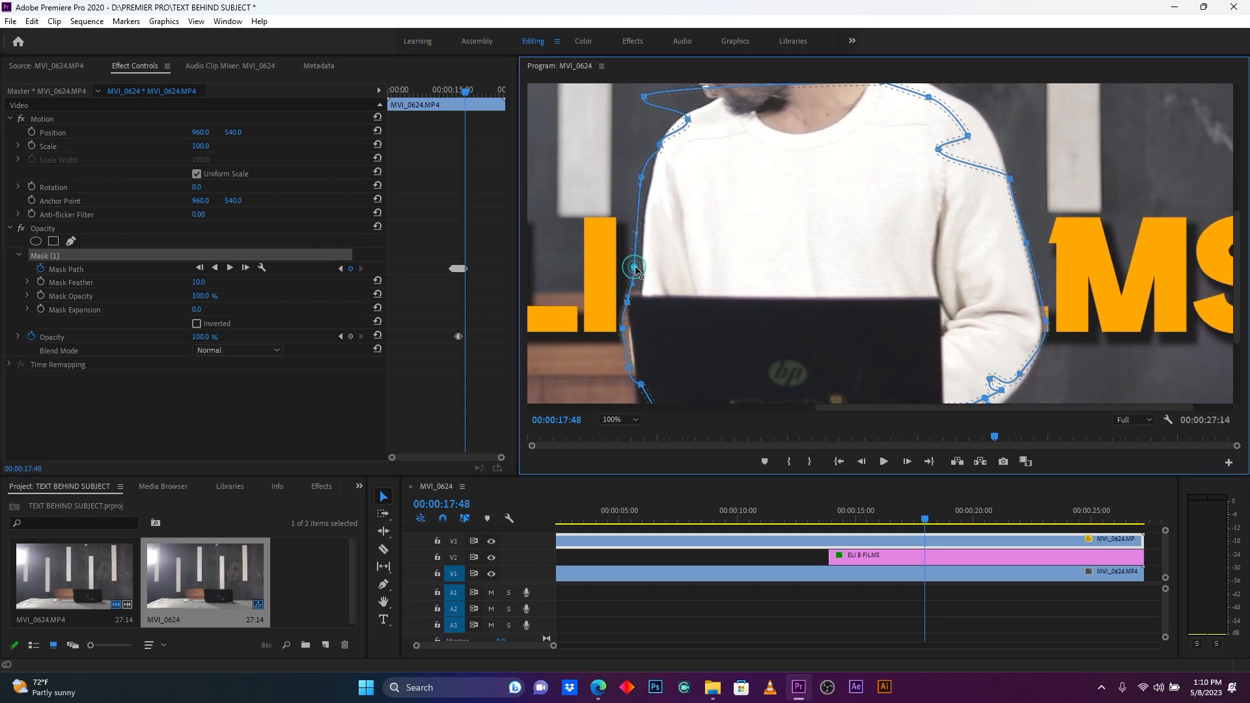
drag(634, 268, 627, 297)
Step: Through 00:00:18:02, pull the mask's ELI-side shoulder and arm points inward and extend its FILMS-side arm, elbow and shoulder points outward
key(Right)
key(Right)
drag(647, 179, 656, 185)
click(338, 258)
key(Right)
key(Right)
drag(1037, 243, 1047, 243)
drag(1051, 330, 1061, 332)
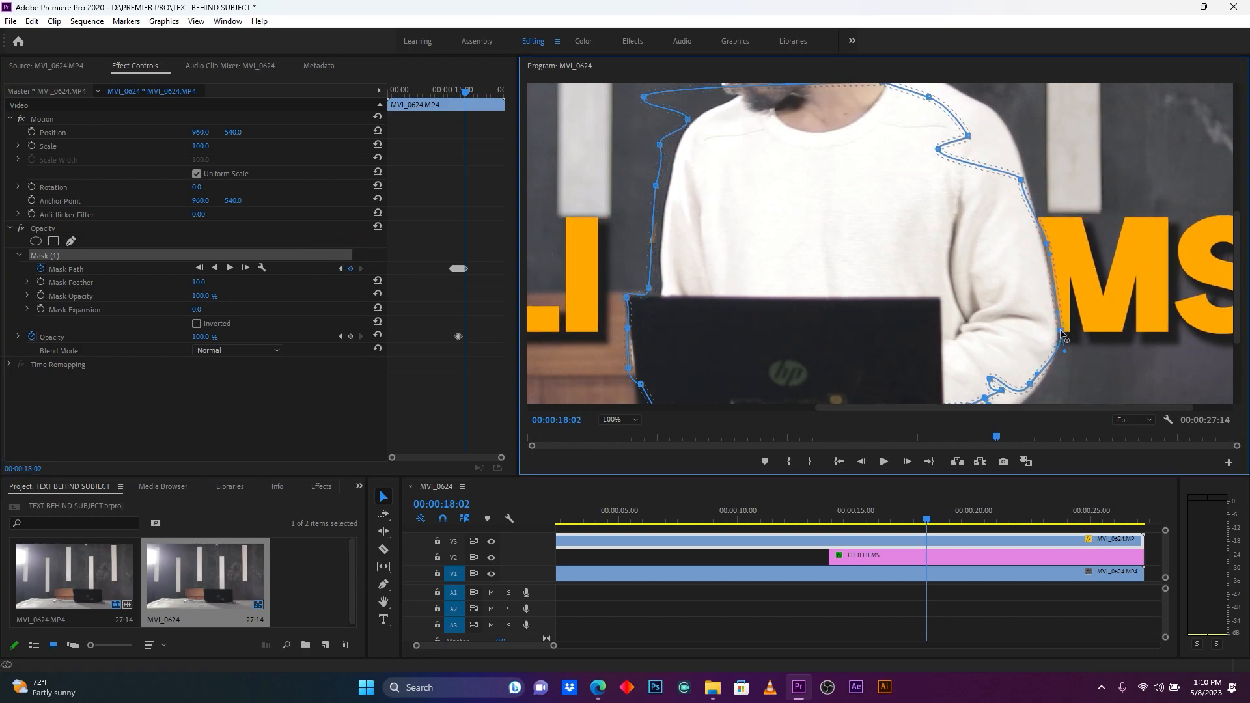
drag(1021, 179, 1025, 175)
drag(654, 242, 663, 238)
click(656, 185)
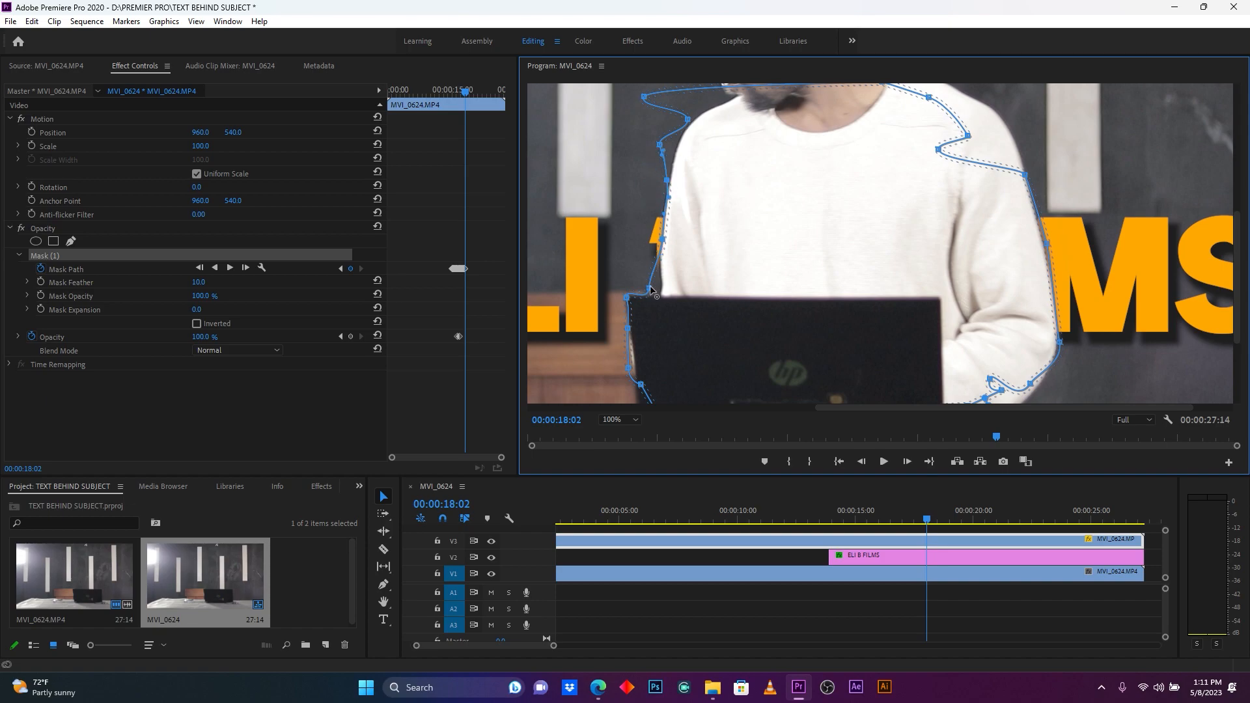
Step: At 00:00:18:04, extend the mask's FILMS-side shoulder and elbow points outward to cover the subject's sleeve
key(Right)
key(Right)
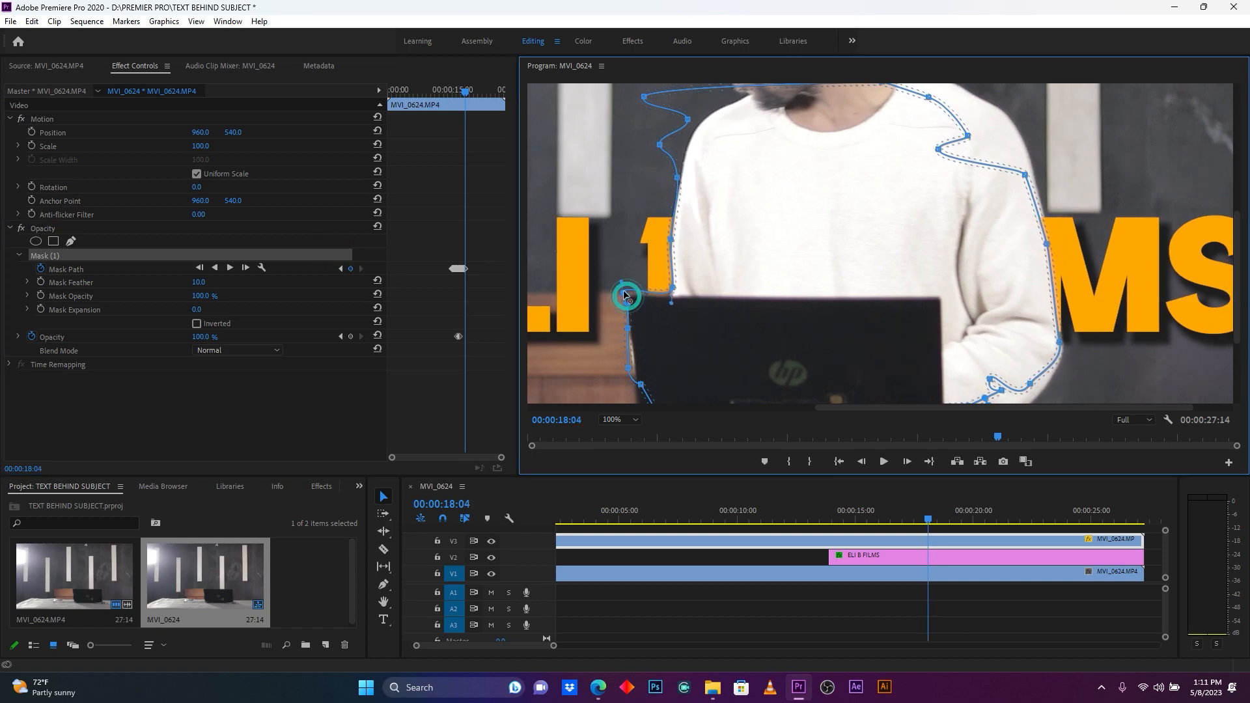
drag(1025, 175, 1034, 182)
click(317, 256)
drag(1060, 342, 1067, 342)
Step: At 00:00:18:06, extend the mask's FILMS-side arm and shoulder points outward and pull its ELI-side arm and shoulder points inward
key(Right)
key(Right)
drag(1060, 247, 1066, 282)
drag(1035, 184, 1045, 190)
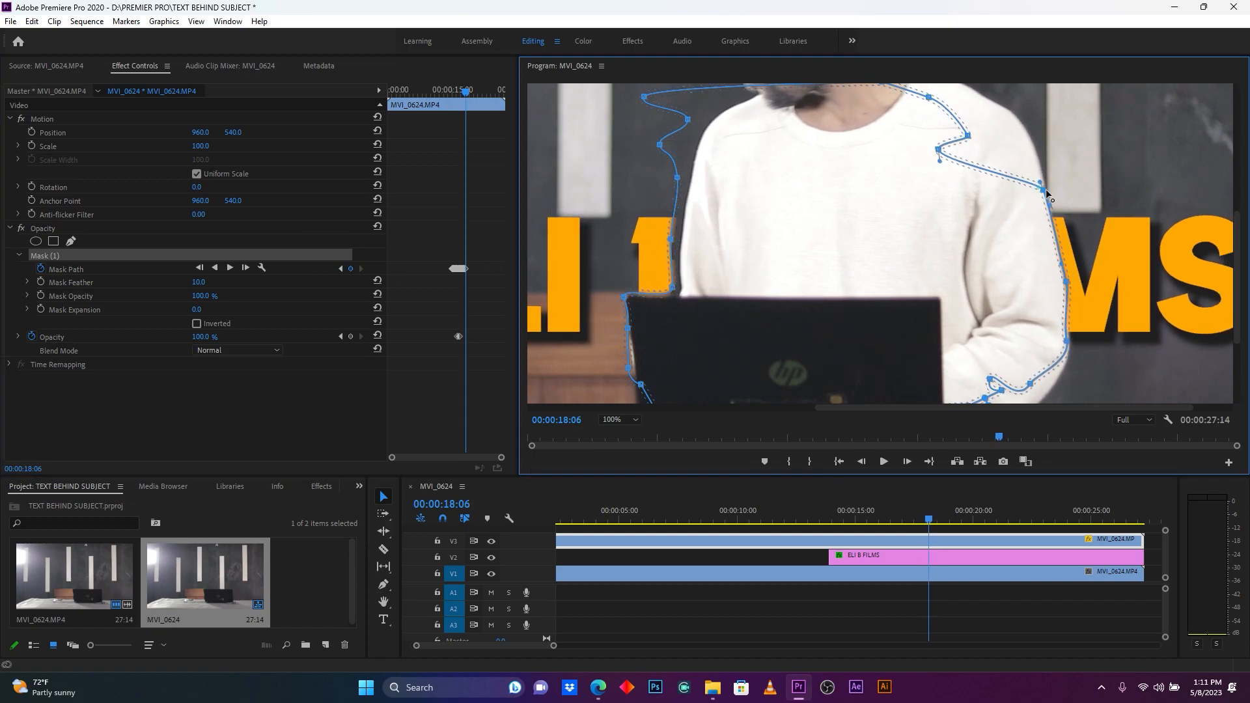
drag(678, 241, 682, 299)
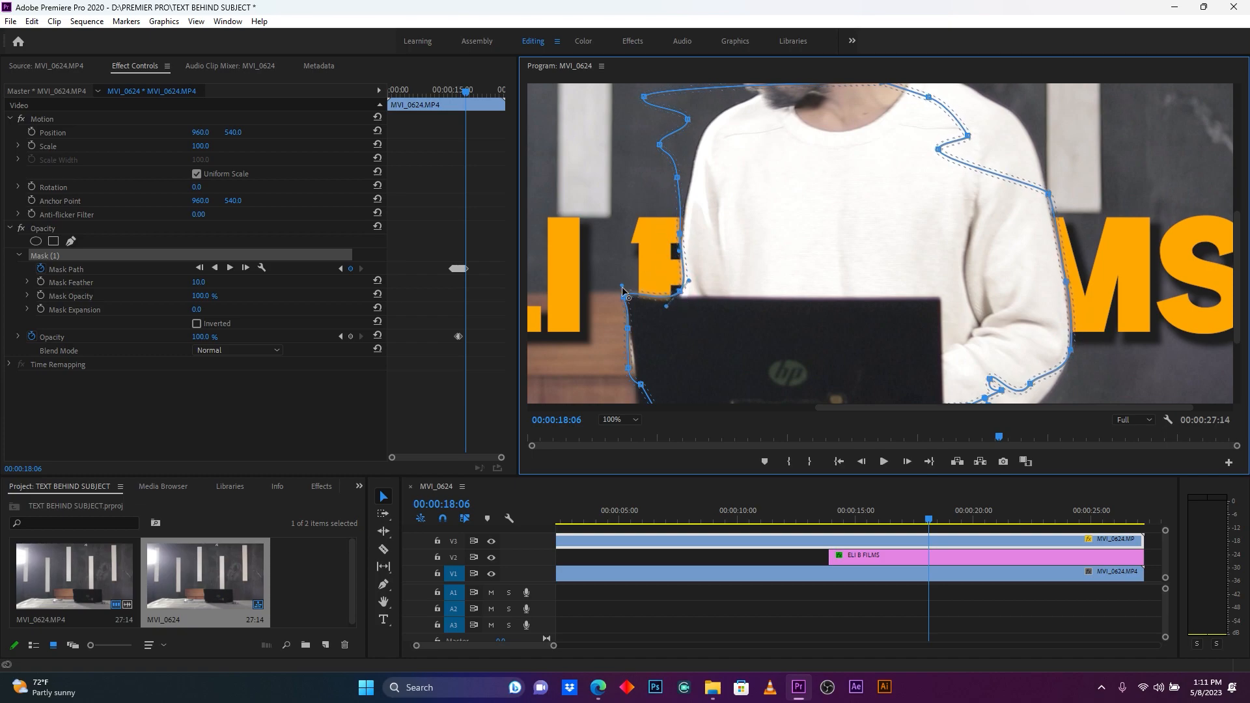
drag(677, 177, 689, 177)
Step: Shift both mask edges toward the FILMS side at 00:00:18:08 and 00:00:18:10 to follow the subject
key(Right)
key(Right)
key(Right)
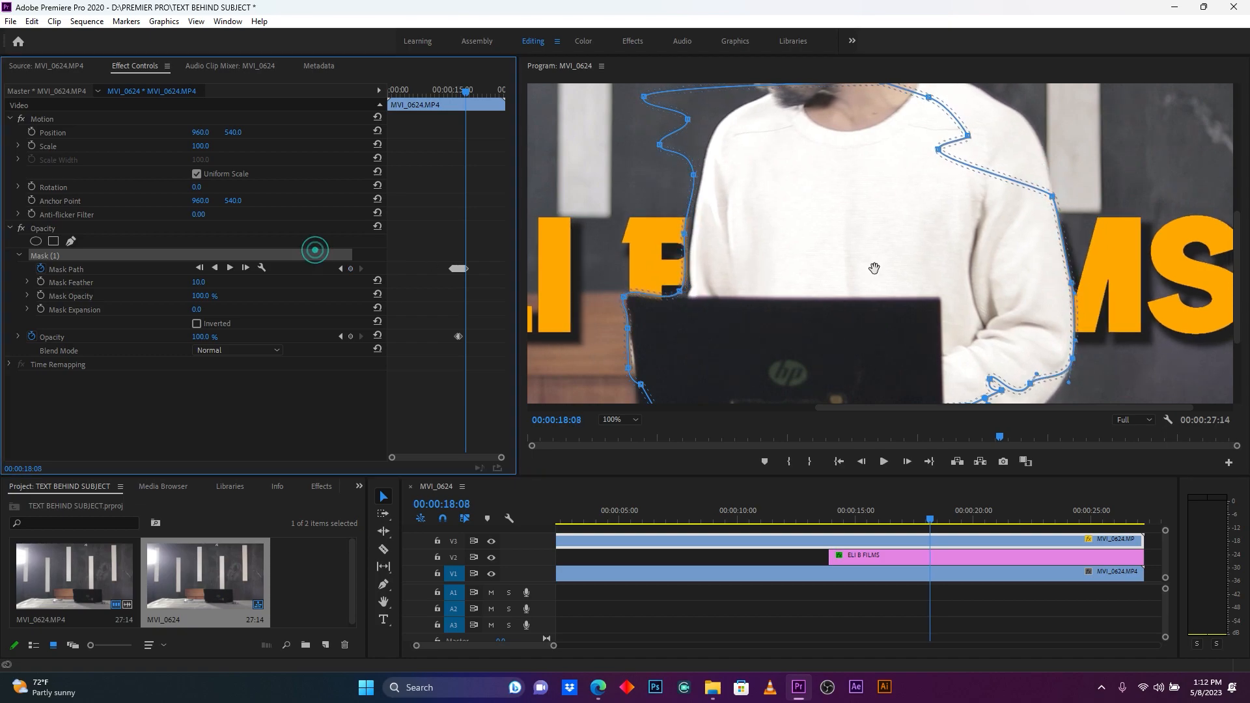
key(Right)
key(Right)
key(Right)
key(Right)
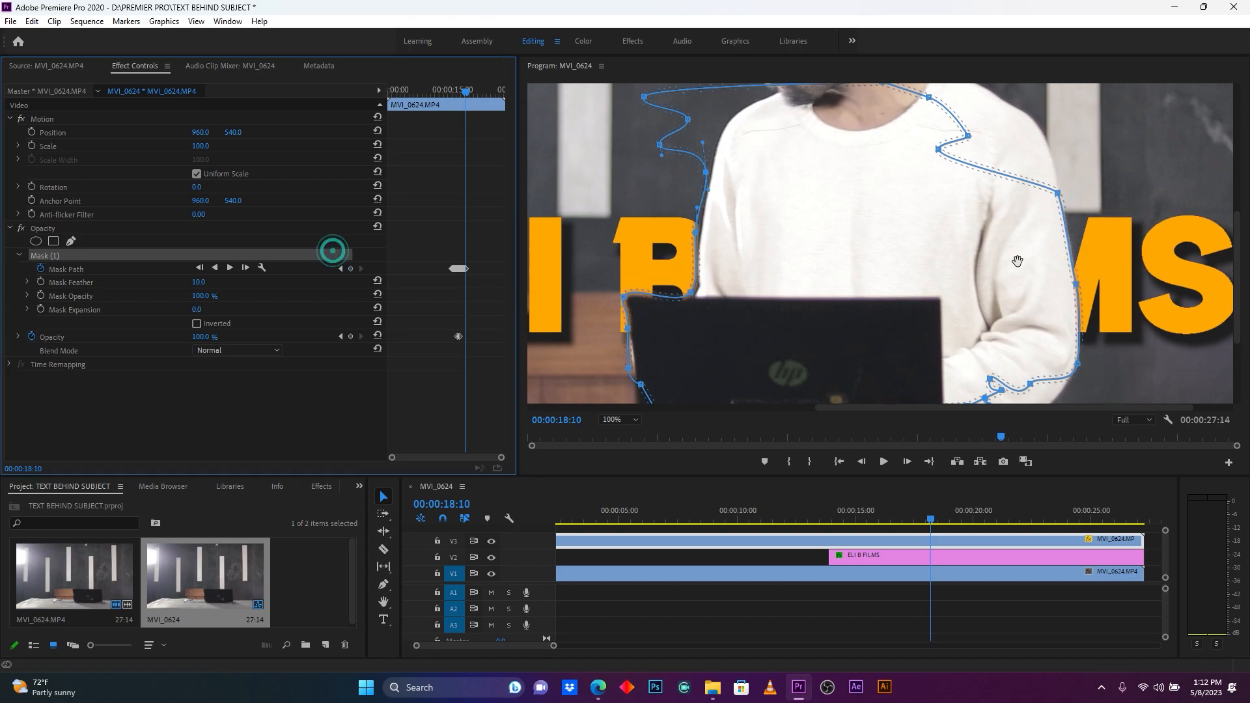
Step: Past 00:00:18:10, extend the mask's FILMS-side edge outward and pull its ELI-side arm points inward above the laptop
drag(1080, 283, 1084, 286)
drag(1065, 193, 1069, 191)
drag(1081, 364, 1086, 363)
drag(695, 232, 706, 232)
drag(690, 294, 708, 292)
drag(706, 232, 710, 236)
drag(708, 292, 705, 295)
Step: Before 00:00:18:17, nudge the mask's FILMS-side shoulder and arm points outward around the subject's sleeve
key(Right)
key(Right)
drag(1069, 191, 1075, 193)
drag(1085, 286, 1089, 287)
Step: At 00:00:18:17, extend the mask's FILMS-side elbow point outward and pull its ELI-side arm and laptop-edge points inward
key(Right)
key(Right)
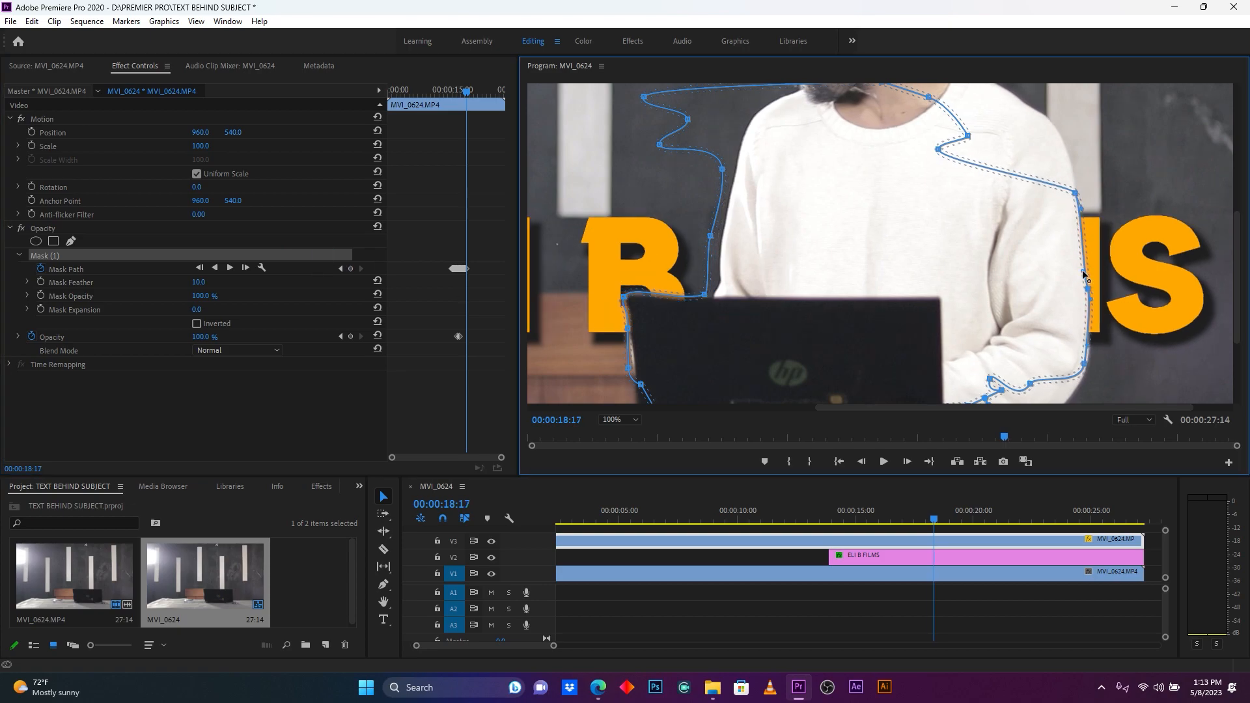
drag(1085, 364, 1093, 355)
drag(711, 236, 724, 239)
drag(705, 295, 711, 296)
Step: At 00:00:18:19, move the mask's FILMS-side shoulder and arm points outward to cover the subject's sleeve
key(Right)
key(Right)
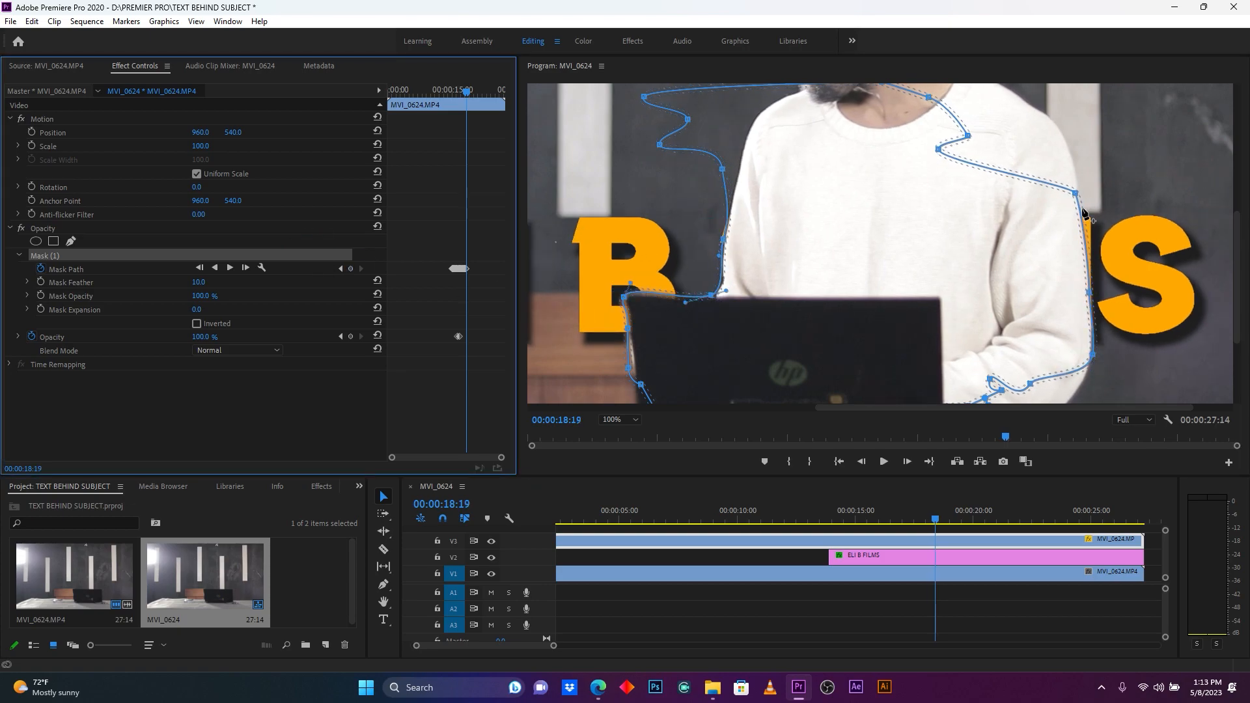
drag(1075, 192, 1080, 196)
drag(1089, 293, 1094, 295)
Step: From 00:00:18:23 to 00:00:18:27, pull the mask's FILMS-side shoulder point inward as the subject moves back
key(Right)
key(Right)
key(Right)
key(Right)
key(Right)
key(Right)
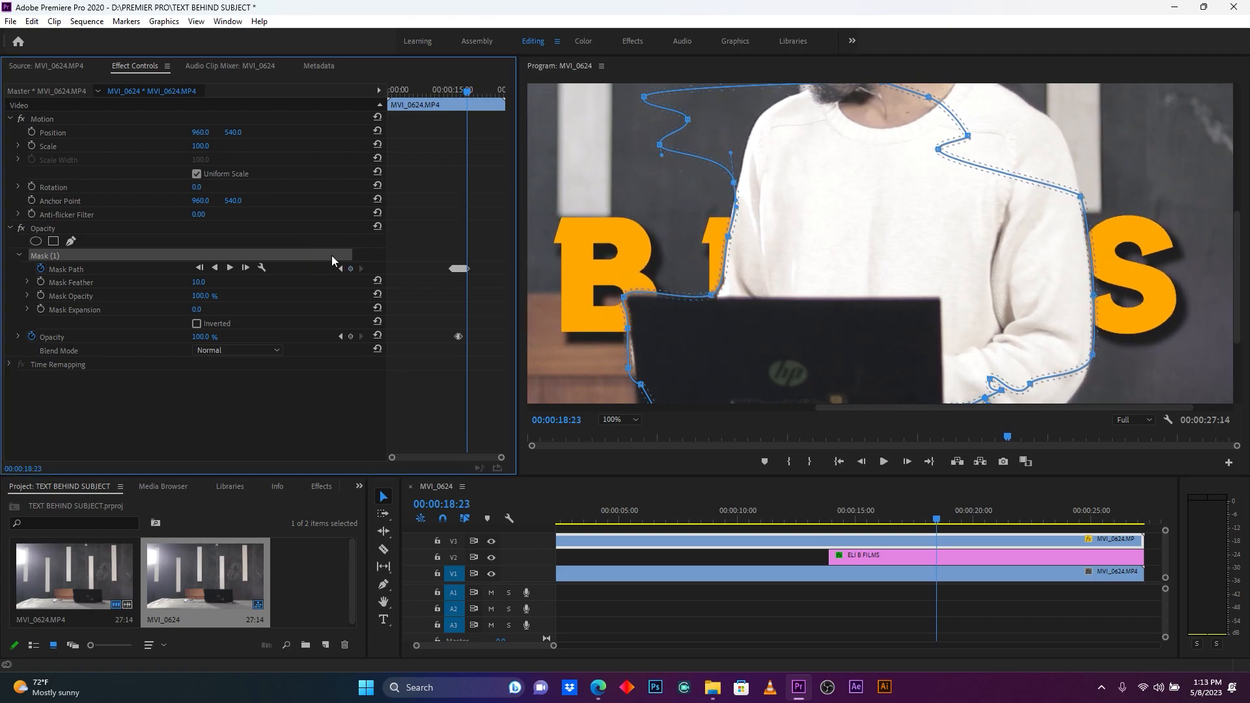
drag(1079, 194, 1072, 190)
key(Right)
key(Right)
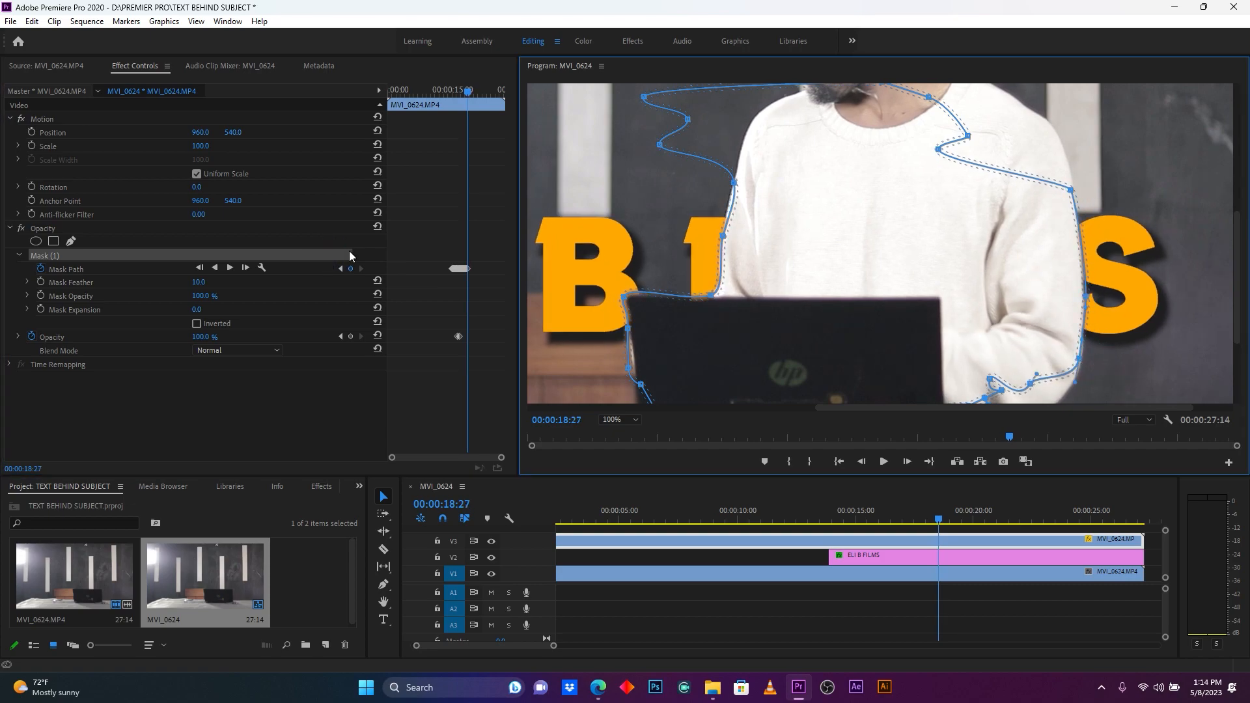
Step: Between 00:00:18:27 and 00:00:18:31, extend the mask's ELI-side arm and laptop-edge points outward and pull its FILMS-side arm point inward
click(350, 253)
key(Right)
key(Right)
drag(722, 235, 713, 238)
drag(710, 296, 701, 296)
drag(1085, 296, 1068, 301)
Step: At 00:00:18:31, move the mask's FILMS-side shoulder point inward and its ELI-side arm, shoulder and laptop-edge points outward
click(331, 252)
key(Right)
key(Right)
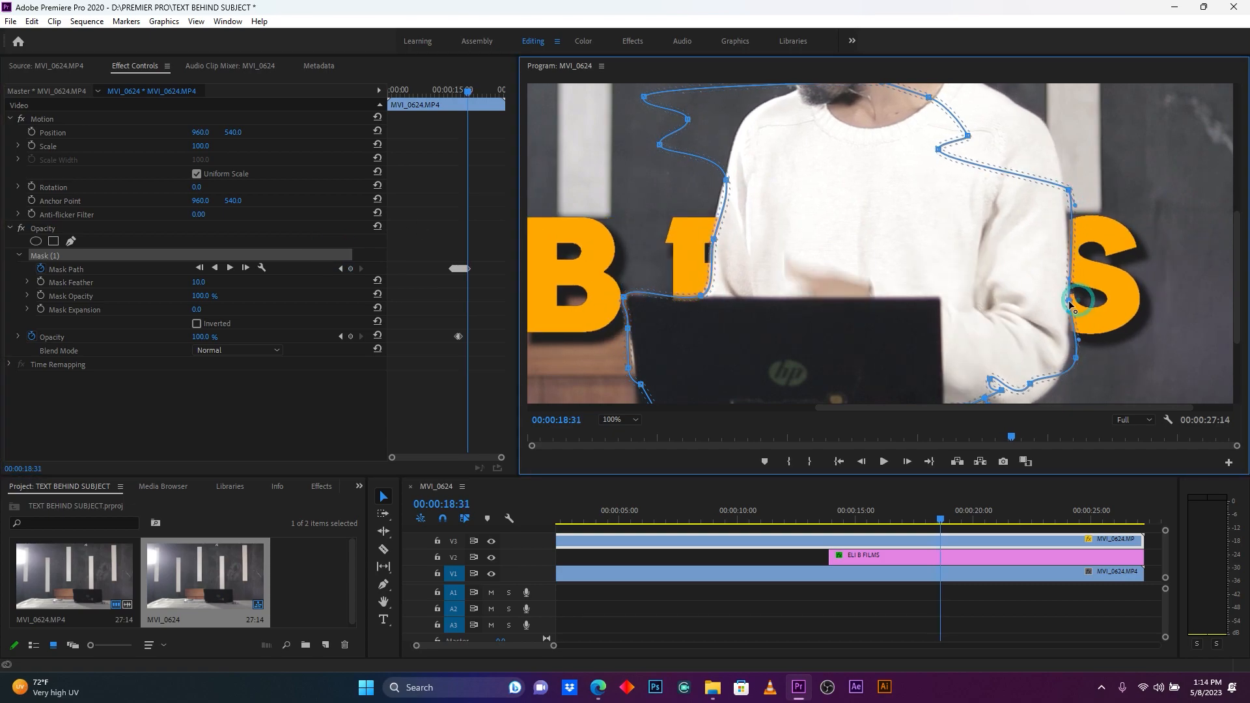
drag(1068, 190, 1063, 188)
drag(714, 239, 706, 239)
drag(727, 180, 722, 176)
drag(700, 296, 696, 295)
Step: At 00:00:18:33, pull the mask's FILMS-side arm, shoulder and elbow points inward to the subject
key(Right)
key(Right)
drag(1069, 300, 1059, 304)
drag(1063, 187, 1054, 184)
drag(1075, 357, 1056, 357)
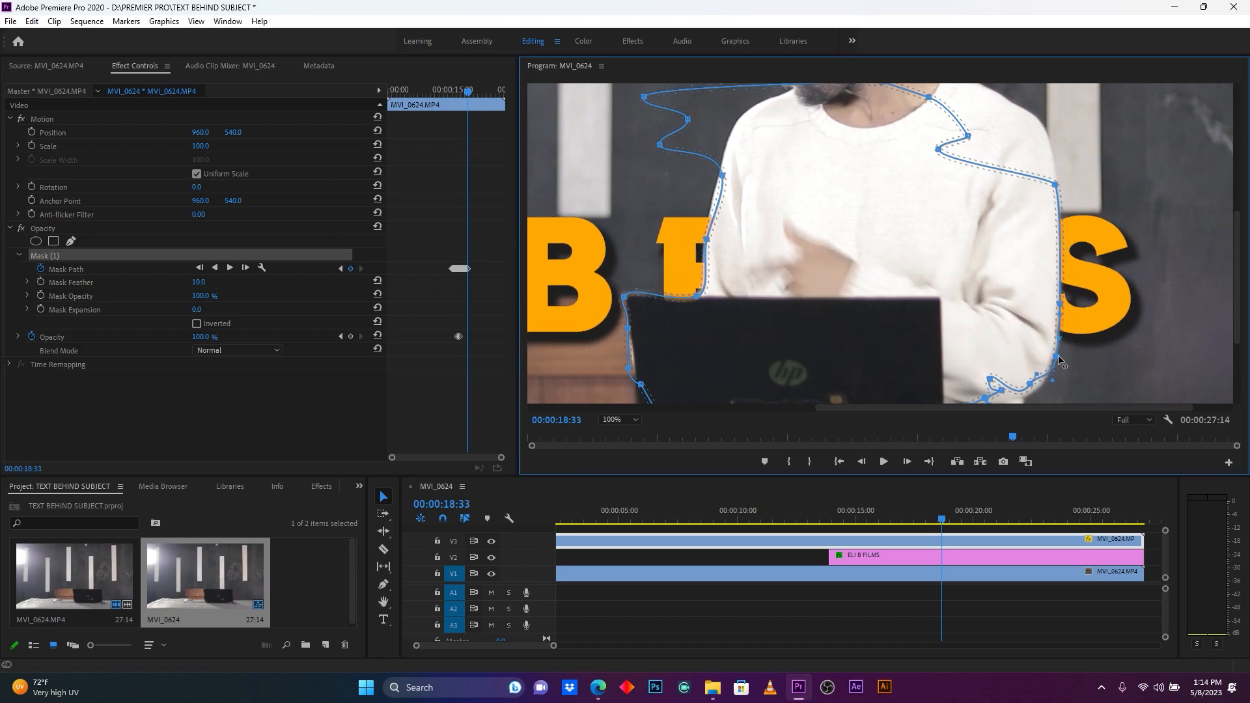
Step: Two frames past 00:00:18:33, extend the mask's ELI-side arm, shoulder and laptop-edge points outward and pull its whole FILMS-side edge inward
key(Right)
key(Right)
drag(707, 239, 693, 244)
drag(723, 175, 708, 174)
drag(696, 295, 682, 294)
drag(1056, 356, 1041, 355)
drag(1060, 304, 1050, 304)
drag(1054, 185, 1050, 183)
Step: At 00:00:18:37, pull the mask's FILMS-side arm, elbow and shoulder points inward and extend its ELI-side arm and shoulder points outward
key(Right)
key(Right)
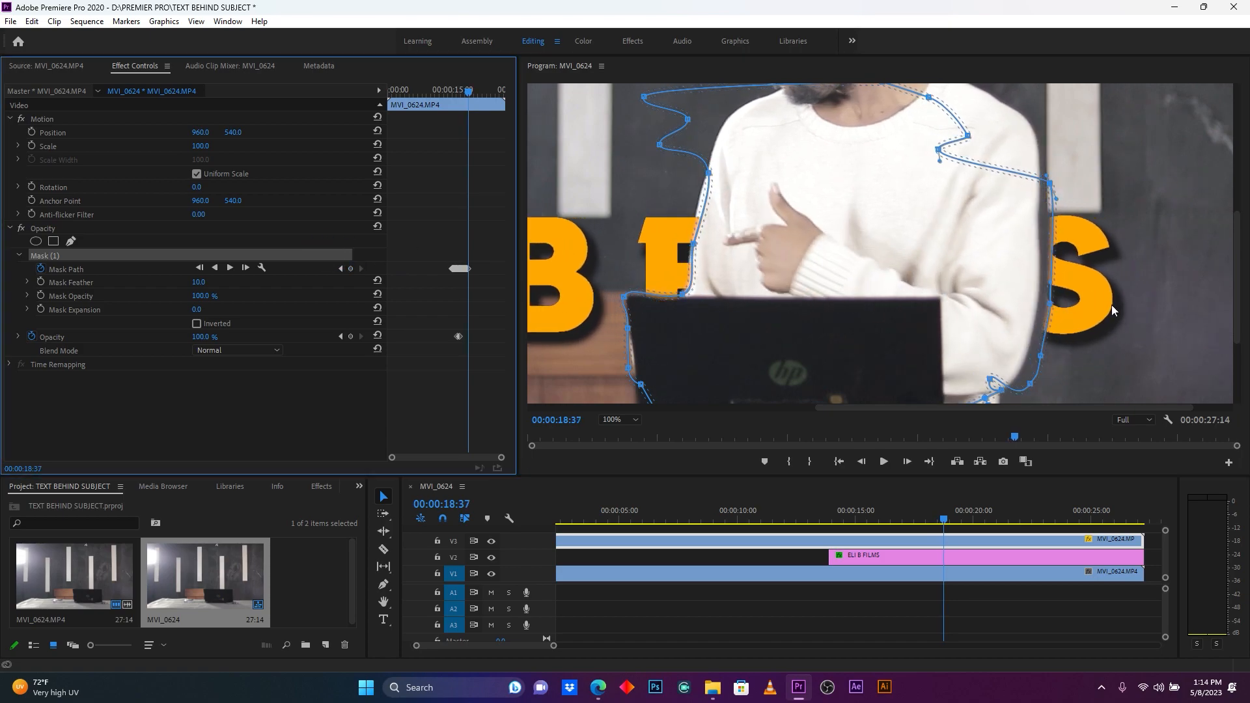
drag(1050, 304, 1039, 304)
drag(1040, 355, 1026, 357)
drag(1050, 183, 1036, 181)
drag(693, 243, 685, 246)
drag(709, 173, 702, 170)
Step: At 00:00:18:39, move the mask's FILMS-side arm point inward and its ELI-side arm, laptop-edge and shoulder points outward
click(339, 255)
key(Right)
key(Right)
drag(1039, 304, 1027, 304)
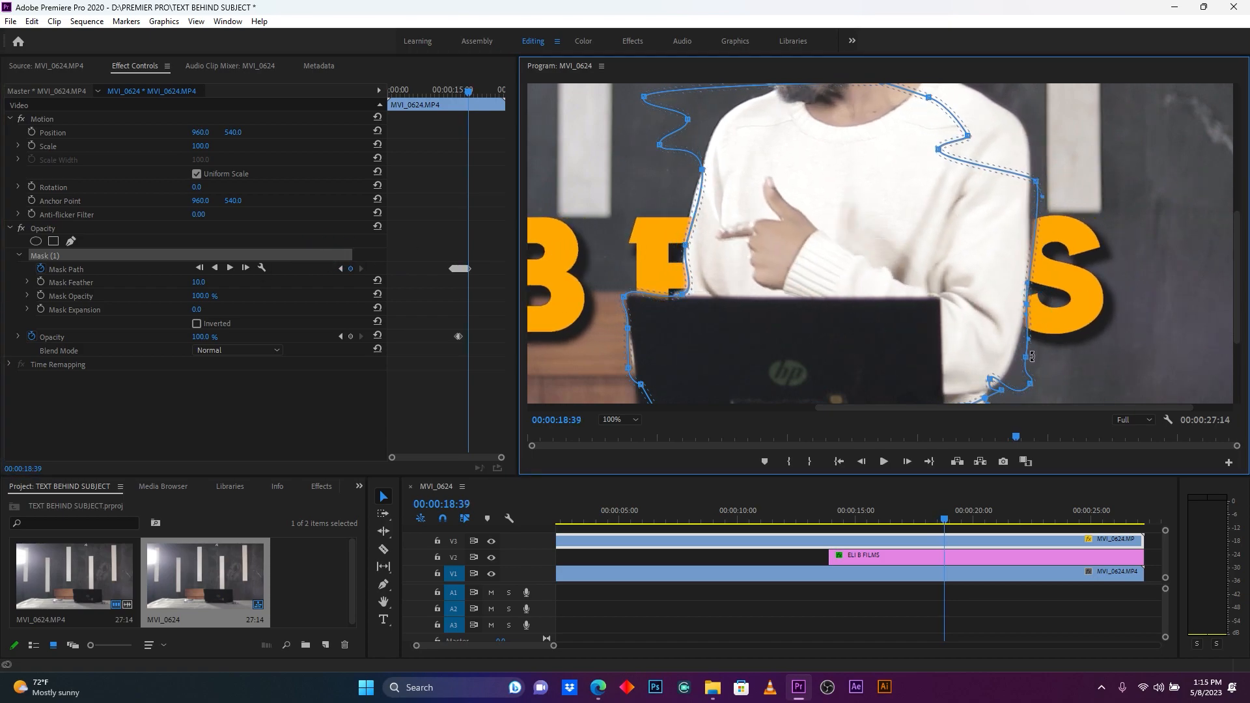
drag(686, 246, 682, 242)
drag(683, 294, 670, 294)
drag(702, 170, 696, 164)
Step: At 00:00:18:41, pull the mask's FILMS-side arm and elbow points inward and extend its ELI-side arm, shoulder and laptop-edge points outward
click(309, 252)
key(Right)
key(Right)
drag(1026, 304, 1018, 304)
drag(1014, 356, 1003, 358)
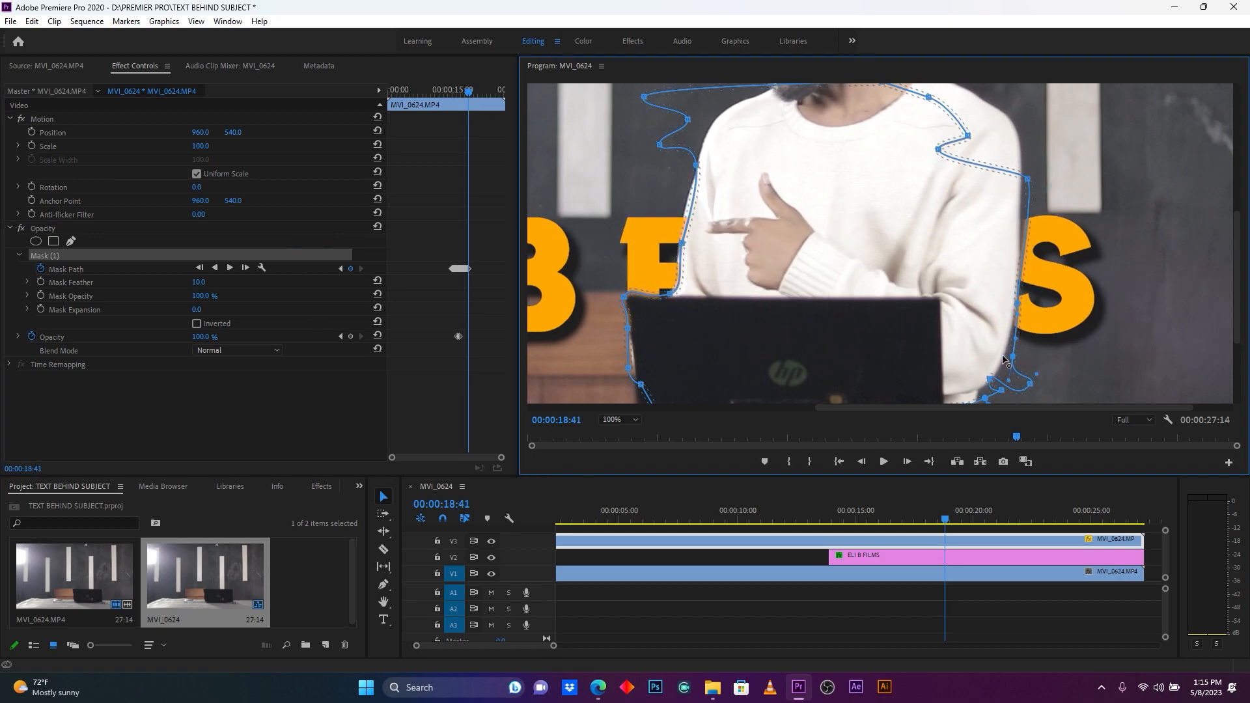
drag(682, 243, 678, 242)
drag(696, 165, 693, 163)
drag(670, 294, 665, 295)
Step: At 00:00:18:43, extend the mask's ELI-side arm, shoulder and laptop-edge points outward around the subject
click(319, 254)
key(Right)
key(Right)
drag(677, 242, 670, 241)
drag(692, 163, 686, 161)
drag(665, 294, 656, 295)
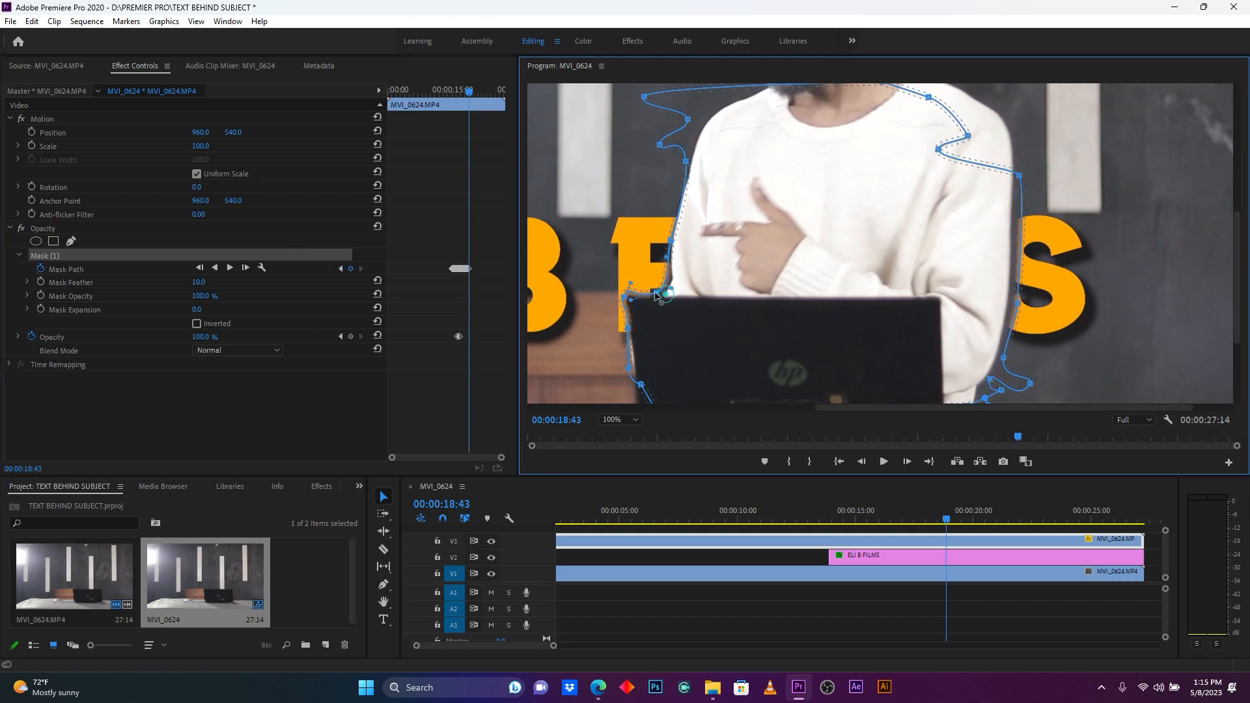
Step: Pull the mask's right shoulder point inward at 00:00:18:43 and extend its left arm point outward at 00:00:18:45
drag(1016, 176, 1007, 178)
click(321, 252)
key(Right)
key(Right)
drag(671, 241, 656, 241)
Step: At 00:00:18:47, extend the mask's left arm and laptop-edge points outward and pull its right arm, shoulder and elbow points inward
click(333, 254)
key(Right)
key(Right)
drag(685, 167, 677, 168)
drag(659, 295, 654, 295)
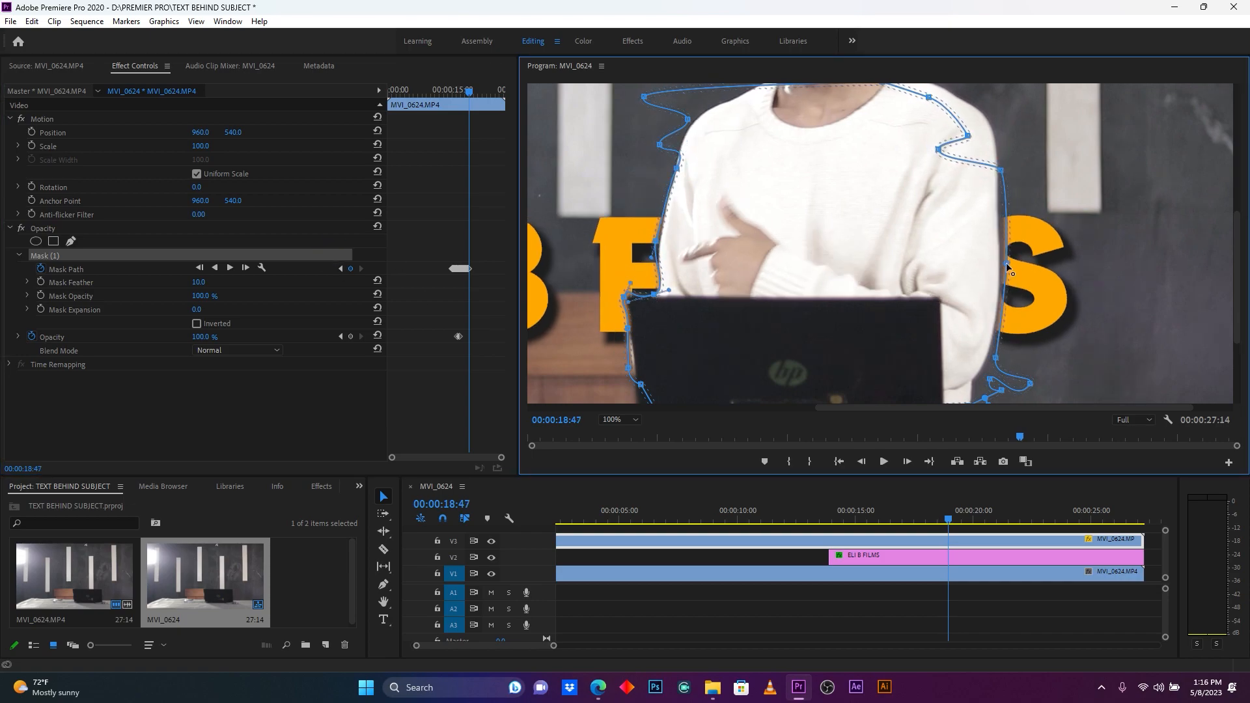
drag(1006, 263, 999, 257)
drag(1007, 178, 996, 161)
drag(995, 358, 994, 356)
Step: At 00:00:18:49, extend the mask's left laptop-edge point outward to follow the subject's arm
click(325, 254)
key(Right)
key(Right)
drag(654, 294, 617, 300)
Step: At 00:00:19:01, extend the mask's left laptop-edge, arm and shoulder points outward and pull its two right arm points inward
click(325, 254)
key(Right)
key(Right)
drag(649, 291, 642, 290)
drag(652, 238, 646, 240)
drag(669, 168, 656, 173)
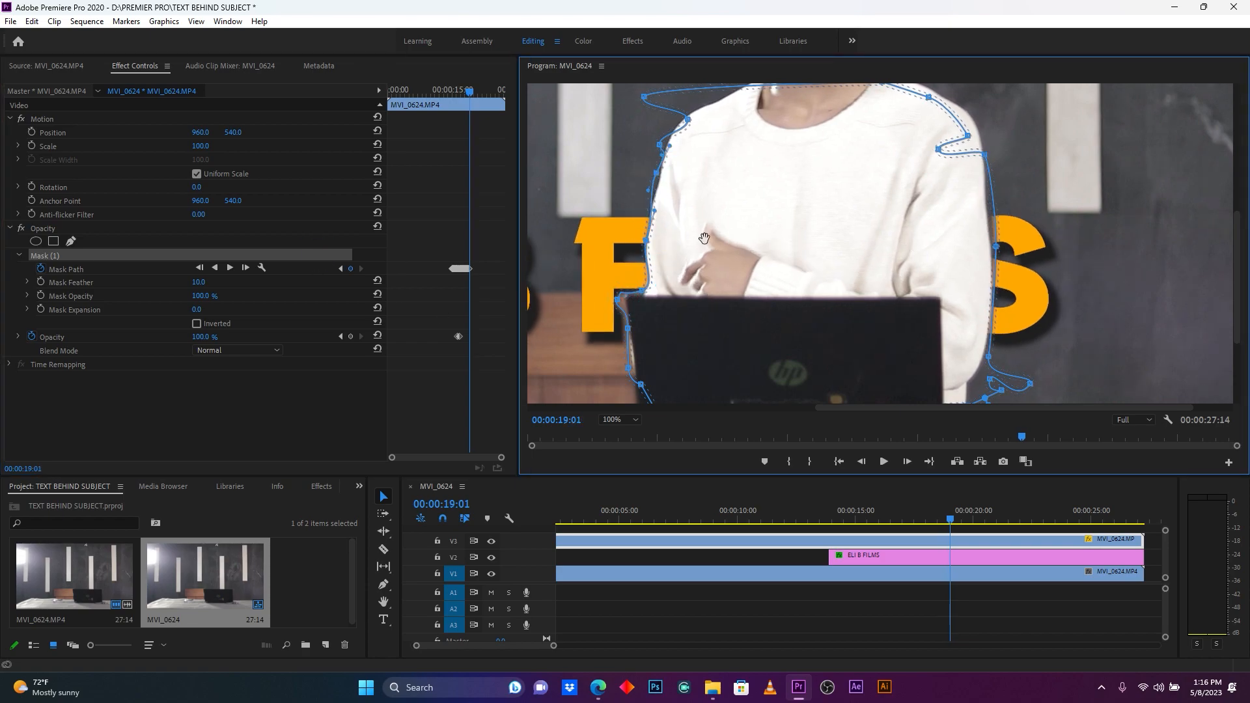
drag(998, 256, 992, 250)
drag(990, 199, 984, 199)
Step: At 00:00:19:03, move the mask's left laptop-edge and arm points slightly outward
click(326, 254)
key(Right)
key(Right)
drag(643, 290, 636, 293)
drag(646, 240, 641, 241)
Step: At 00:00:19:05, extend the mask's left points beside and above the laptop outward and pull its right arm points inward
click(326, 255)
key(Right)
key(Right)
drag(627, 328, 614, 344)
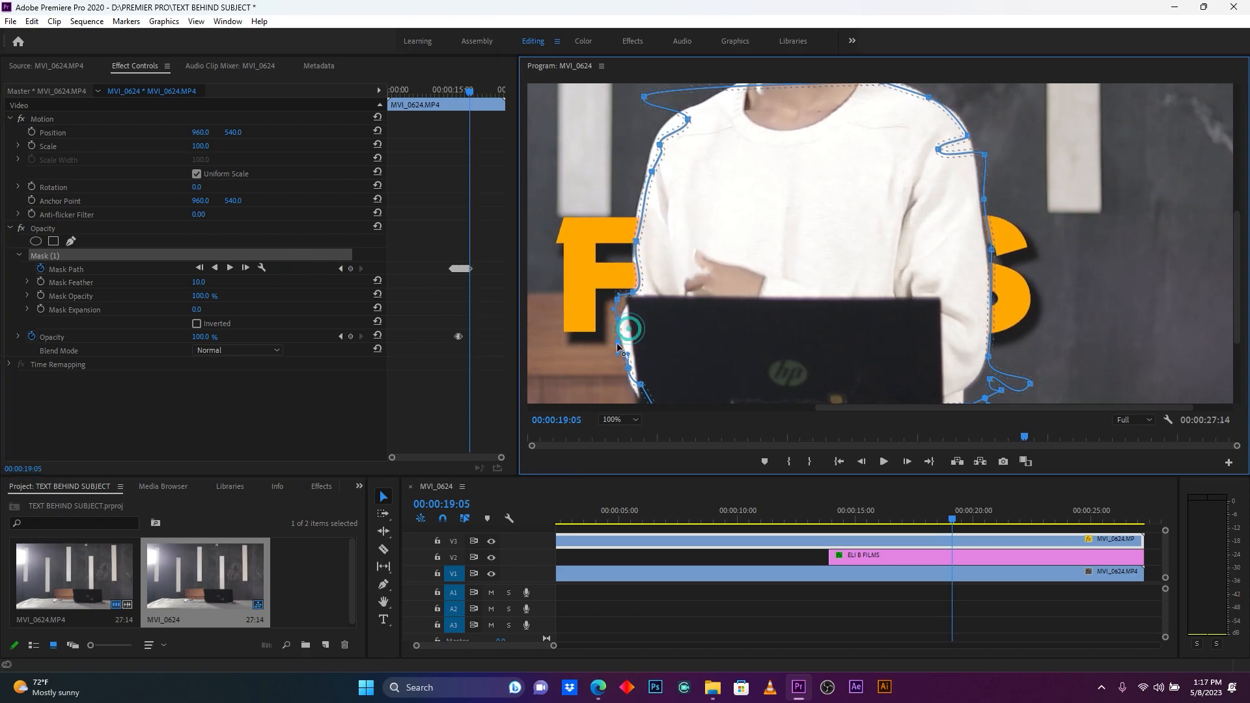
drag(633, 294, 624, 293)
drag(991, 250, 989, 250)
drag(984, 199, 978, 200)
Step: At 00:00:19:07, extend the mask's left elbow and arm points outward around the sleeve and adjust the left shoulder point
click(325, 254)
key(Right)
key(Right)
drag(623, 293, 598, 378)
drag(631, 241, 622, 242)
drag(639, 173, 638, 172)
Step: At 00:00:19:11, extend the mask's left arm and shoulder points and its right elbow point outward
click(496, 233)
key(Right)
key(Right)
key(Right)
key(Right)
drag(622, 242, 613, 239)
drag(638, 171, 633, 163)
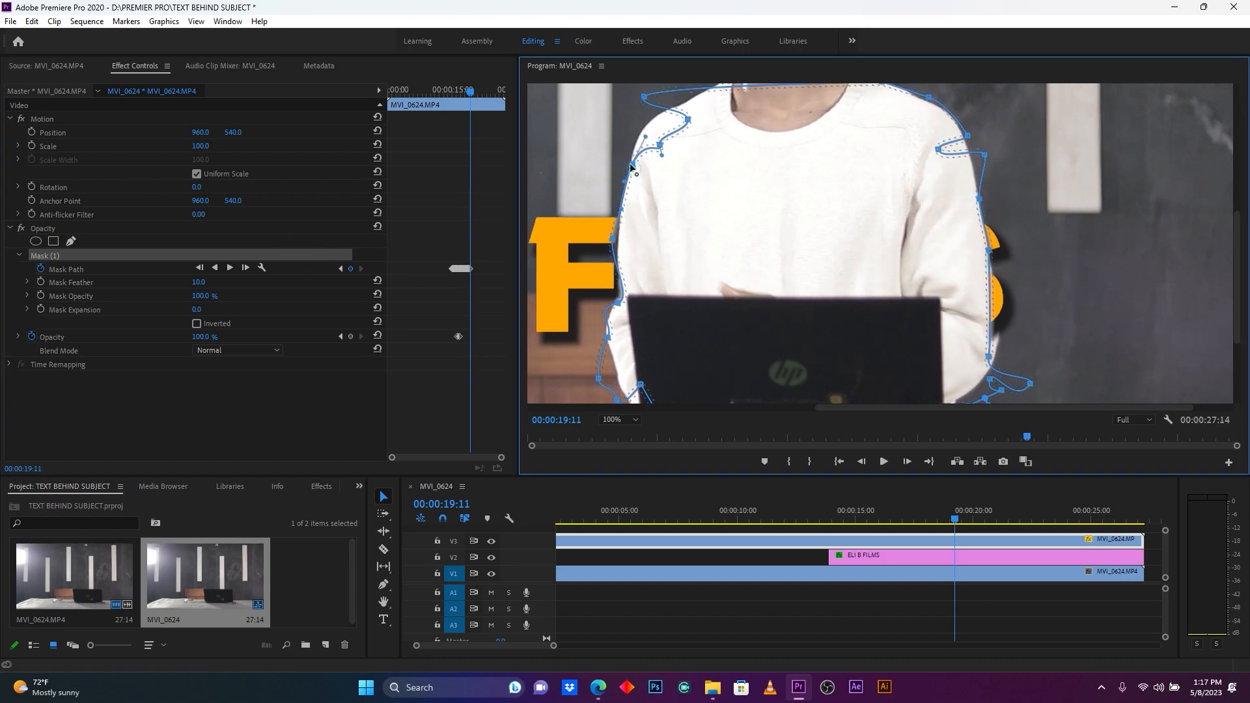
drag(989, 357, 996, 355)
Step: Move the mask's left elbow point outward at 00:00:19:13 and nudge its right arm point upward at 00:00:19:15
key(Right)
key(Right)
drag(618, 303, 611, 300)
click(326, 255)
key(Right)
key(Right)
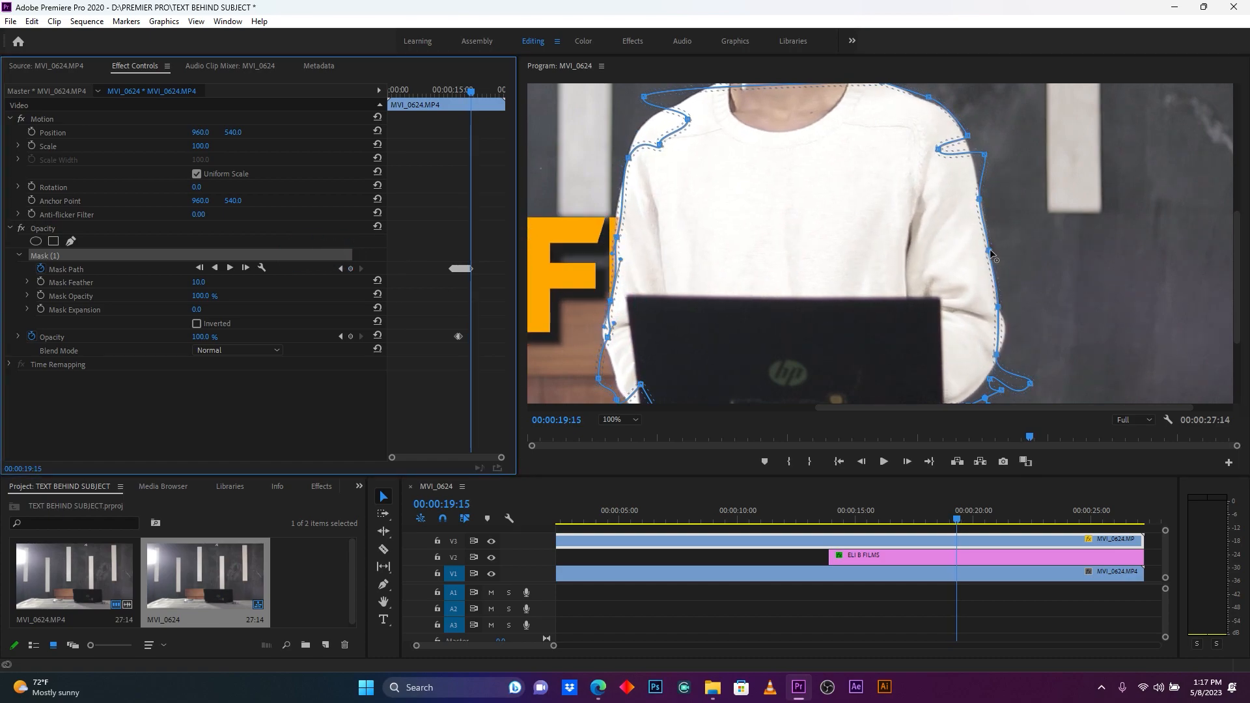
drag(989, 251, 989, 248)
Step: At 00:00:19:17, adjust the mask's left upper-arm and elbow points to fit the subject's sleeve
key(Right)
key(Right)
click(613, 235)
drag(613, 235, 610, 236)
drag(607, 337, 601, 345)
Step: Six frames after 00:00:19:17, pull the mask's left shoulder point inward to the subject's edge
click(339, 256)
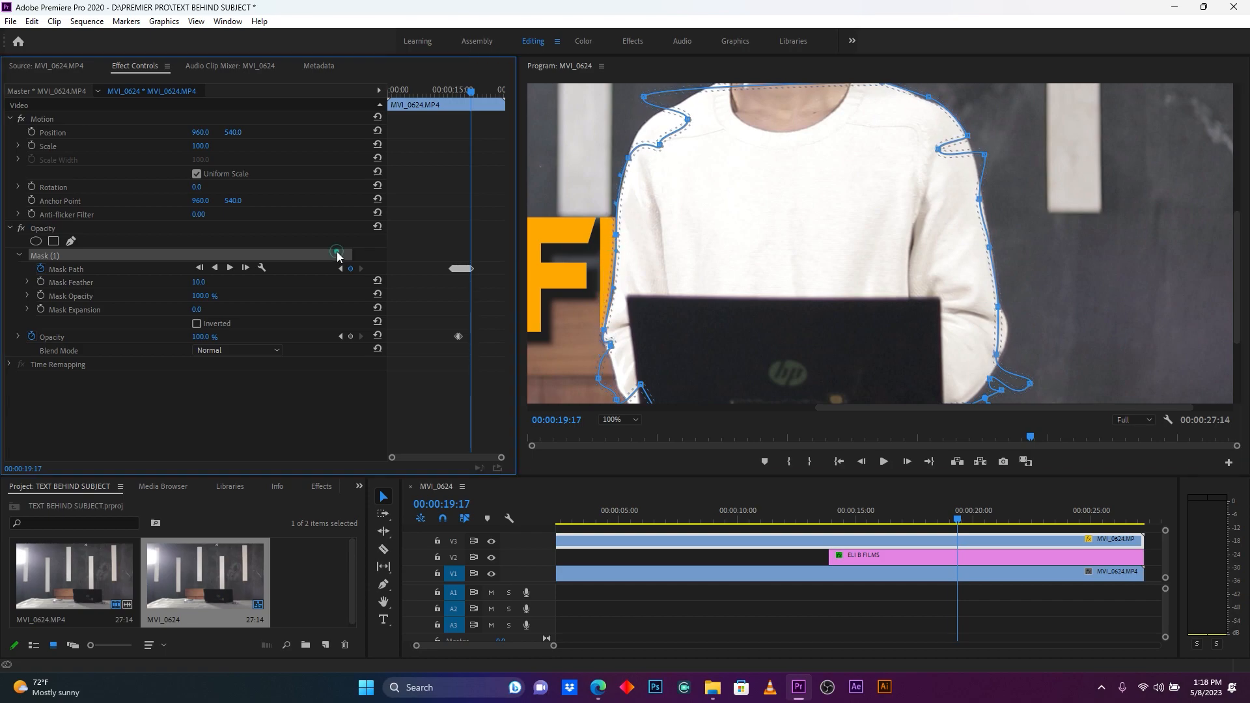
key(Right)
key(Right)
key(Right)
key(Right)
key(Right)
key(Right)
drag(629, 158, 638, 165)
Step: Two frames on, pull the mask's left upper-arm point inward and set the arm point below it
click(326, 255)
key(Right)
key(Right)
drag(611, 236, 640, 226)
click(627, 267)
Step: Frame by frame, pull the mask's left mid-arm point inward and bring its elbow point in to the laptop's top edge
click(332, 255)
key(Right)
key(Right)
drag(627, 267, 637, 273)
click(333, 255)
key(Right)
key(Right)
drag(611, 328, 652, 289)
Step: At 00:00:19:32, pull the mask's left arm and shoulder points slightly inward
click(332, 255)
key(Right)
key(Right)
key(Right)
key(Left)
key(Left)
drag(650, 220, 652, 219)
drag(660, 160, 663, 161)
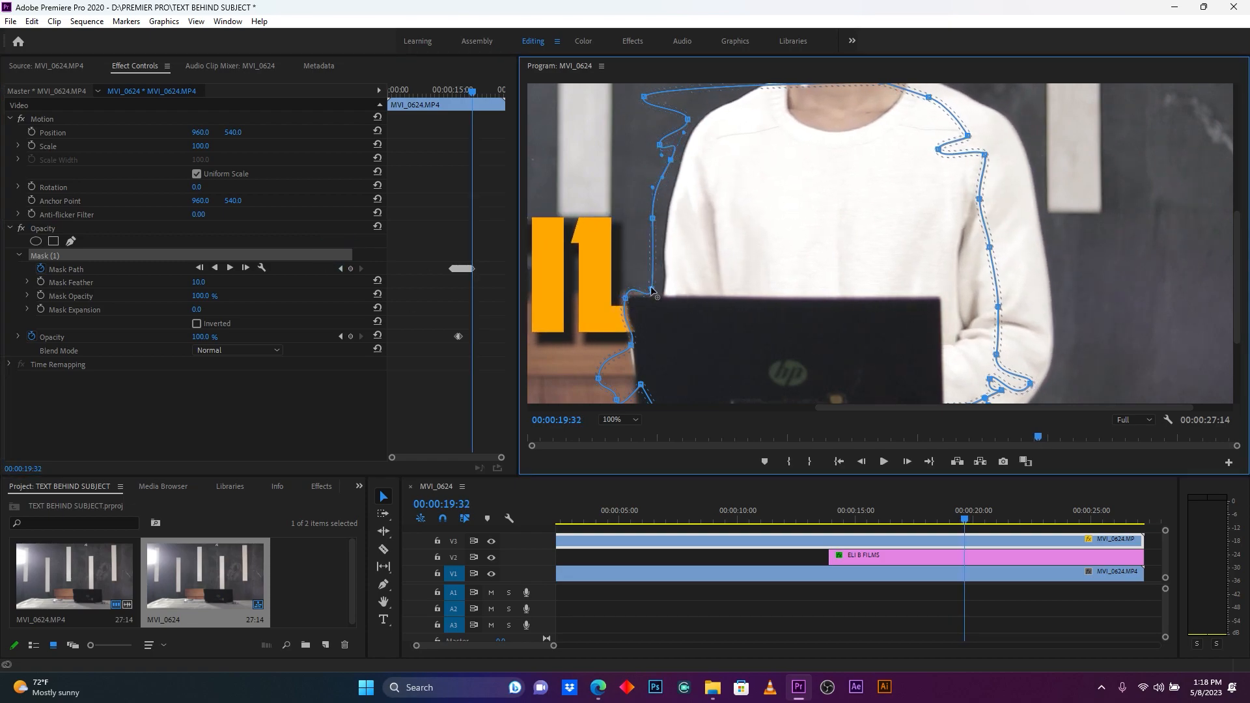
Step: At 00:00:19:34, pull the mask's left point inward along the laptop's top edge to the subject's arm
click(333, 255)
key(Right)
key(Right)
drag(660, 290, 694, 294)
Step: A few frames past 00:00:19:34, pull the mask's left arm point inward to uncover the title beside the subject
click(321, 254)
key(Right)
key(Right)
click(321, 257)
key(Right)
key(Right)
click(321, 259)
drag(678, 214, 712, 206)
Step: Over the following frames up to 00:00:19:44, pull the mask's left laptop-edge and arm points further inward
key(Right)
key(Right)
drag(694, 294, 706, 292)
key(Right)
key(Right)
drag(713, 204, 721, 202)
drag(713, 291, 724, 292)
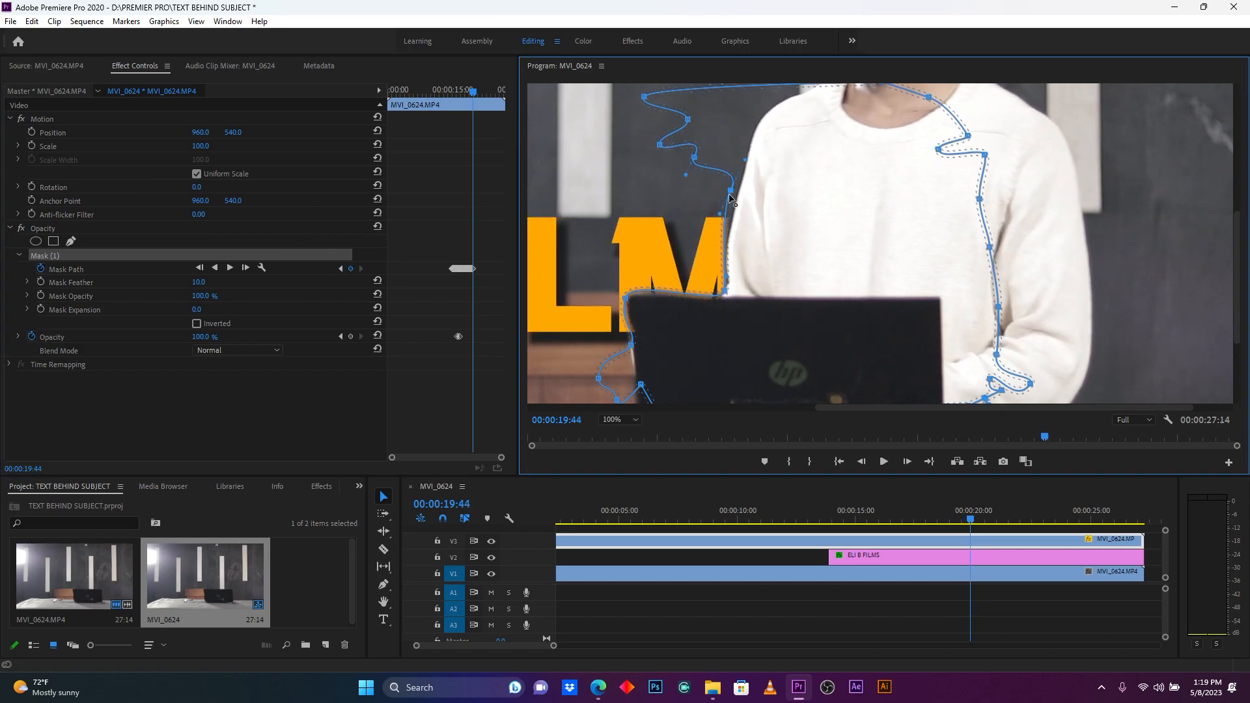
Step: At 00:00:19:46, pull the mask's left arm point inward to the subject's sleeve
click(318, 254)
key(Right)
key(Right)
drag(731, 192, 761, 193)
Step: Examine how the mask fits the subject frame by frame up to 00:00:20:06
click(318, 252)
key(Right)
key(Right)
click(315, 249)
key(Right)
key(Right)
click(253, 256)
key(Right)
key(Right)
key(Right)
key(Right)
key(Right)
key(Right)
drag(674, 232, 904, 223)
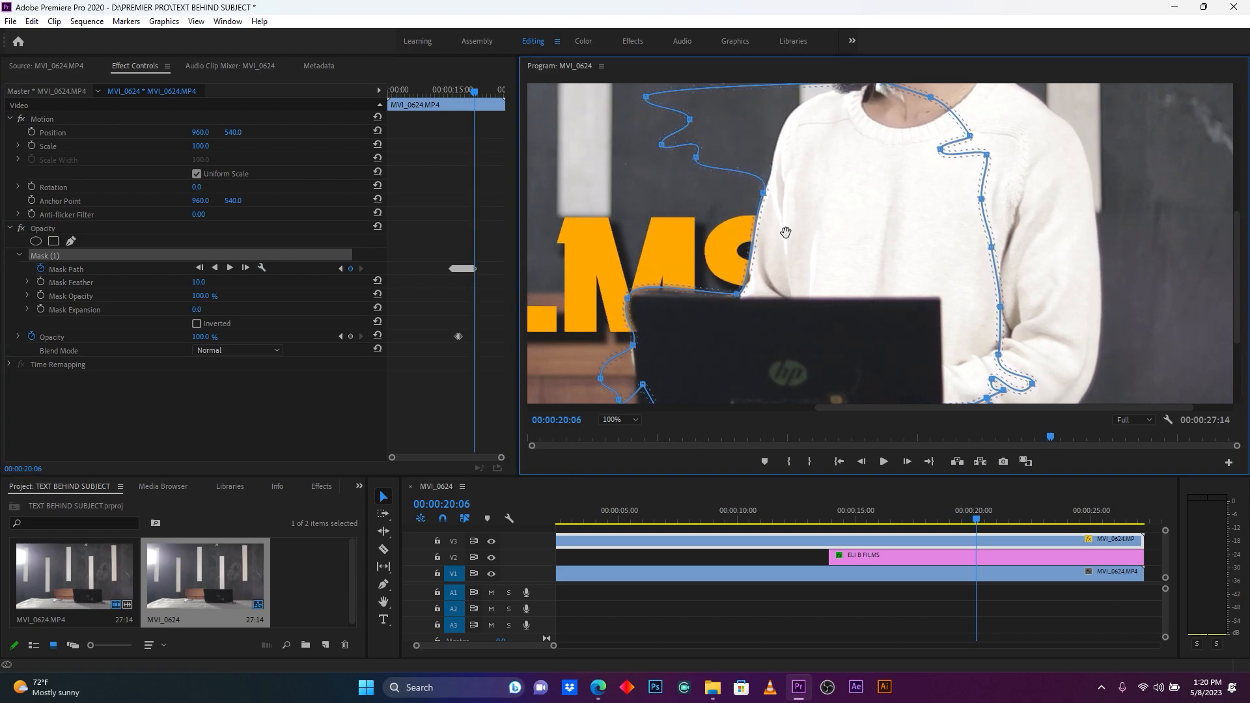
Step: At 00:00:20:15, extend the mask's left arm and laptop-edge points outward to cover the subject's sleeve
click(319, 254)
key(Right)
key(Right)
key(Right)
key(Right)
key(Right)
key(Right)
key(Right)
key(Right)
key(Right)
drag(763, 193, 746, 196)
drag(737, 294, 723, 296)
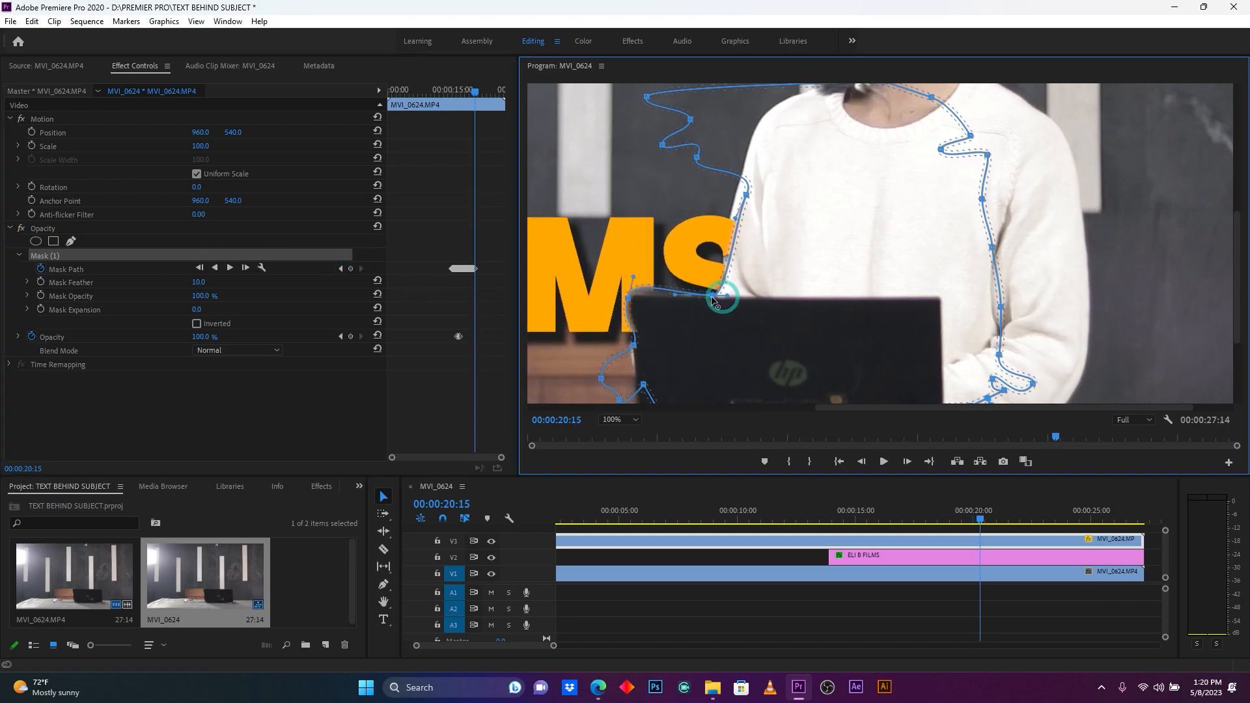
Step: Two frames on from 00:00:20:15, pull the mask's left arm point outward to the subject's sleeve
click(325, 256)
key(Right)
key(Right)
drag(747, 197, 661, 201)
Step: Work through the frames up to 00:00:20:29, keeping the mask's left arm and laptop-edge points outside the subject's sleeve
click(345, 258)
key(Right)
key(Right)
click(326, 257)
key(Right)
key(Right)
click(329, 258)
key(Right)
key(Right)
click(324, 258)
key(Right)
key(Right)
click(306, 255)
key(Right)
key(Right)
click(318, 254)
key(Right)
key(Right)
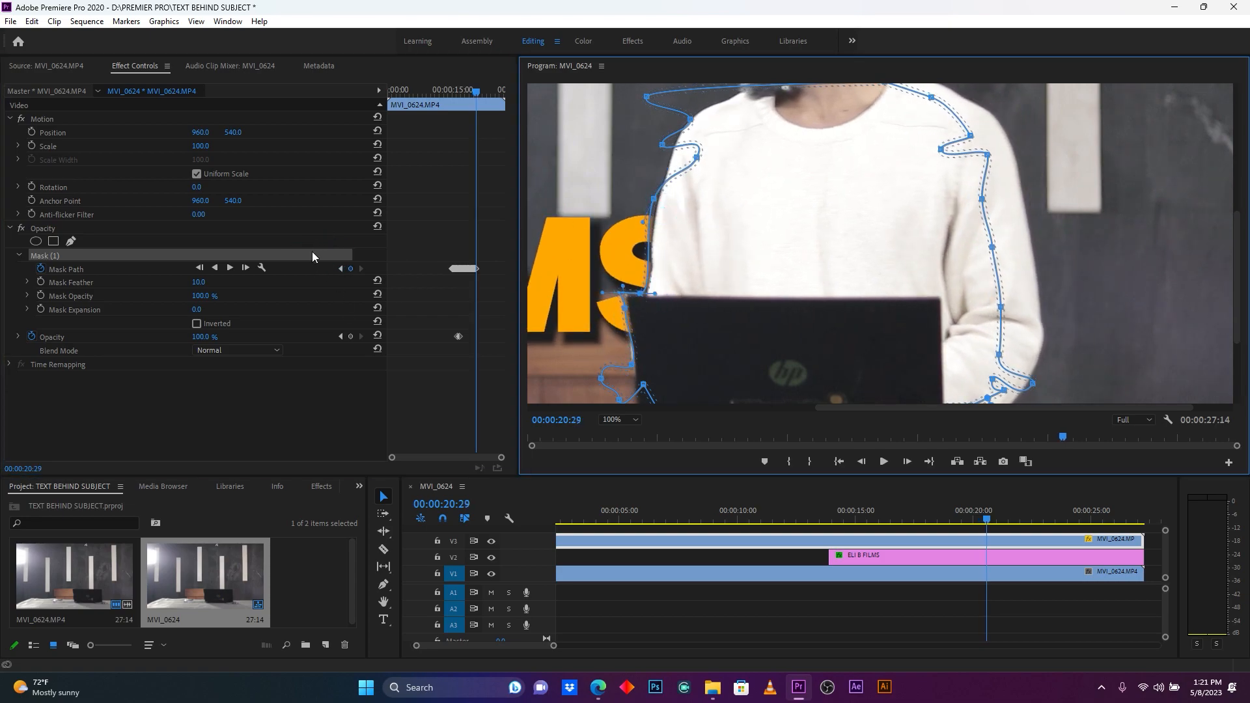
Step: From 00:00:20:31, move the mask's lower-left, laptop-edge and shoulder points outward to follow the subject's arm
click(312, 253)
key(Right)
key(Right)
drag(619, 402, 605, 399)
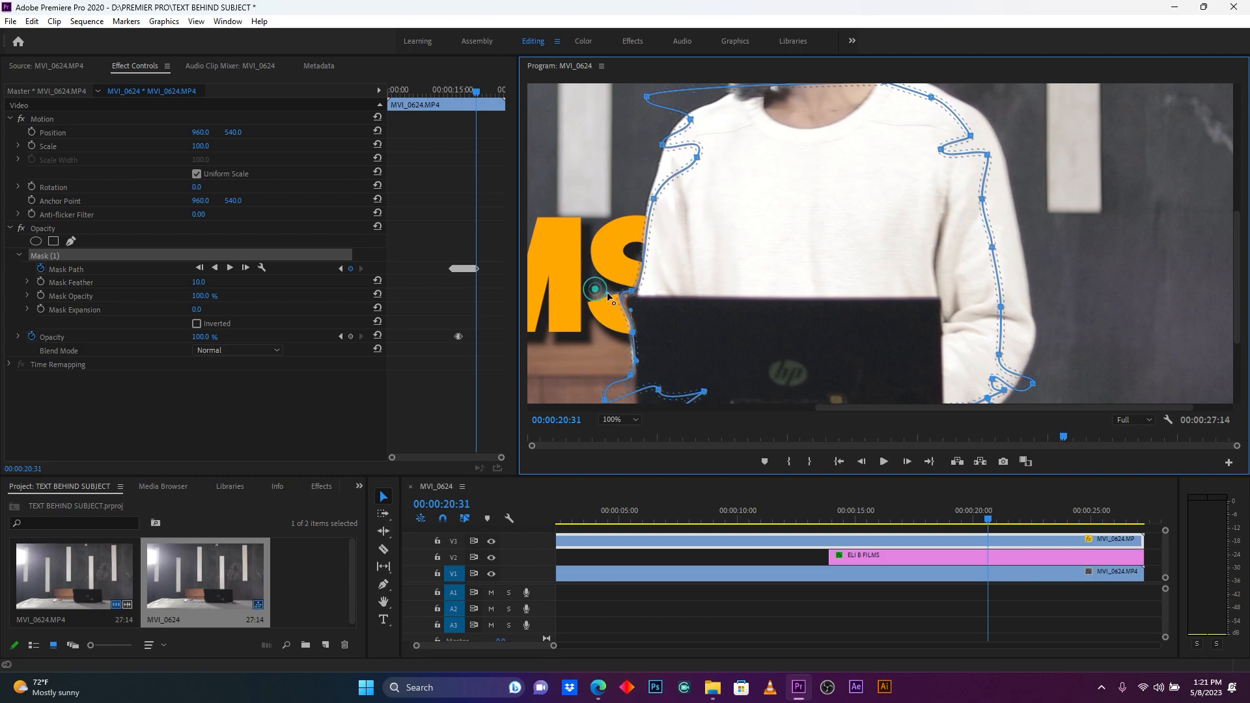
click(315, 255)
key(Right)
key(Right)
drag(634, 332, 618, 336)
drag(654, 199, 625, 190)
Step: Over the following frames, pull the mask's left forearm and shoulder points further outward as the sleeve moves
click(316, 254)
key(Right)
key(Right)
click(330, 254)
key(Right)
key(Right)
drag(617, 336, 612, 339)
click(322, 255)
key(Right)
key(Right)
drag(625, 189, 619, 189)
drag(612, 339, 598, 343)
Step: At 00:00:20:47, nudge the mask's left arm point slightly inward to the edge of the subject's sleeve
key(Right)
key(Right)
drag(960, 409, 864, 408)
click(315, 255)
key(Right)
key(Right)
key(Right)
key(Right)
key(Right)
key(Right)
key(Right)
key(Right)
key(Right)
key(Right)
key(Right)
key(Right)
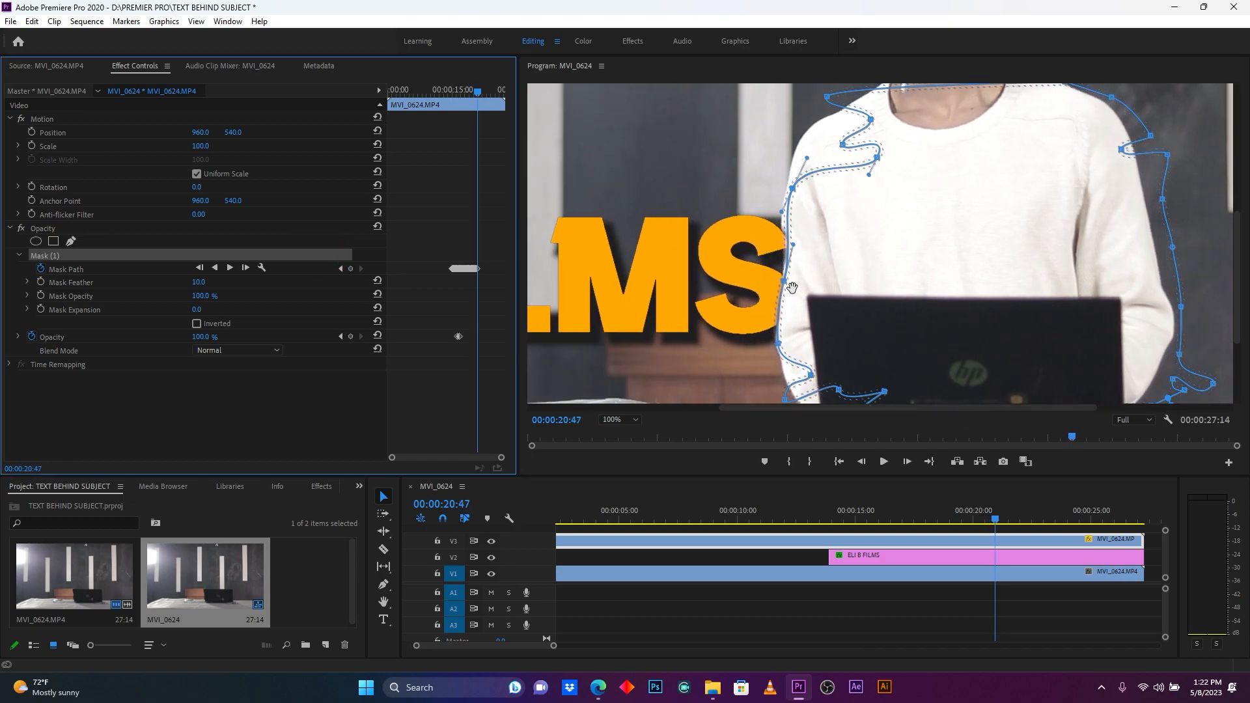
drag(783, 282, 786, 281)
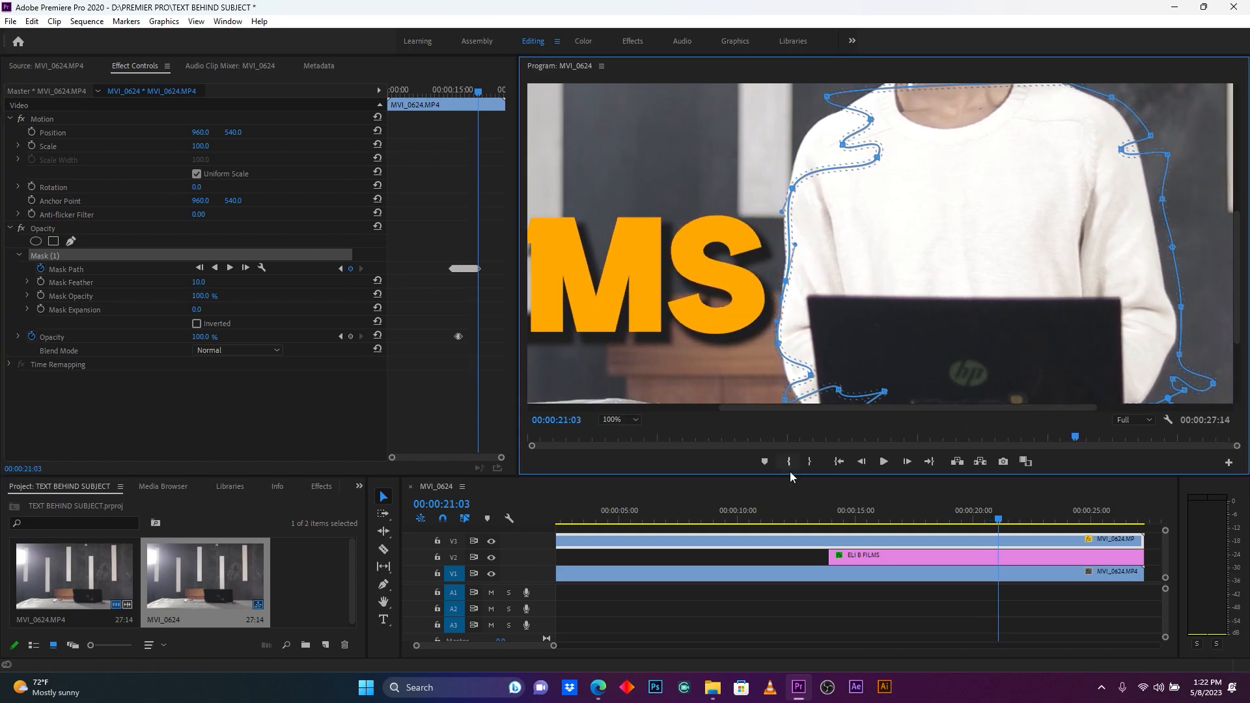
Step: Fit the whole frame in the program view, deselect the clip and play the sequence from before the title starts
click(637, 420)
click(618, 433)
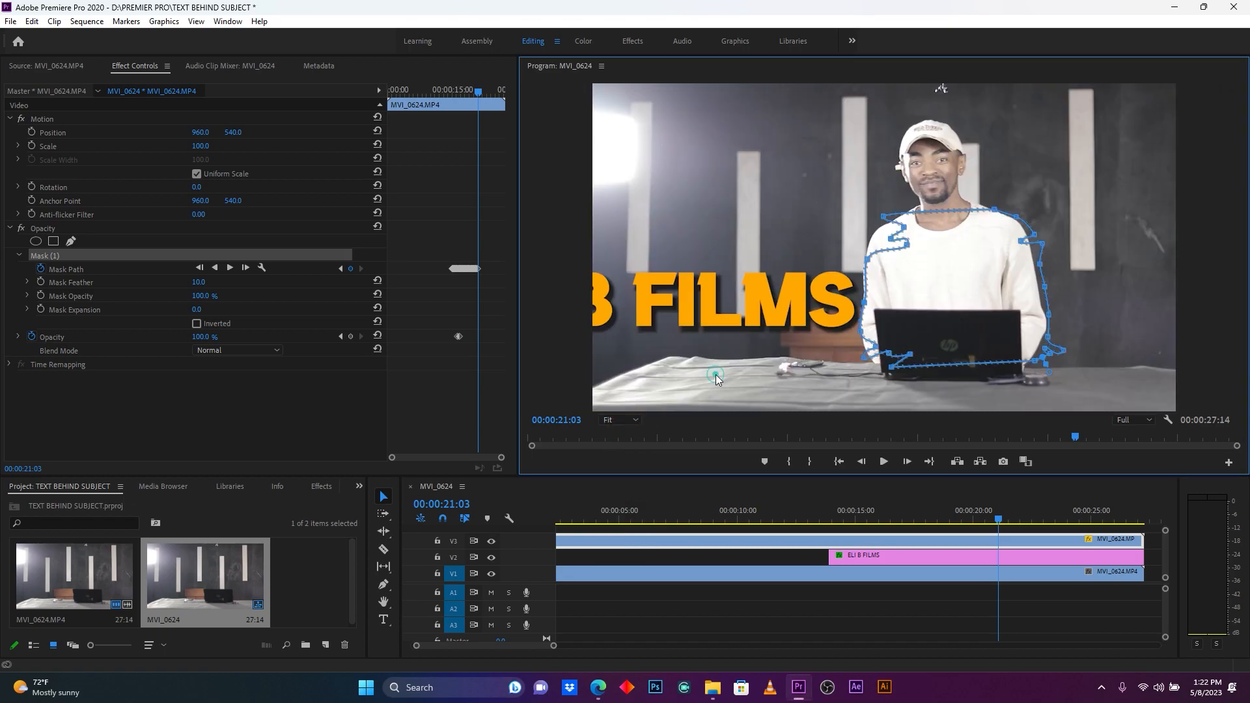
click(790, 553)
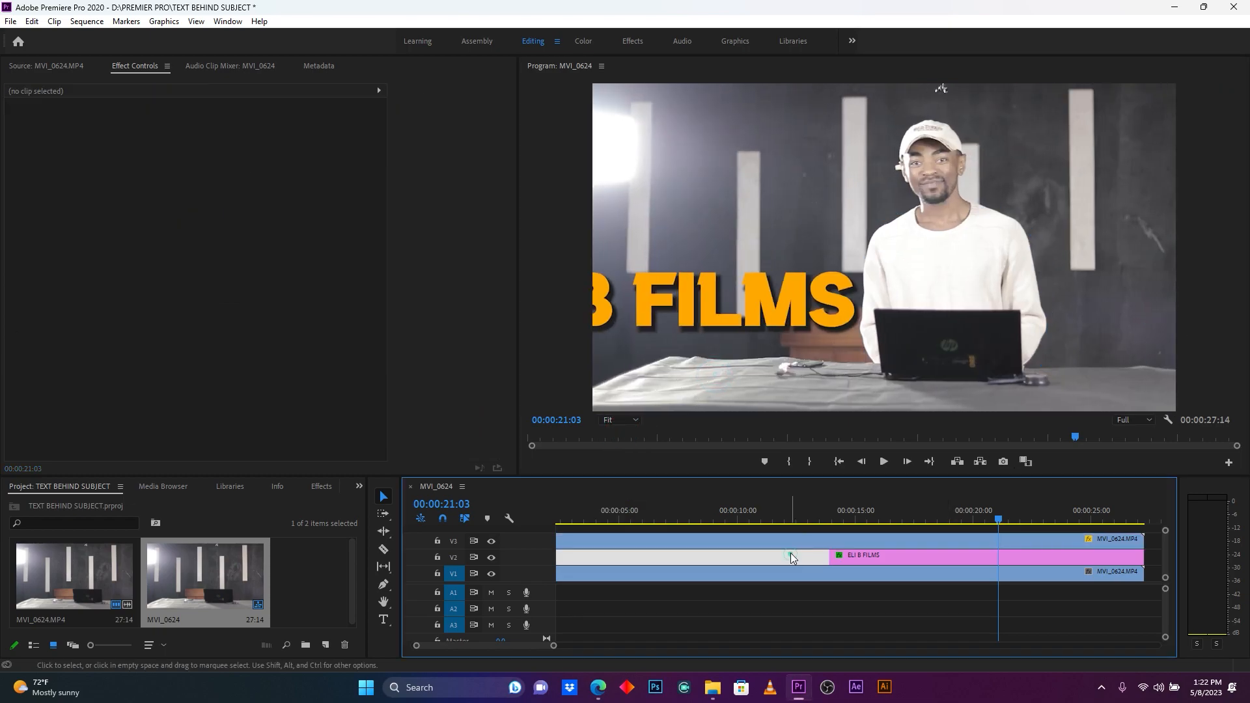
drag(844, 514, 778, 508)
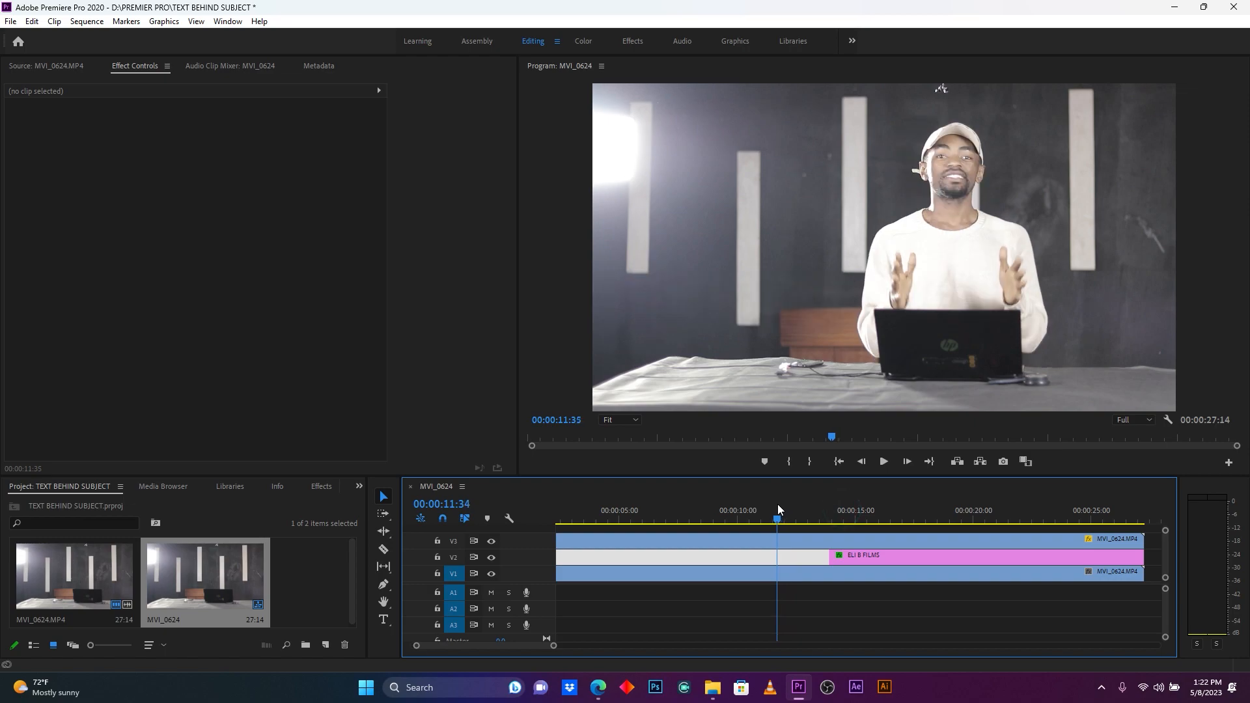
click(969, 344)
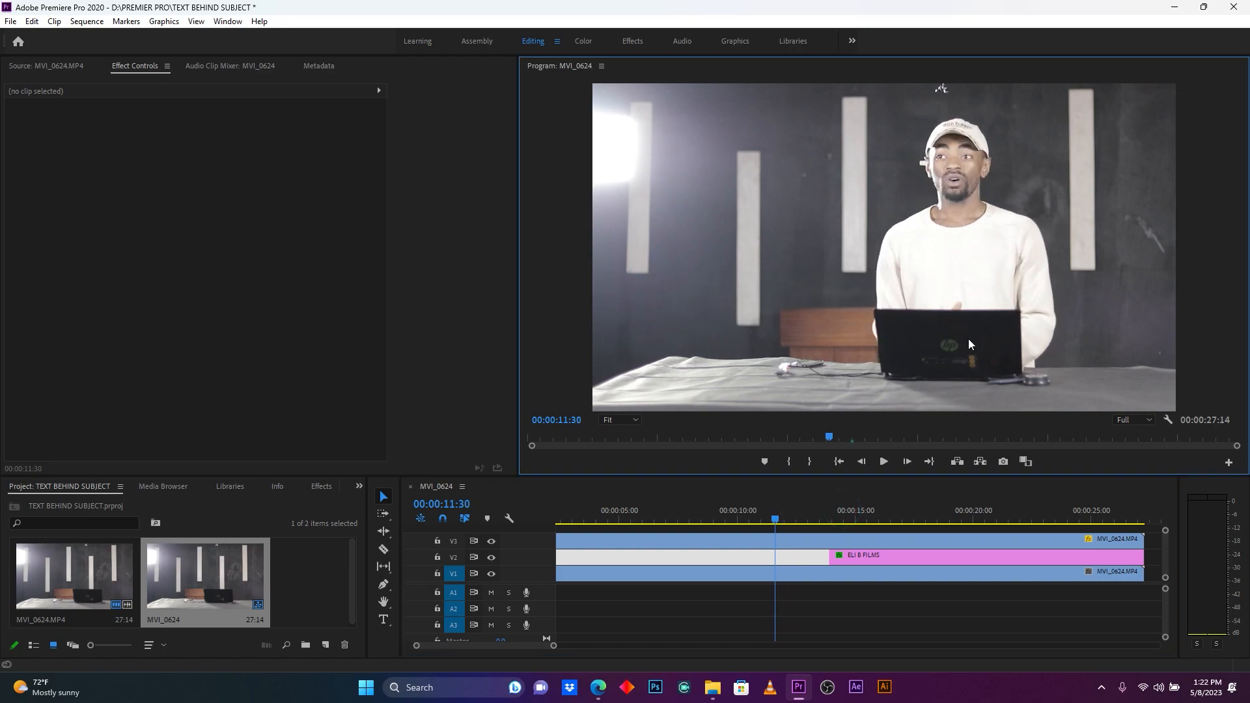
click(818, 276)
click(869, 601)
key(space)
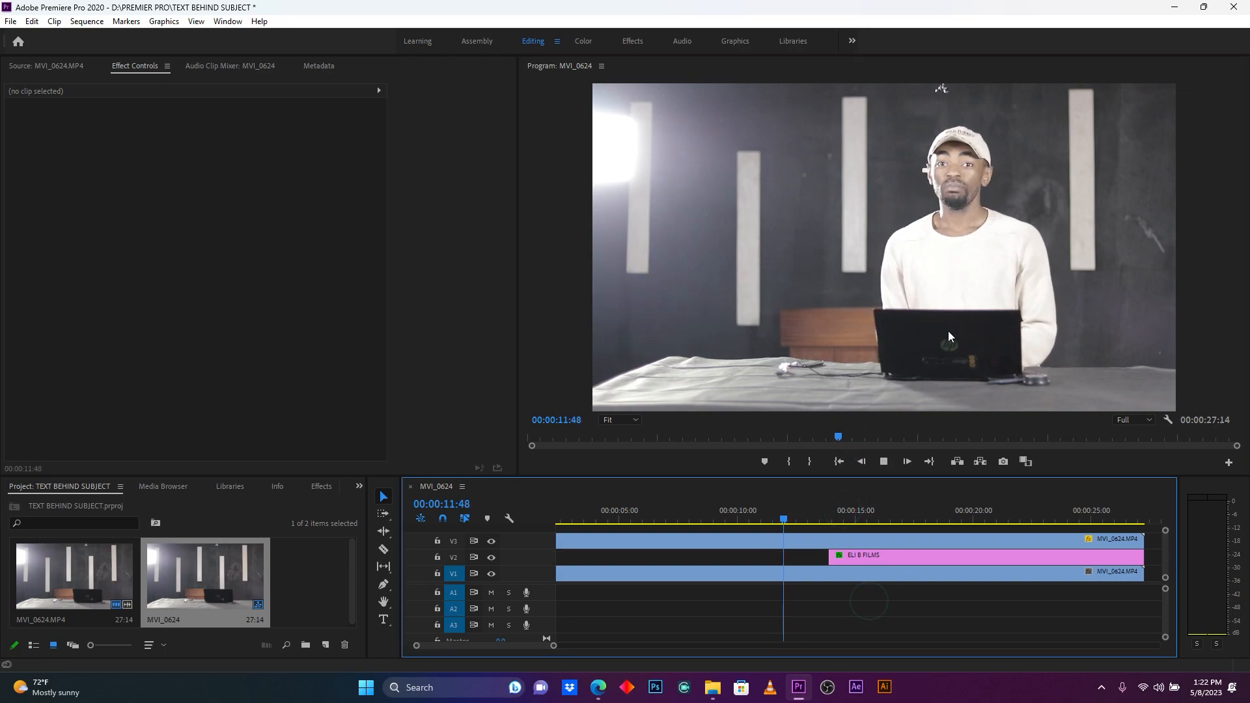